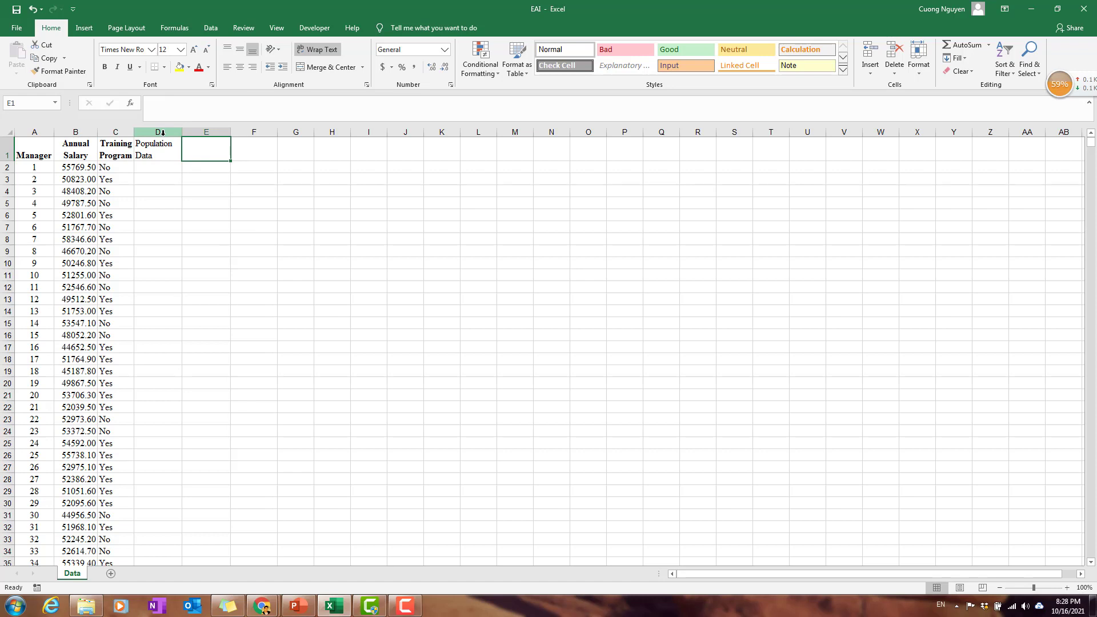
Enter the heading "Sample of 30 managers" in cell F1.
{"action": "left_click", "coordinate": [165, 150]}
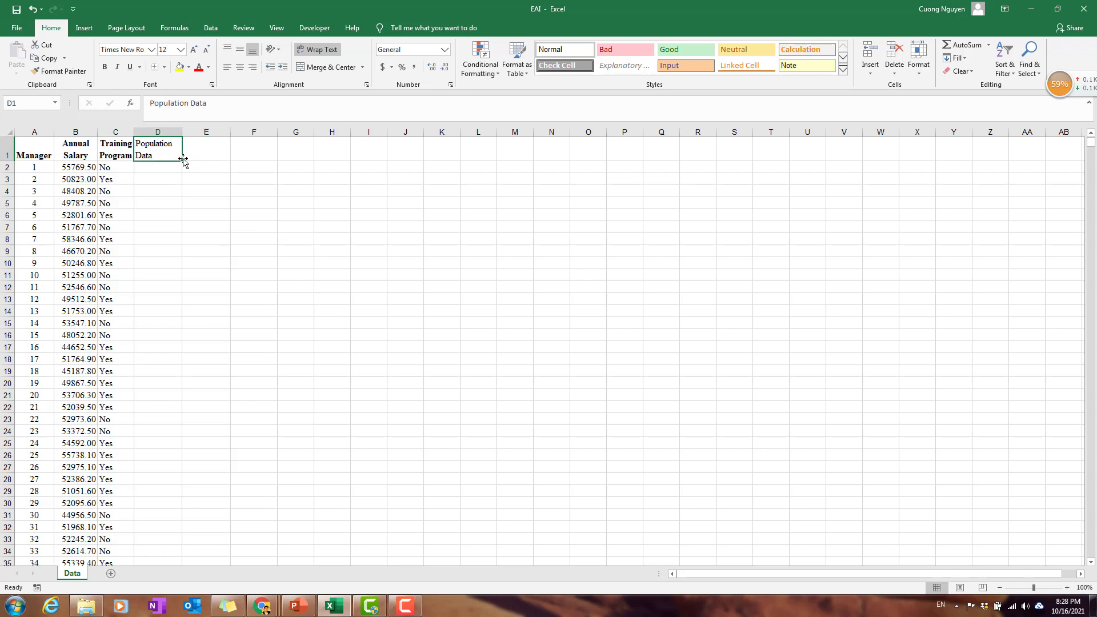
{"action": "left_click", "coordinate": [244, 156]}
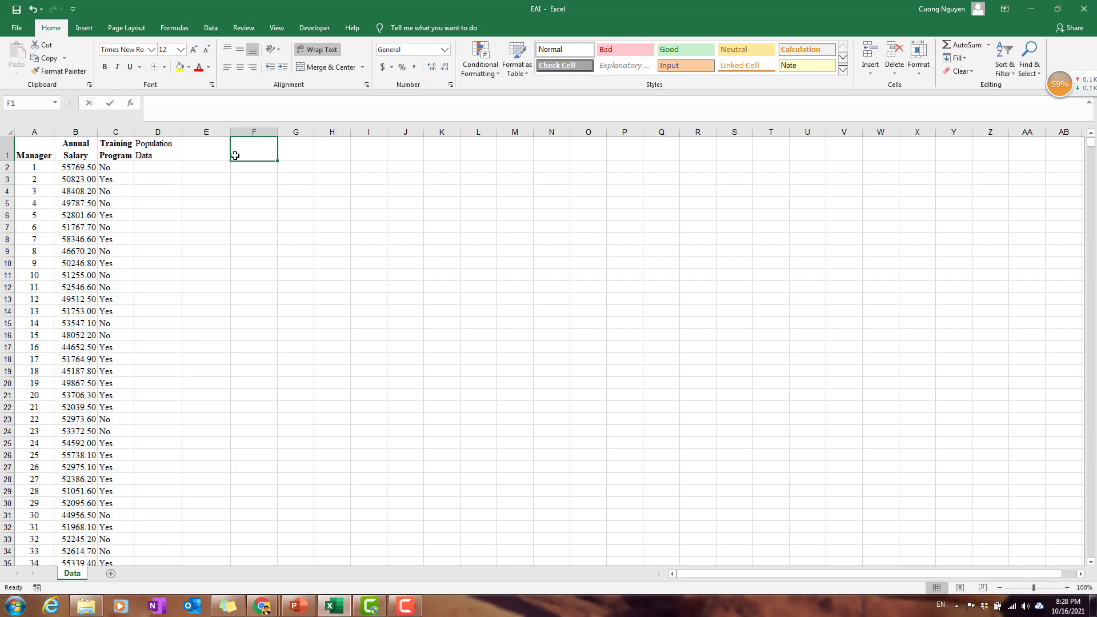
{"action": "type", "text": "Sample of"}
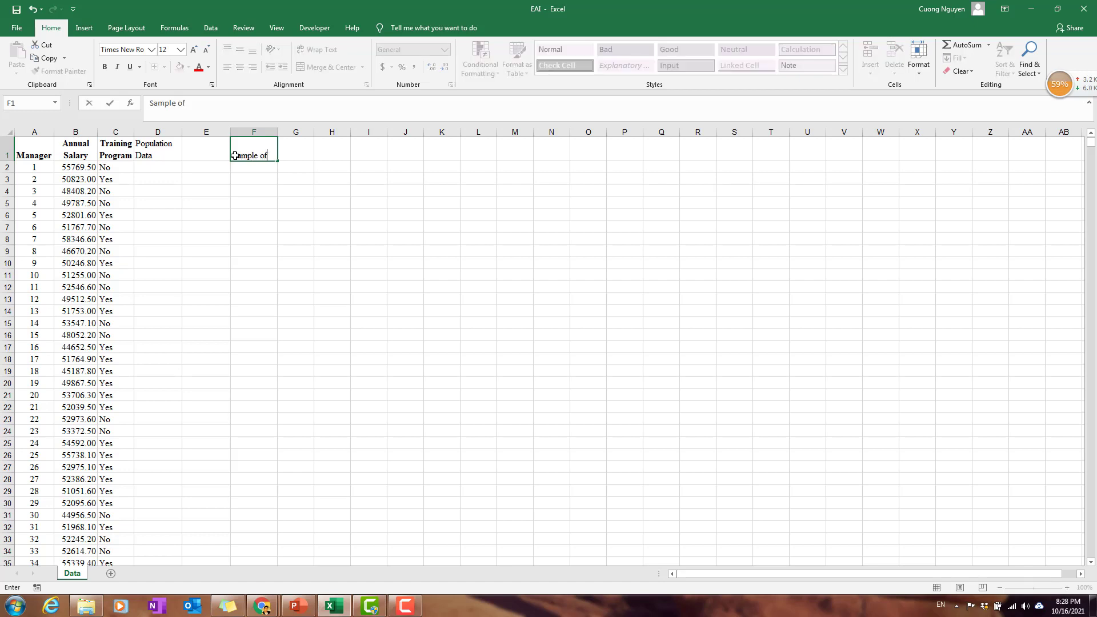
{"action": "type", "text": " 30 managers"}
{"action": "key", "text": "Return"}
Copy the "Sample of 30 managers" heading from F1 into cell L1.
{"action": "left_click", "coordinate": [236, 155]}
{"action": "key", "text": "ctrl+c"}
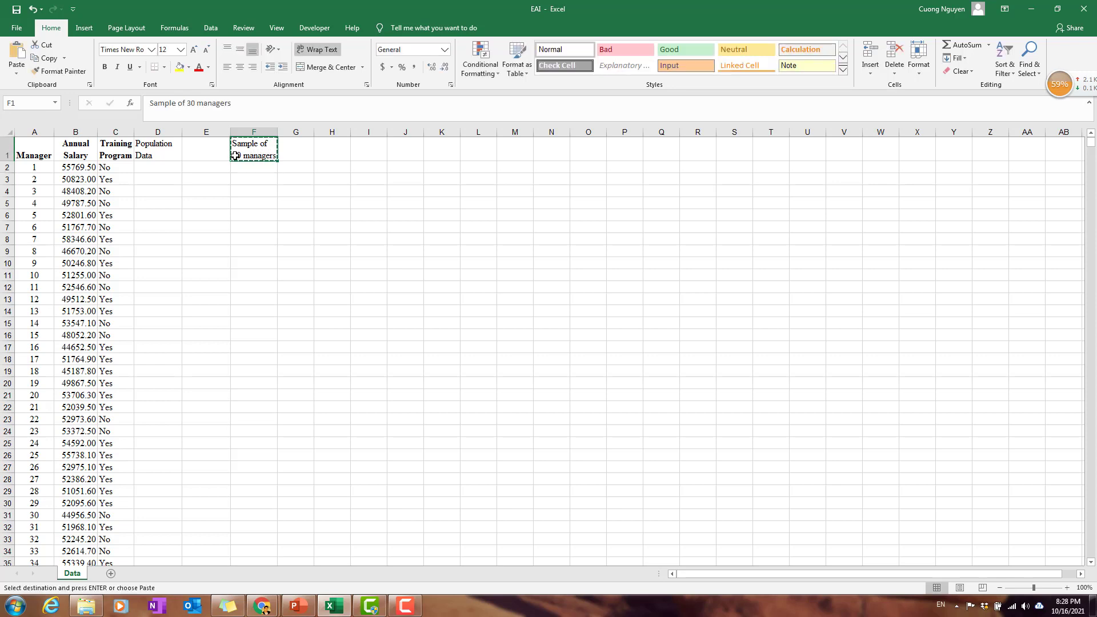
{"action": "key", "text": "Right"}
{"action": "key", "text": "Right"}
{"action": "key", "text": "Right"}
{"action": "key", "text": "Right"}
{"action": "key", "text": "Right"}
{"action": "key", "text": "Right"}
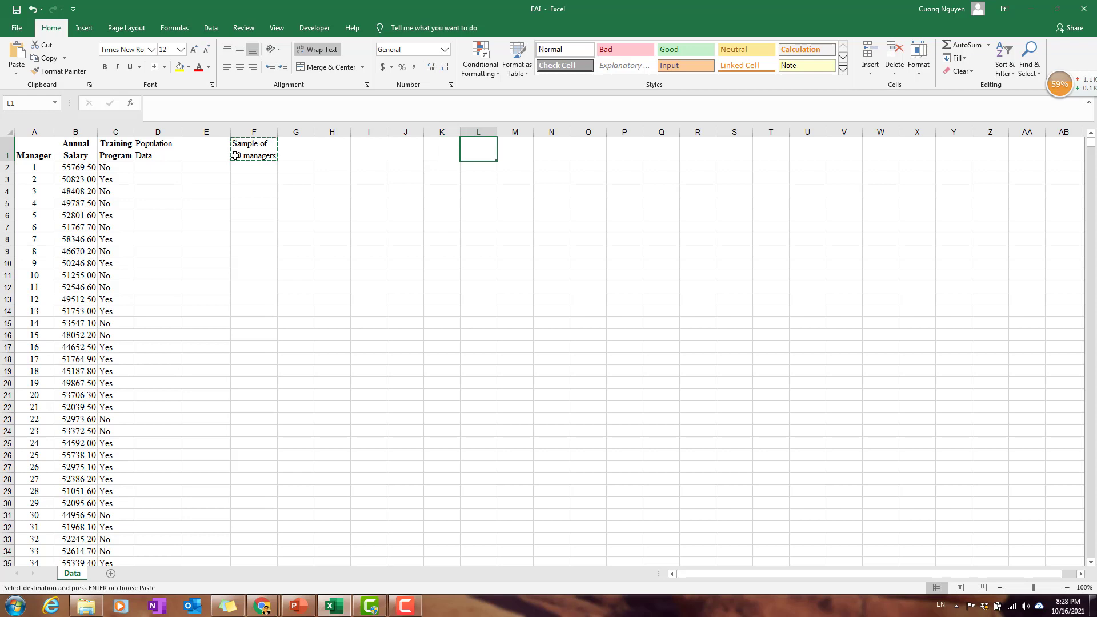
{"action": "key", "text": "ctrl+v"}
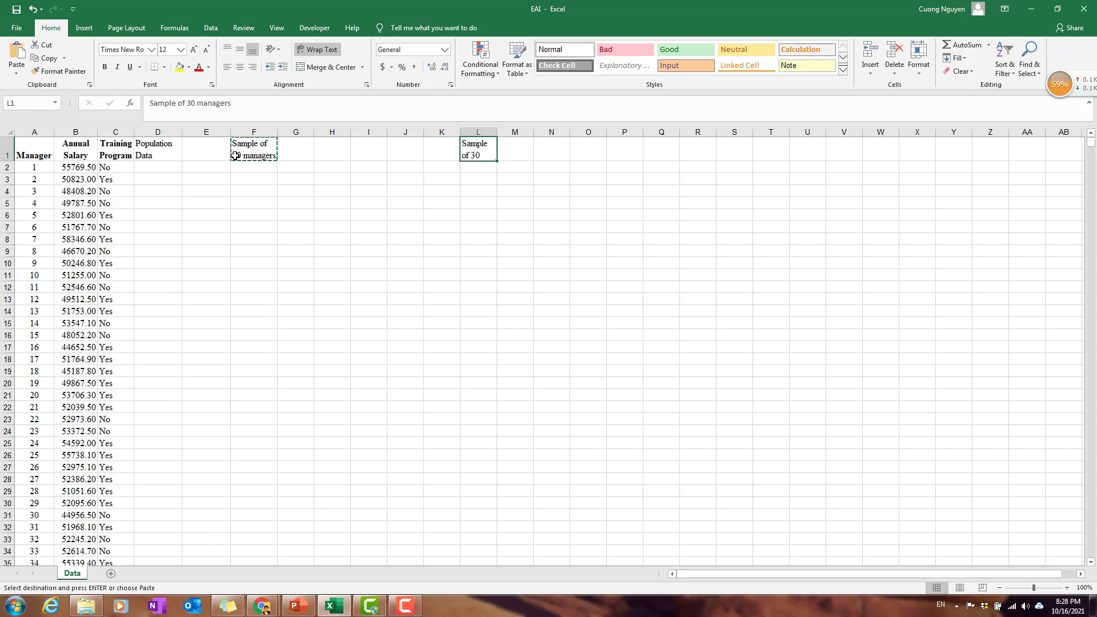
Change the heading in L1 to "Sample of 100 managers" and widen column L to fit it.
{"action": "double_click", "coordinate": [492, 154]}
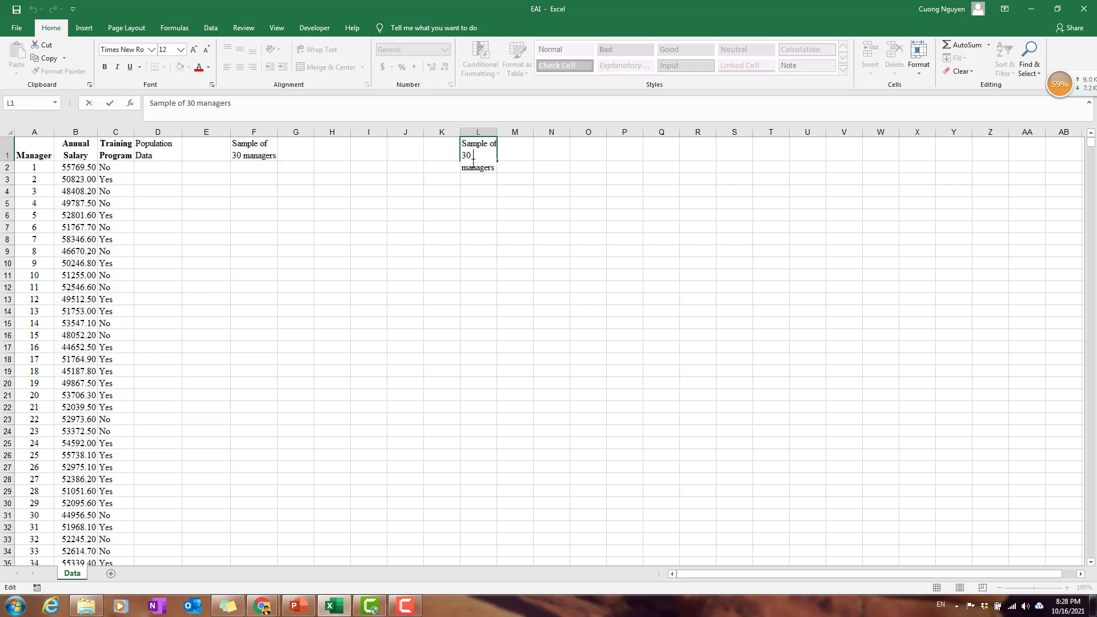
{"action": "key", "text": "BackSpace"}
{"action": "type", "text": "100"}
{"action": "key", "text": "BackSpace"}
{"action": "key", "text": "Return"}
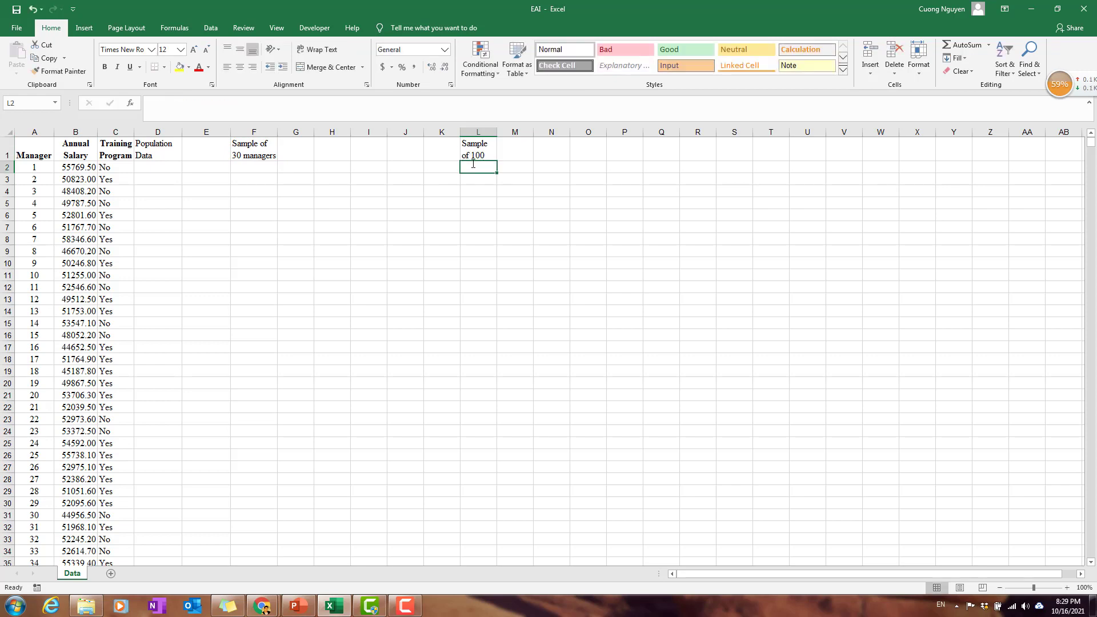
{"action": "left_click_drag", "start_coordinate": [496, 132], "coordinate": [517, 132]}
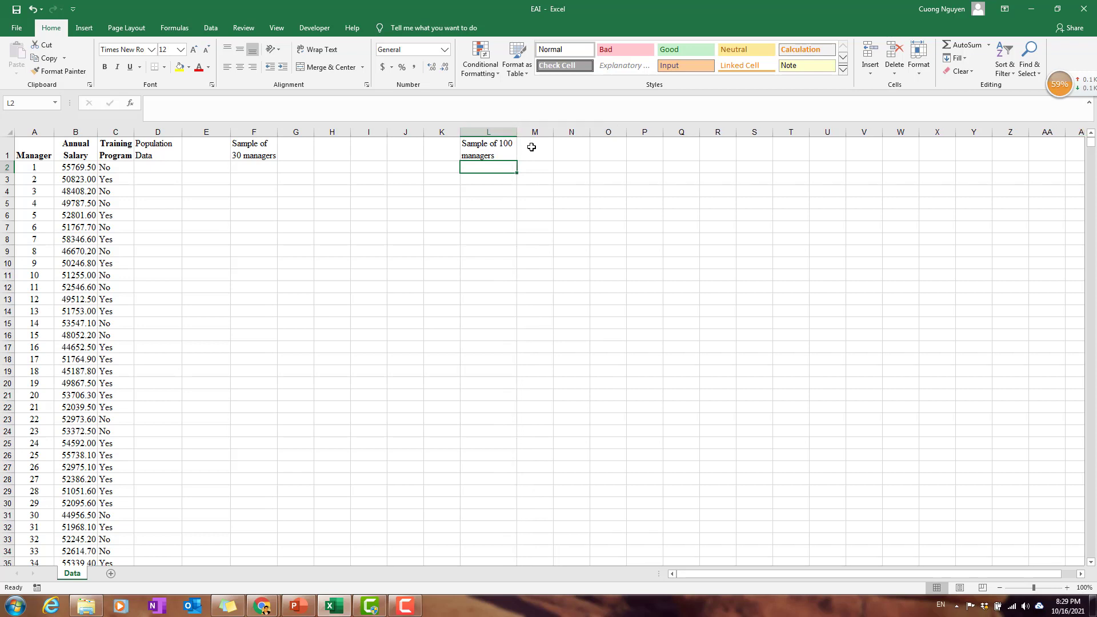
{"action": "left_click", "coordinate": [253, 155]}
{"action": "left_click", "coordinate": [491, 149]}
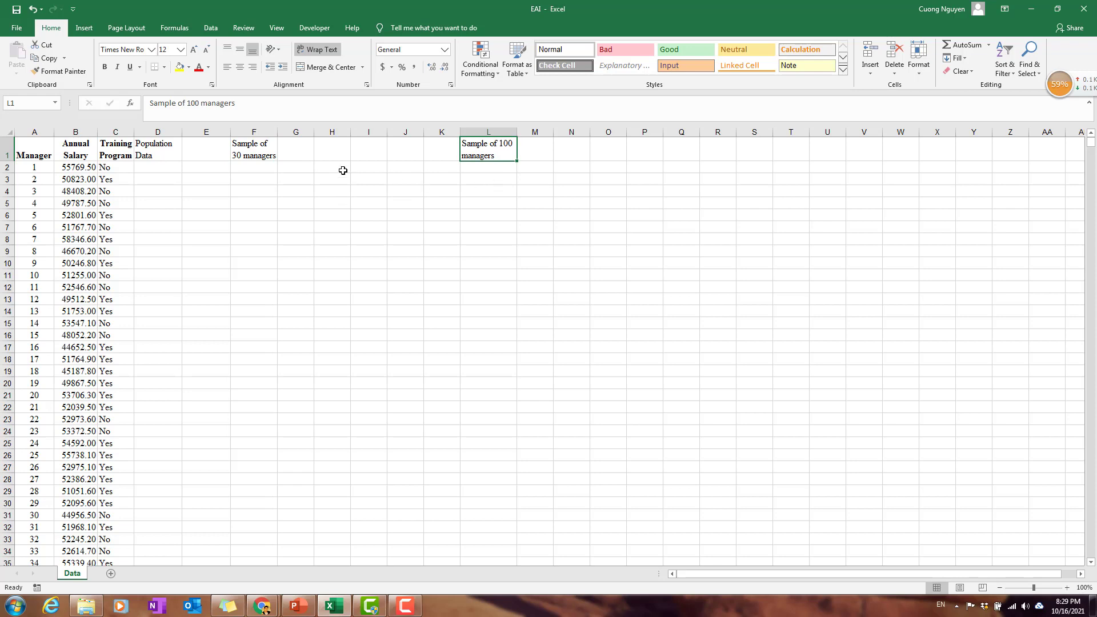
Copy the Manager, Annual Salary and Training Program headers from A1:C1 to G1:I1 and widen column G to fit.
{"action": "left_click_drag", "start_coordinate": [50, 152], "coordinate": [148, 157]}
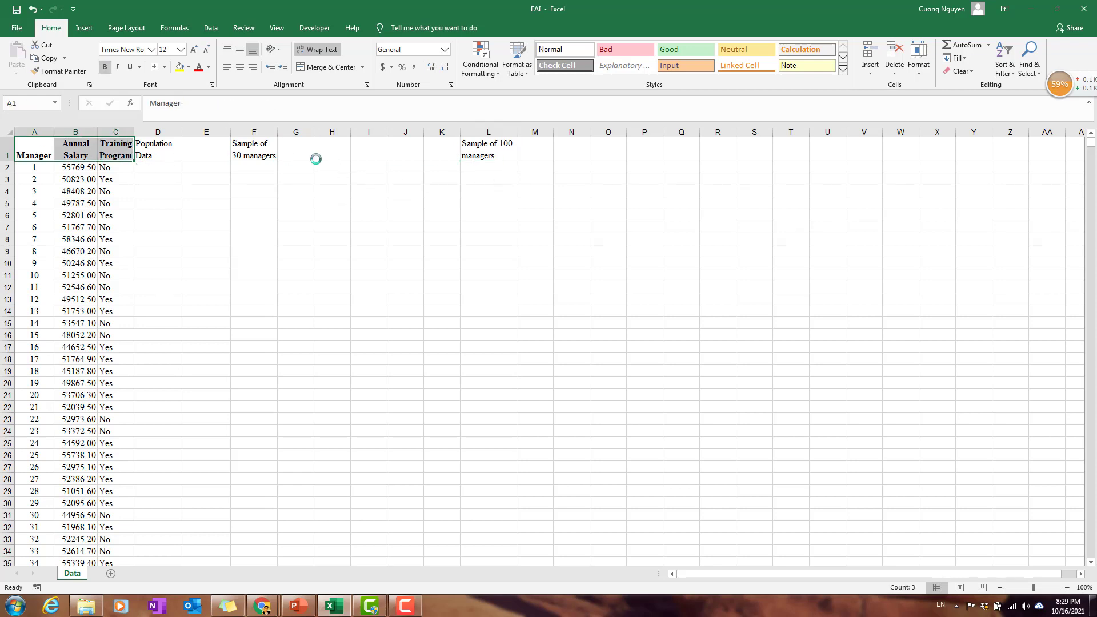
{"action": "key", "text": "ctrl+c"}
{"action": "left_click", "coordinate": [297, 150]}
{"action": "key", "text": "ctrl+v"}
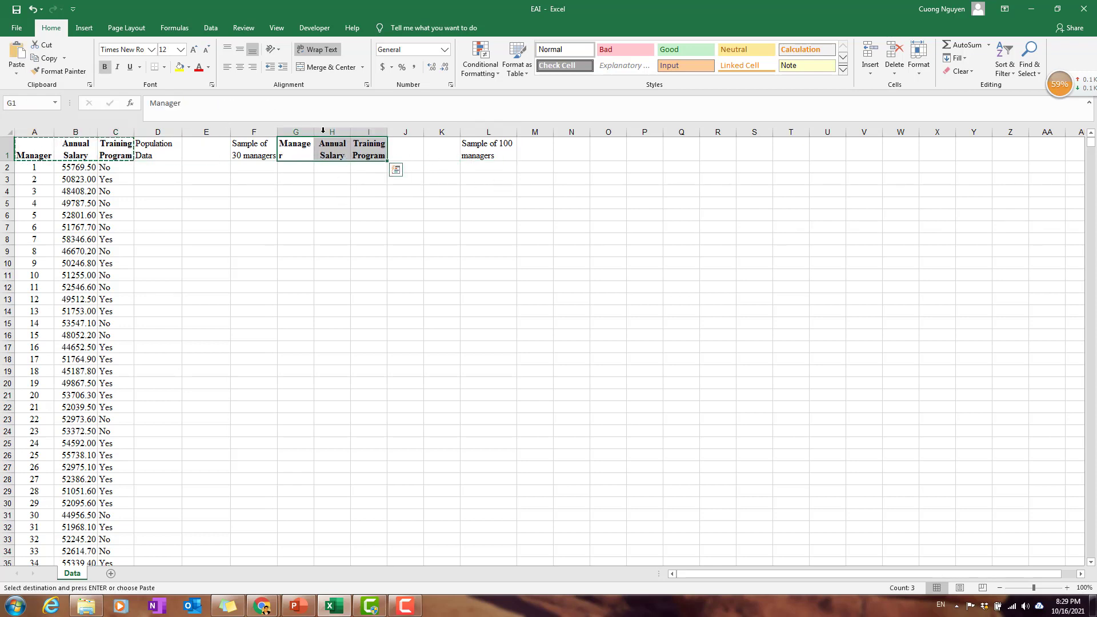
{"action": "left_click_drag", "start_coordinate": [315, 131], "coordinate": [322, 131]}
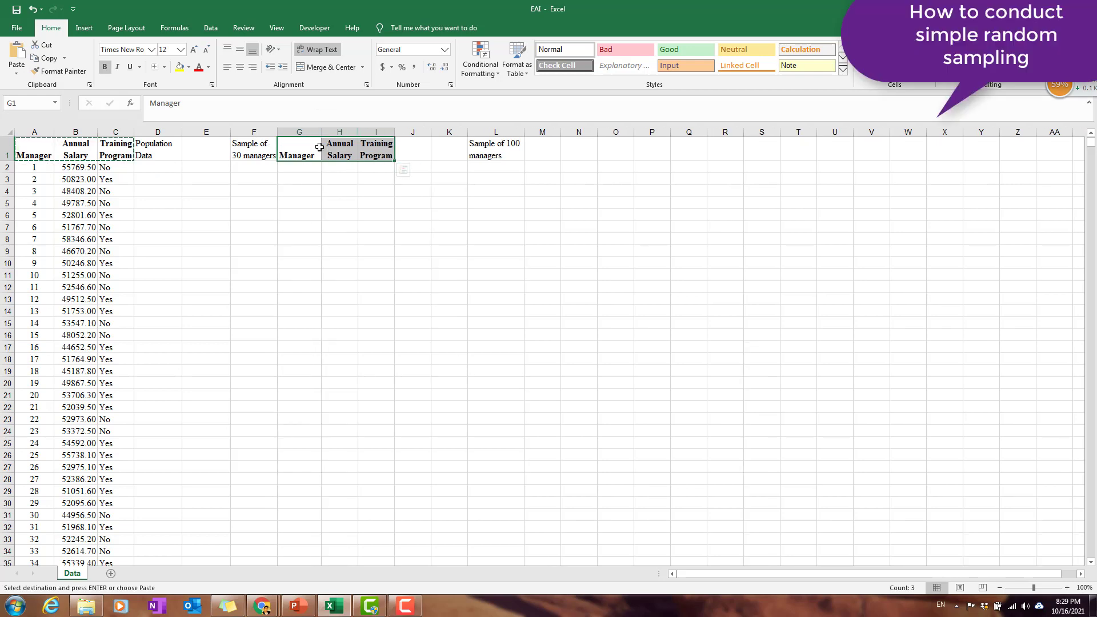
Copy the same three headers to M1:O1 for the 100-manager sample and widen column M to fit.
{"action": "key", "text": "ctrl+c"}
{"action": "left_click", "coordinate": [538, 150]}
{"action": "key", "text": "ctrl+v"}
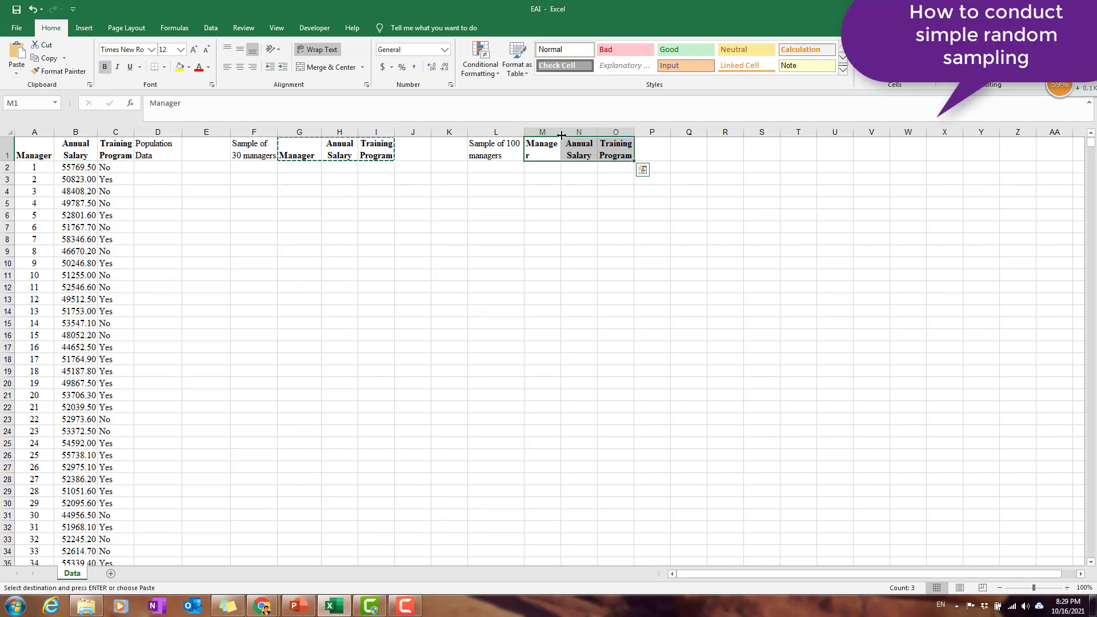
{"action": "left_click_drag", "start_coordinate": [563, 131], "coordinate": [566, 131]}
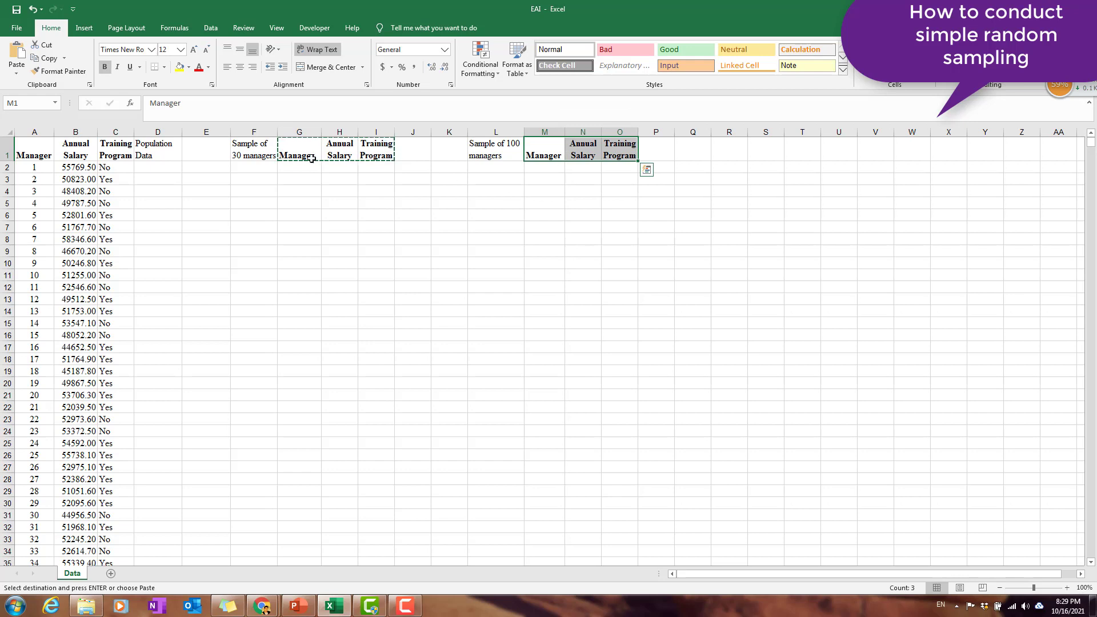
{"action": "left_click", "coordinate": [234, 204]}
{"action": "left_click", "coordinate": [150, 169]}
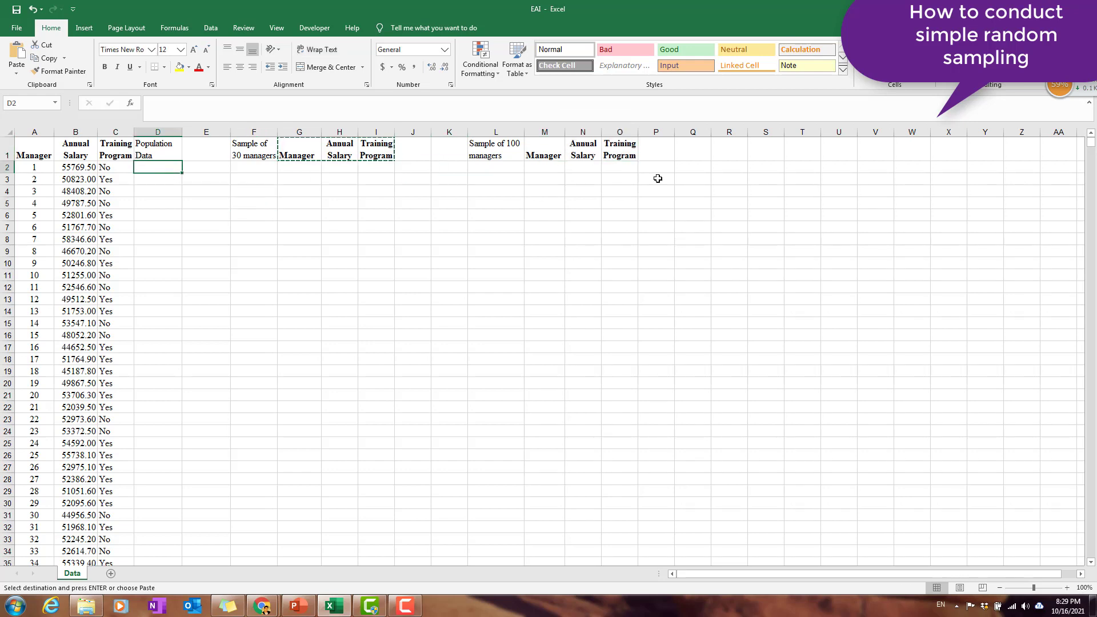
{"action": "left_click", "coordinate": [219, 170]}
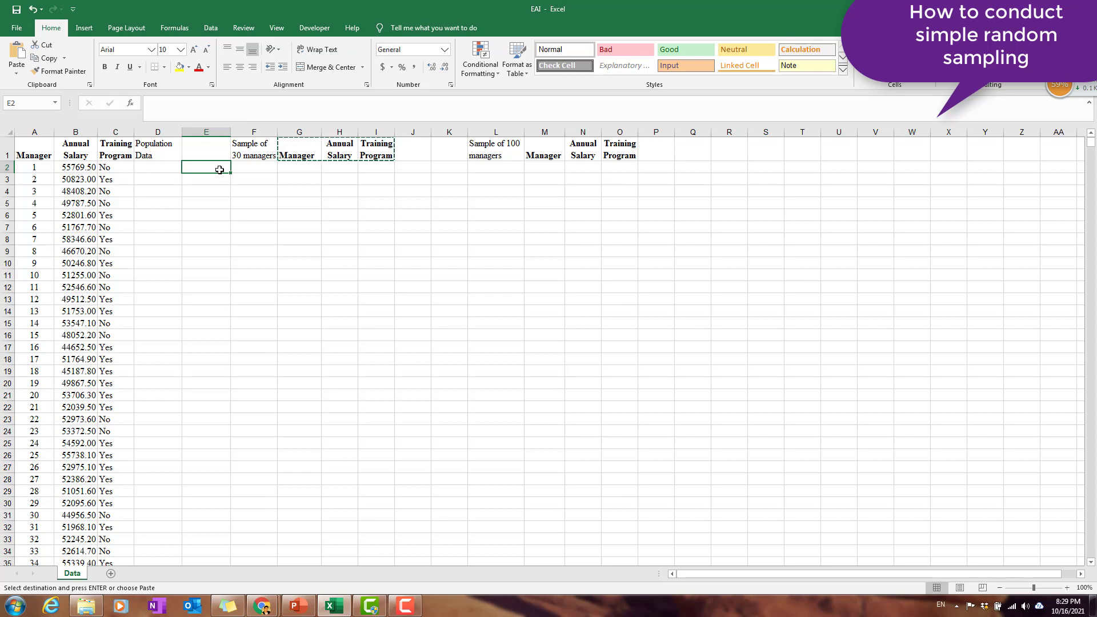
{"action": "key", "text": "Left"}
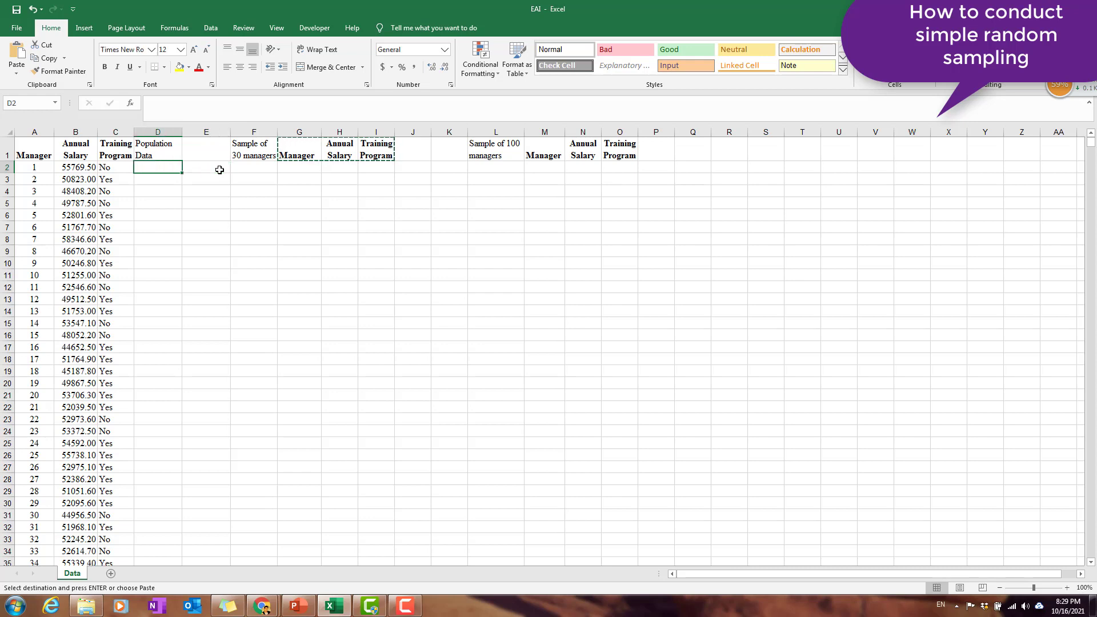
Enter the text rand() without an equals sign in cell E2 as a note of the function.
{"action": "left_click", "coordinate": [221, 170]}
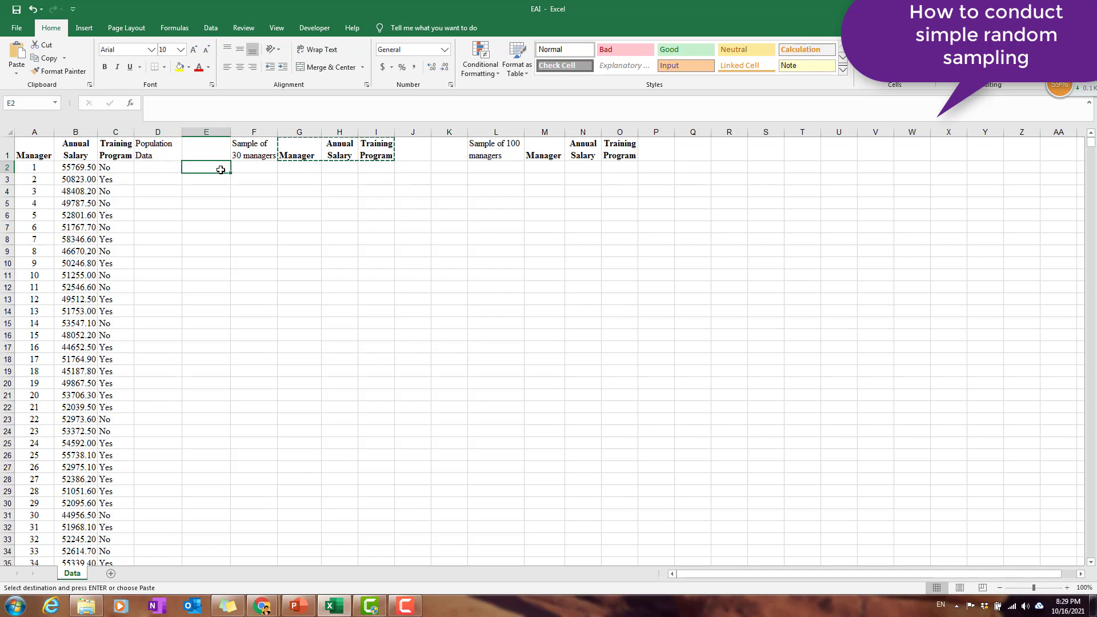
{"action": "type", "text": "="}
{"action": "key", "text": "BackSpace"}
{"action": "type", "text": "r"}
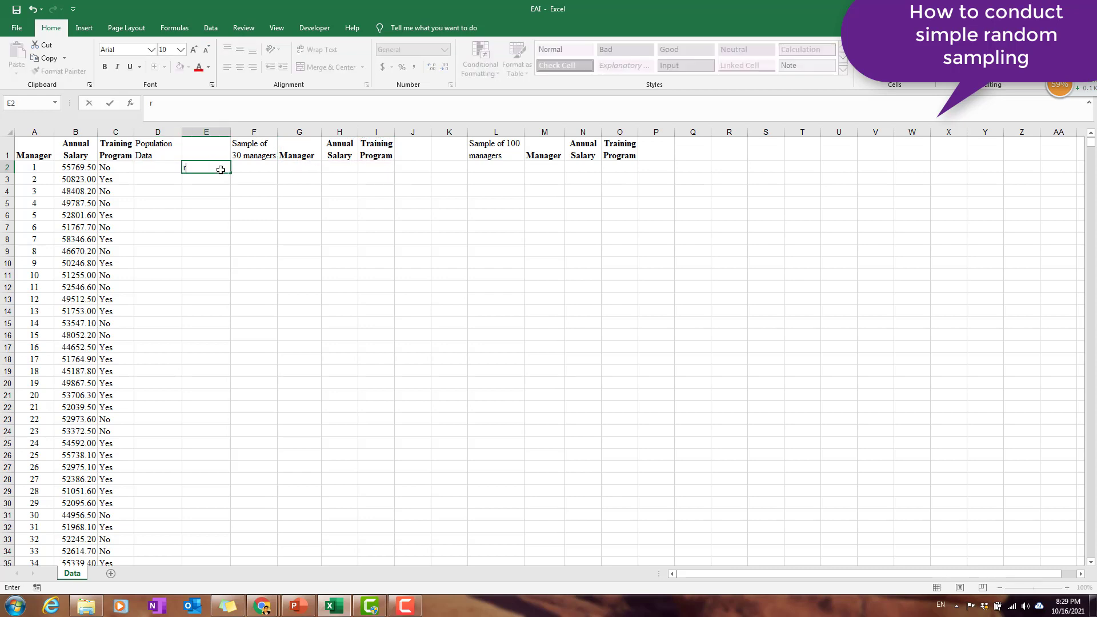
{"action": "type", "text": "and()"}
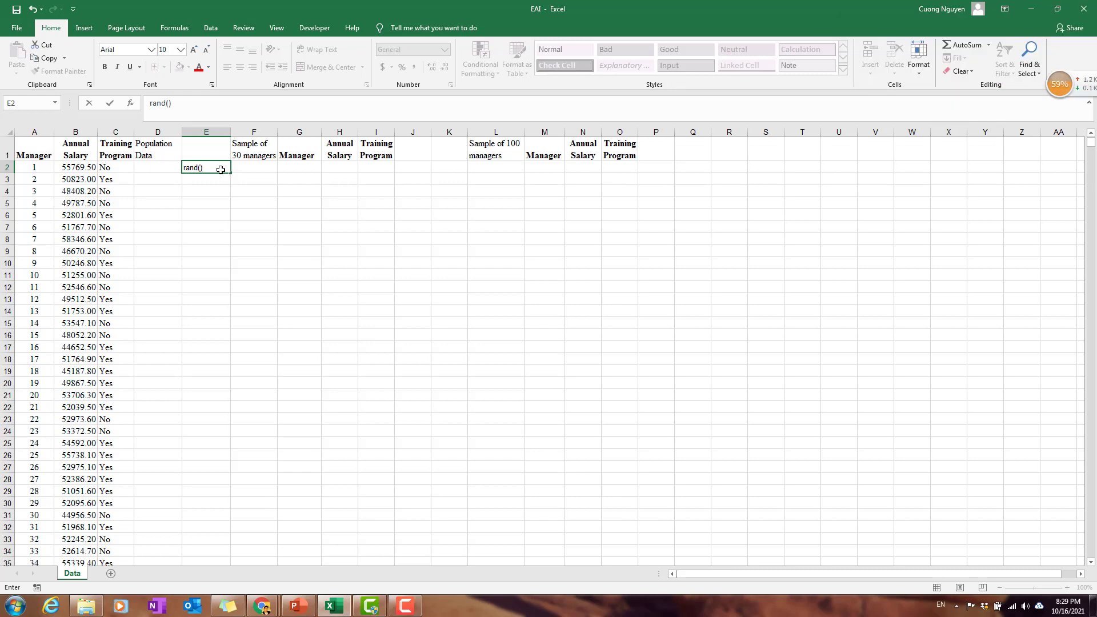
{"action": "left_click", "coordinate": [152, 170]}
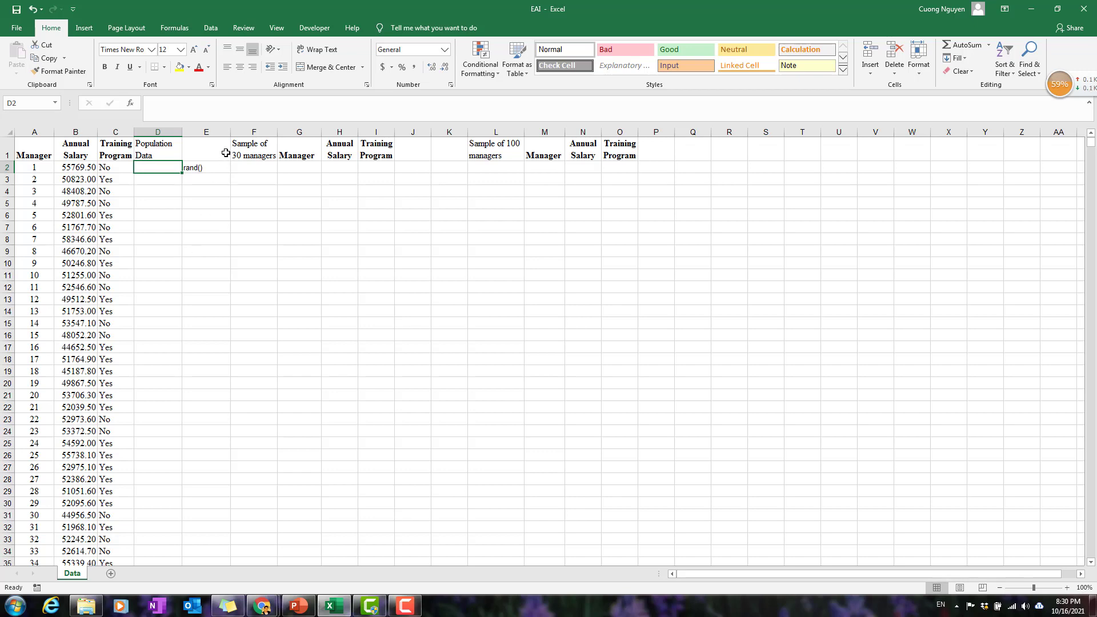
{"action": "left_click", "coordinate": [214, 170]}
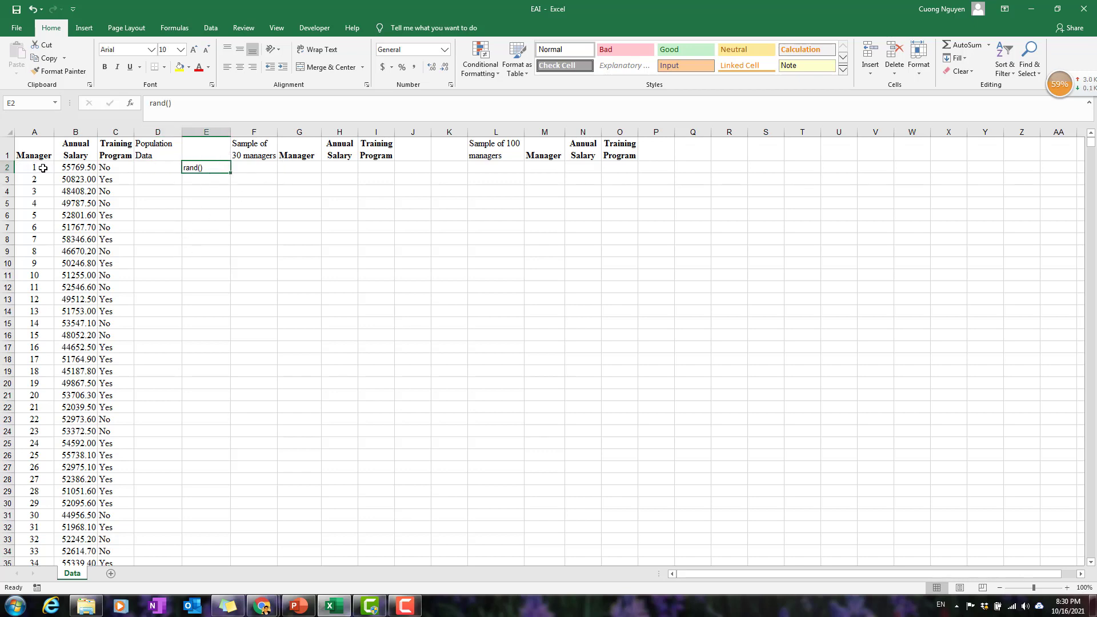
Copy the first 30 manager records from A2:C31 to G2:I31 and widen column H to fit the salaries.
{"action": "left_click_drag", "start_coordinate": [32, 167], "coordinate": [127, 518]}
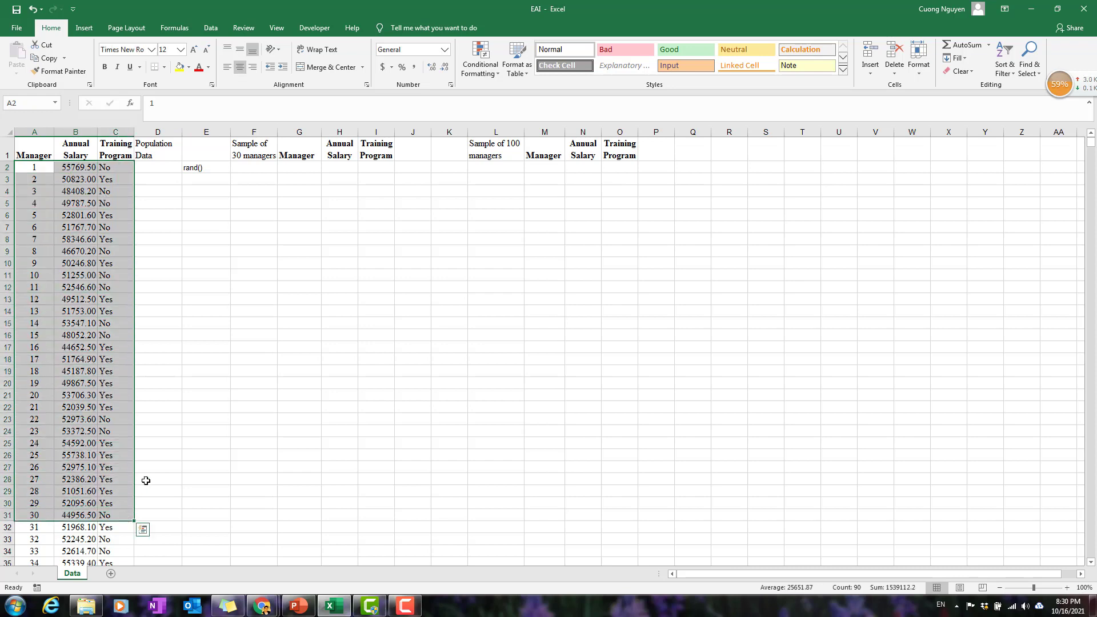
{"action": "key", "text": "ctrl+c"}
{"action": "left_click", "coordinate": [245, 170]}
{"action": "key", "text": "ctrl+v"}
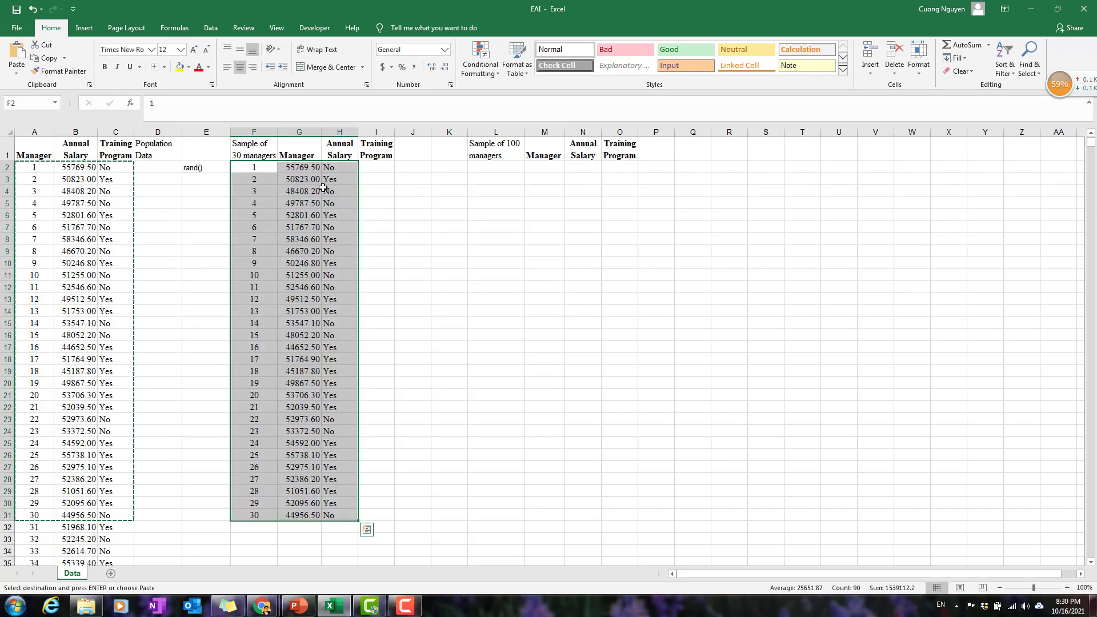
{"action": "left_click_drag", "start_coordinate": [231, 170], "coordinate": [308, 168]}
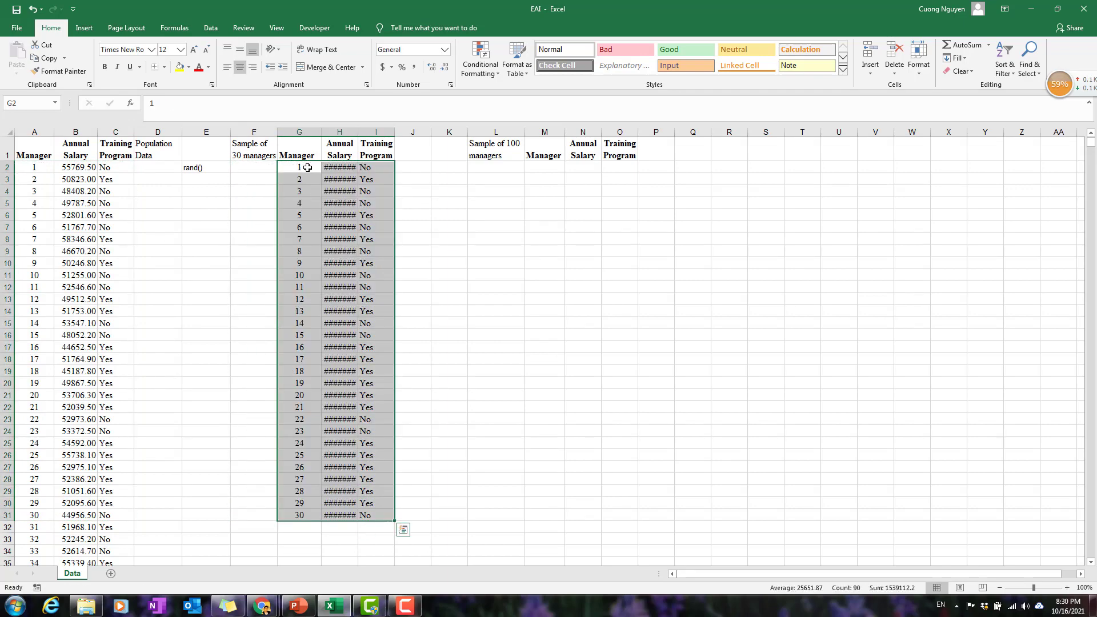
{"action": "left_click", "coordinate": [410, 201]}
{"action": "left_click_drag", "start_coordinate": [358, 129], "coordinate": [364, 129]}
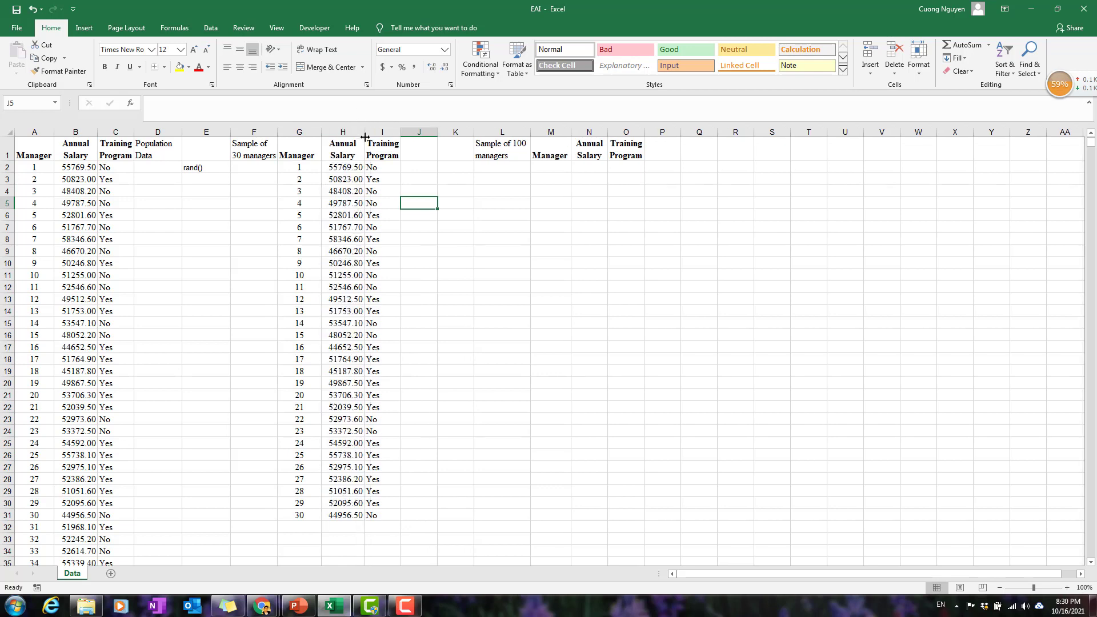
Clear the 30 copied records from G2:I31, keeping the headers.
{"action": "left_click_drag", "start_coordinate": [307, 167], "coordinate": [382, 516]}
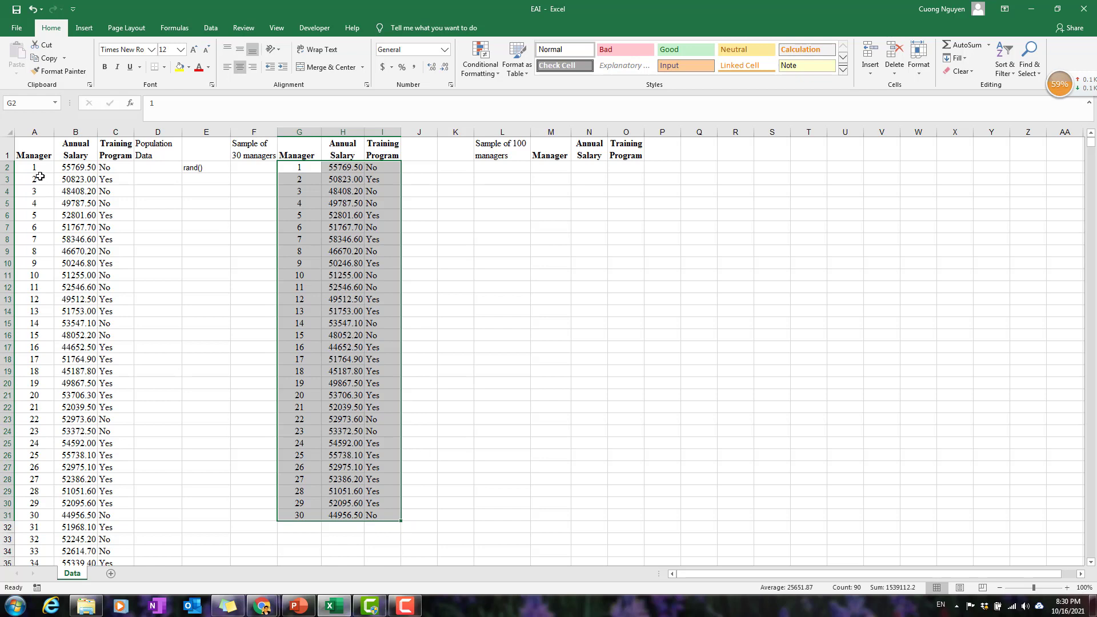
{"action": "left_click_drag", "start_coordinate": [37, 169], "coordinate": [116, 512]}
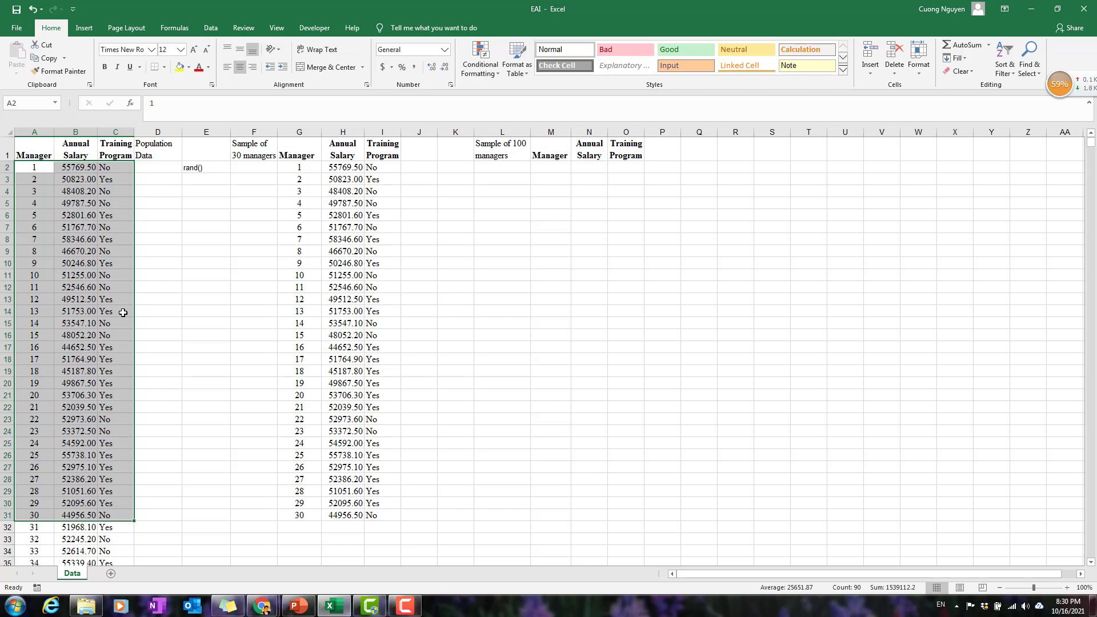
{"action": "left_click_drag", "start_coordinate": [301, 167], "coordinate": [375, 511]}
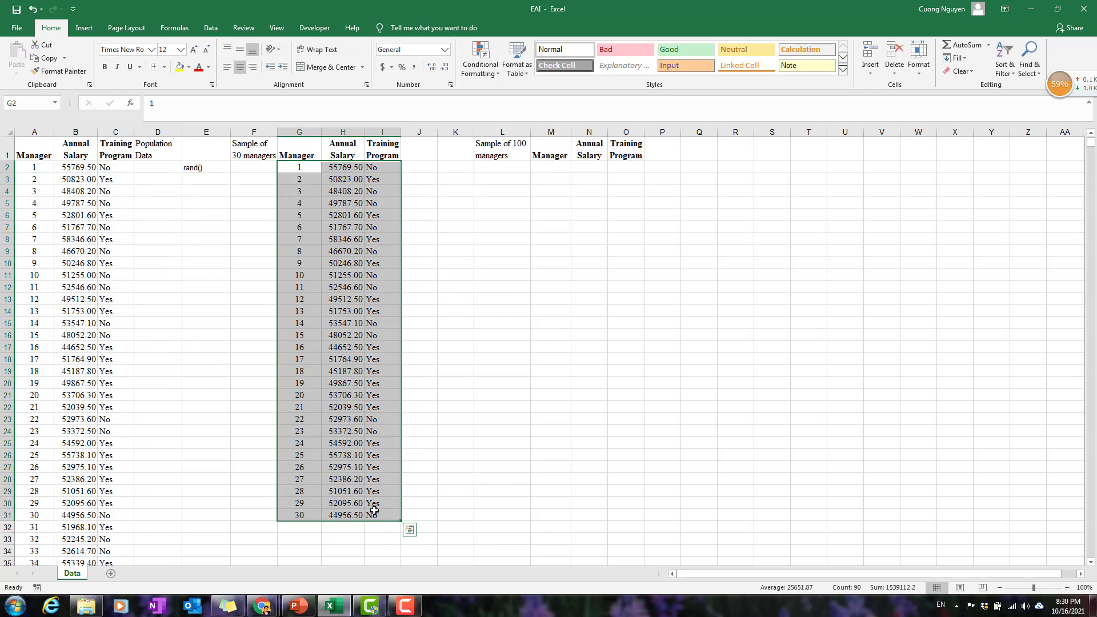
{"action": "key", "text": "Delete"}
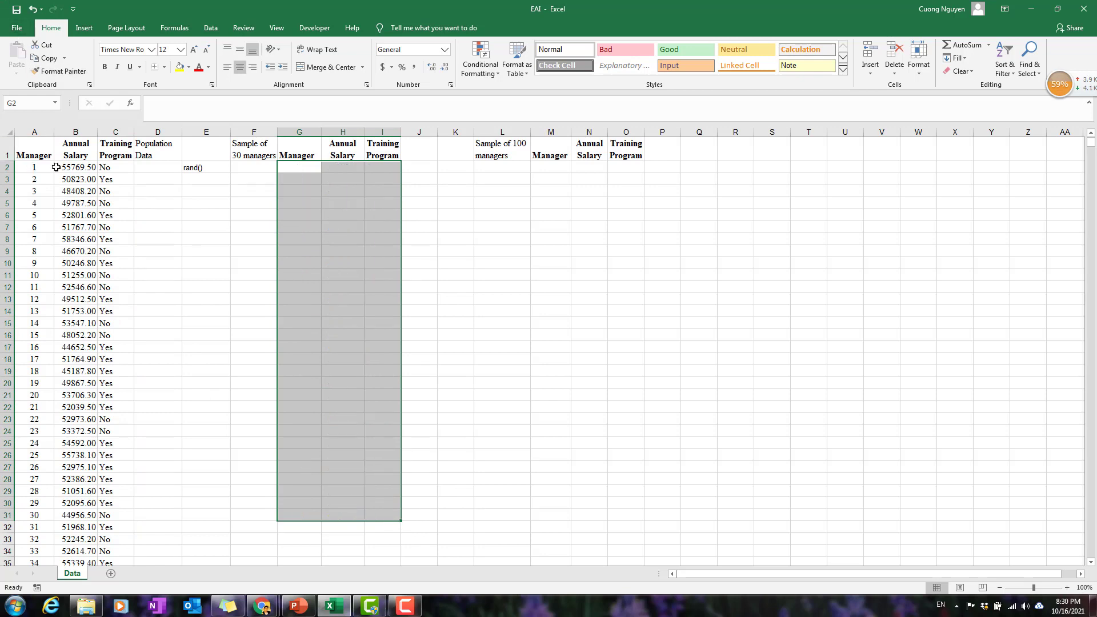
Copy the records of managers 1 and 6 into rows 2 and 3 of the 30-manager sample in columns G to I.
{"action": "left_click_drag", "start_coordinate": [56, 167], "coordinate": [114, 166]}
{"action": "key", "text": "ctrl+c"}
{"action": "left_click", "coordinate": [314, 168]}
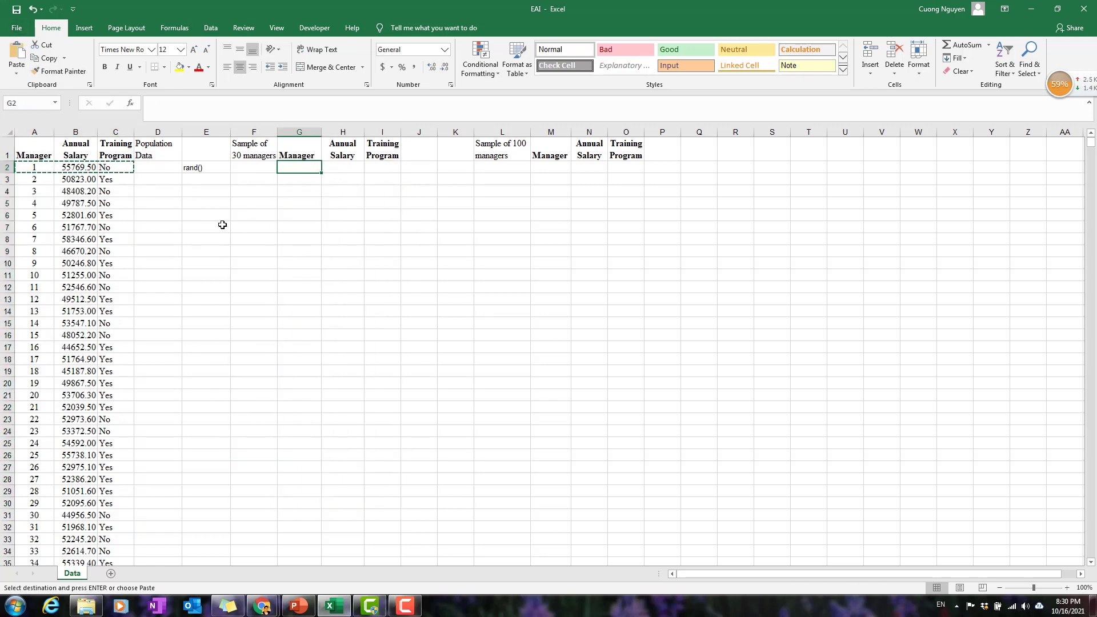
{"action": "key", "text": "ctrl+v"}
{"action": "left_click_drag", "start_coordinate": [25, 227], "coordinate": [117, 227]}
{"action": "key", "text": "ctrl+c"}
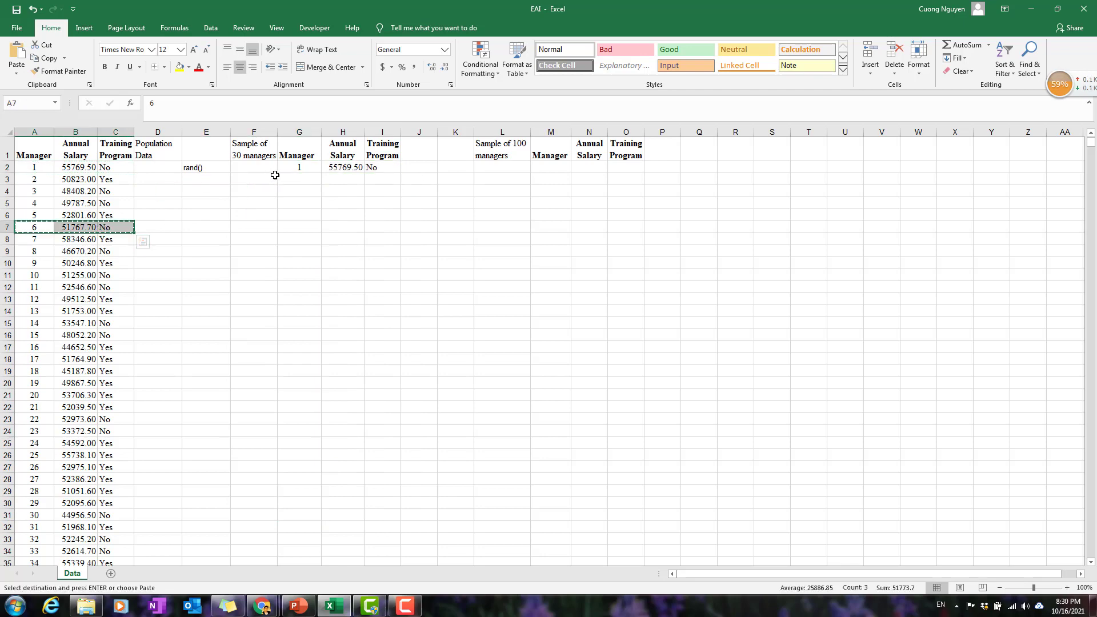
{"action": "left_click", "coordinate": [308, 179]}
{"action": "key", "text": "ctrl+v"}
Copy the record of manager 49 from A50:C50 into row 4 of the 30-manager sample in columns G to I.
{"action": "scroll", "coordinate": [31, 409], "scroll_direction": "down", "scroll_amount": 9}
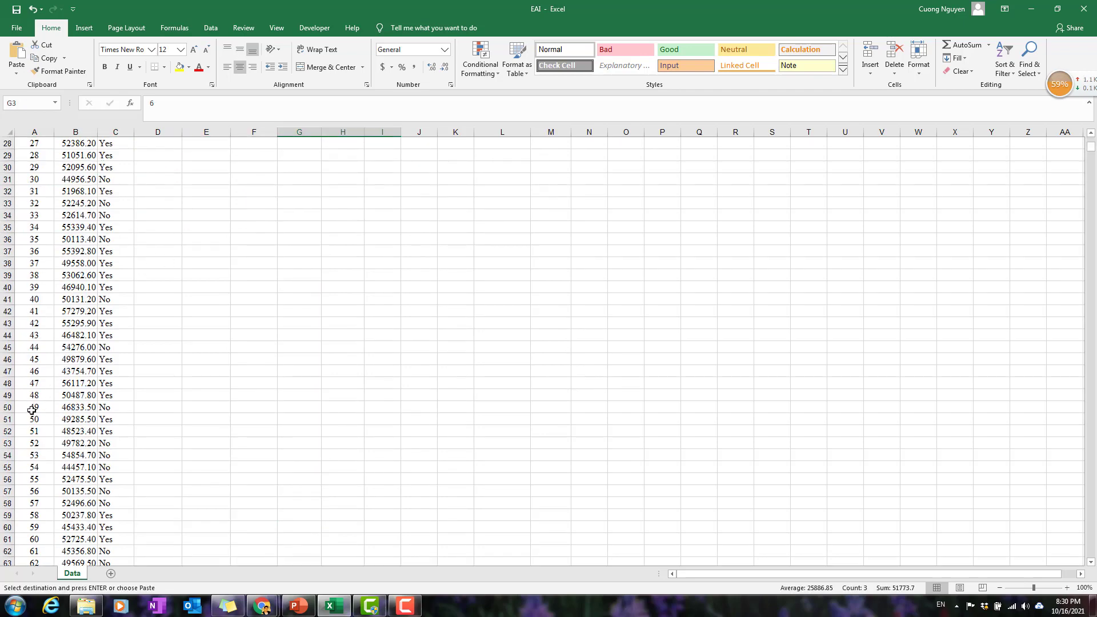
{"action": "left_click_drag", "start_coordinate": [31, 409], "coordinate": [114, 407]}
{"action": "key", "text": "ctrl+c"}
{"action": "scroll", "coordinate": [243, 285], "scroll_direction": "up", "scroll_amount": 9}
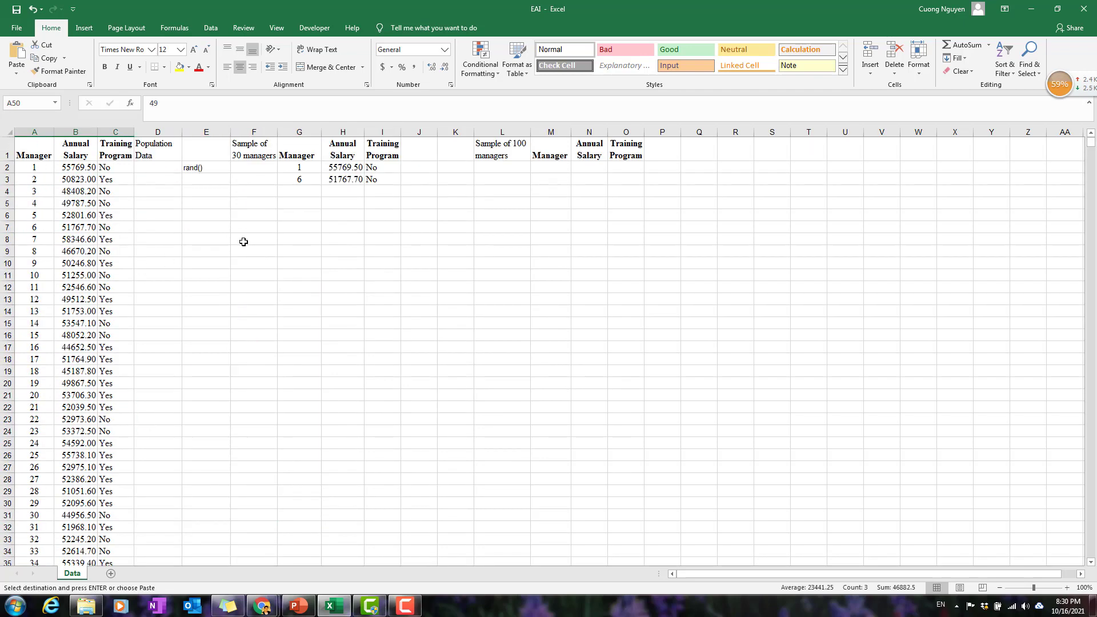
{"action": "left_click", "coordinate": [307, 192]}
{"action": "key", "text": "ctrl+v"}
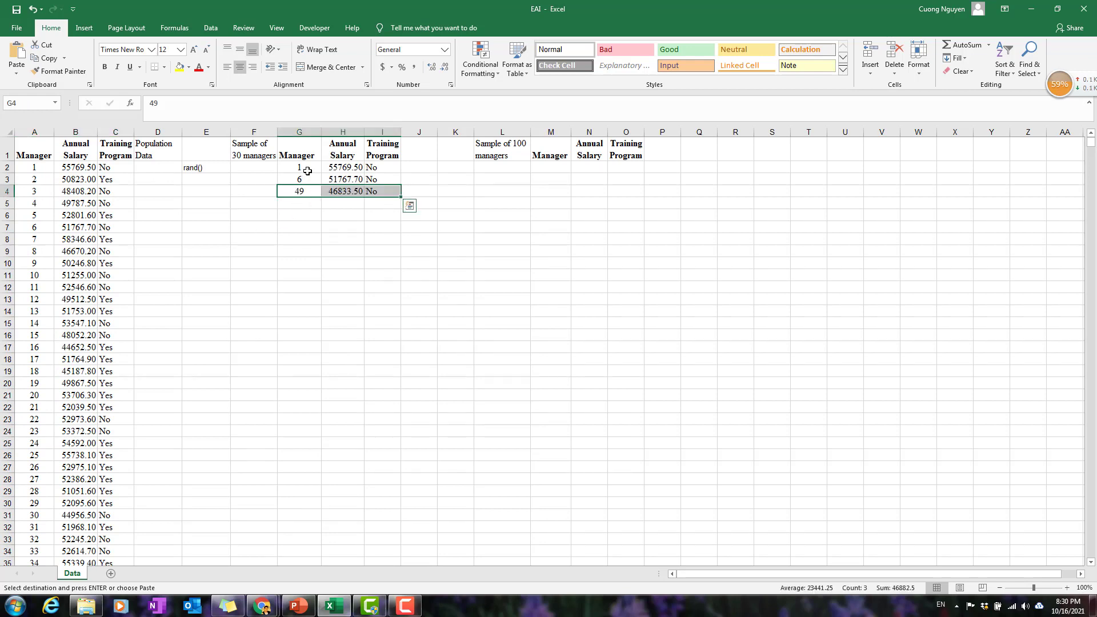
Clear the three sample records from G2:I4 and the rand() note from E2.
{"action": "left_click_drag", "start_coordinate": [307, 171], "coordinate": [370, 194]}
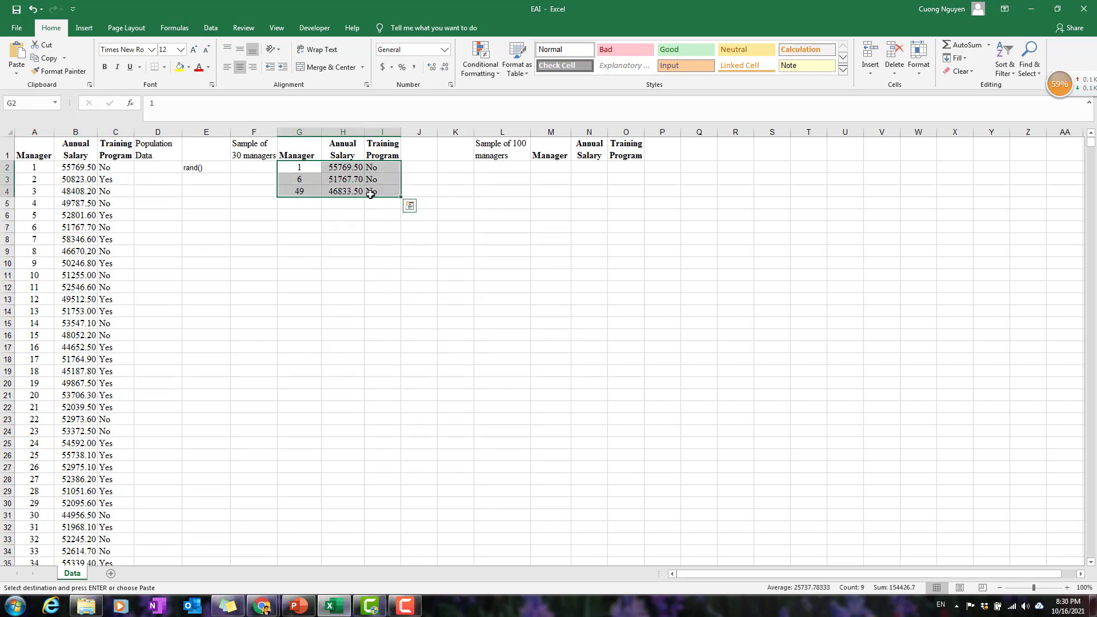
{"action": "key", "text": "Delete"}
{"action": "left_click", "coordinate": [214, 168]}
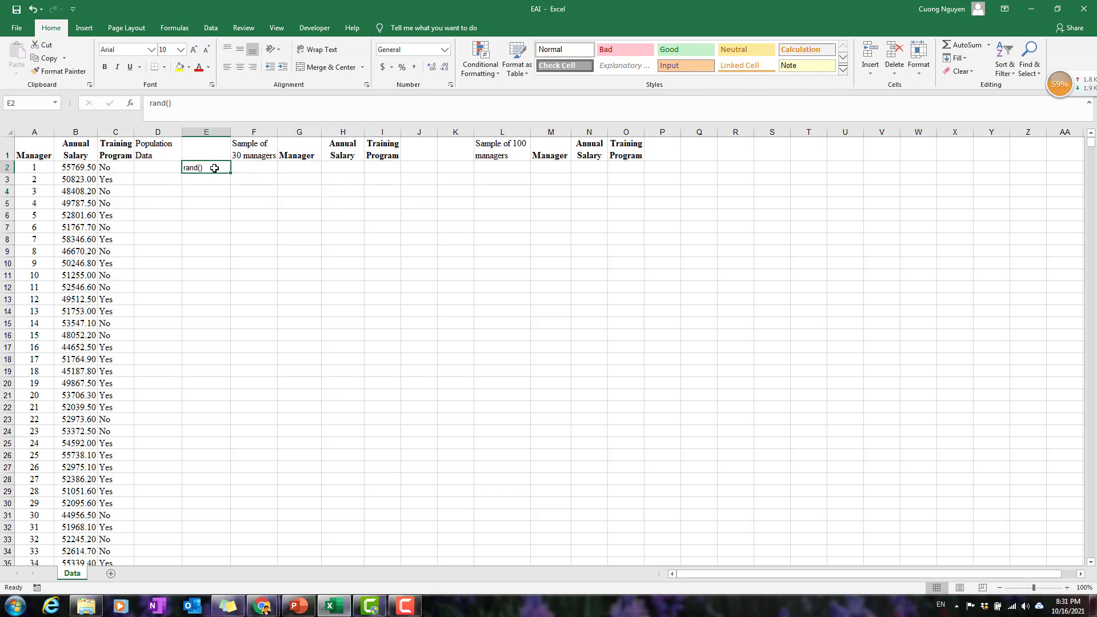
{"action": "key", "text": "Delete"}
Enter =RAND() in D2 and fill it down column D to the last manager record in row 2501.
{"action": "key", "text": "Left"}
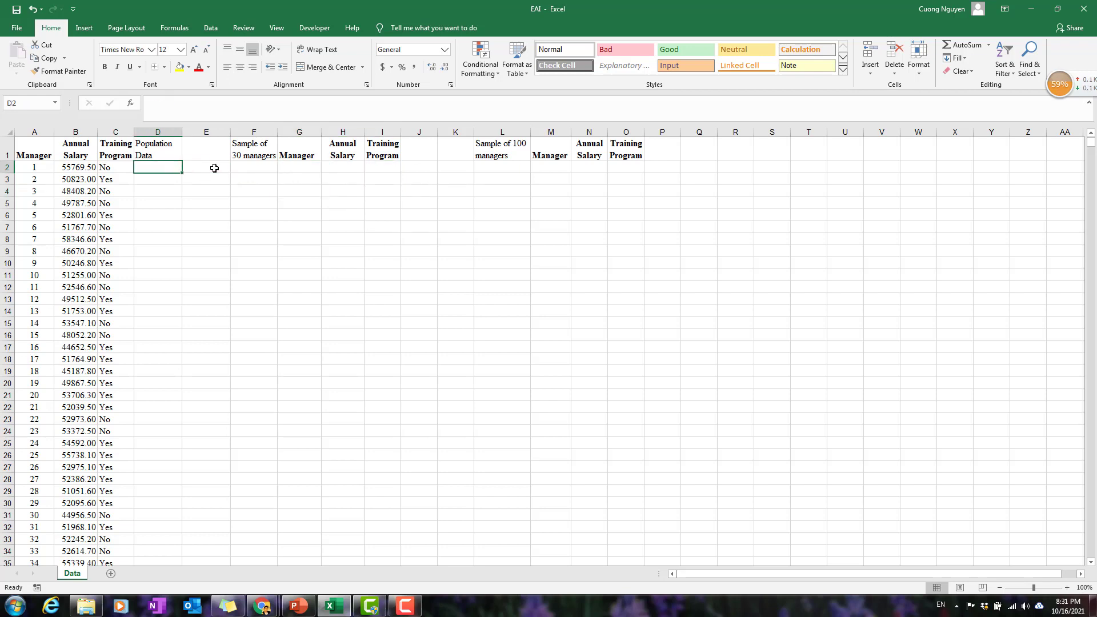
{"action": "type", "text": "=ra"}
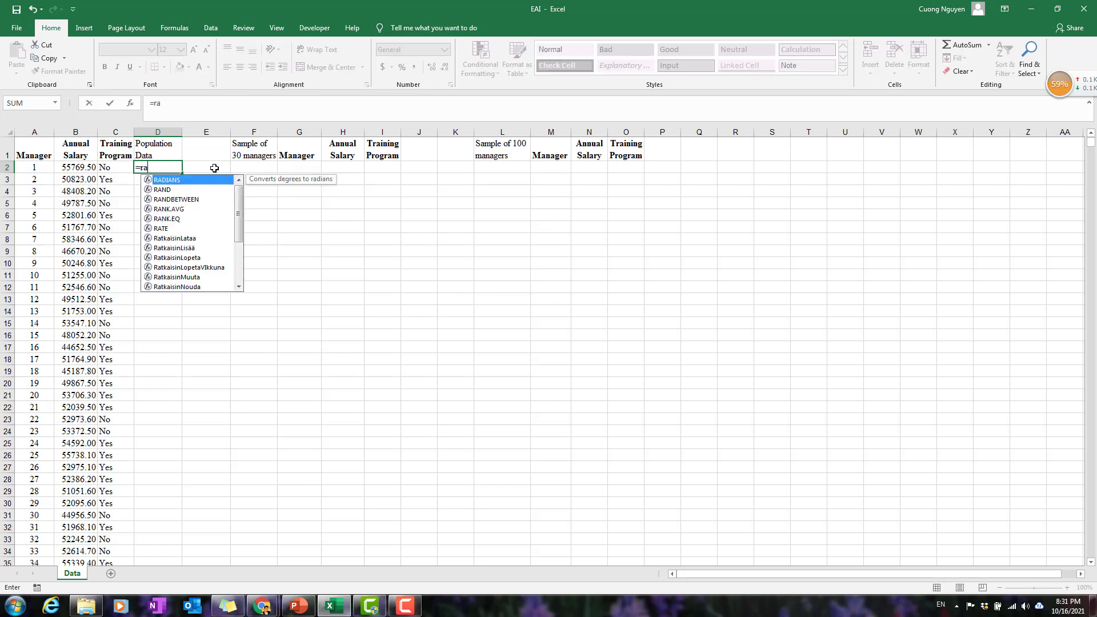
{"action": "type", "text": "nd()"}
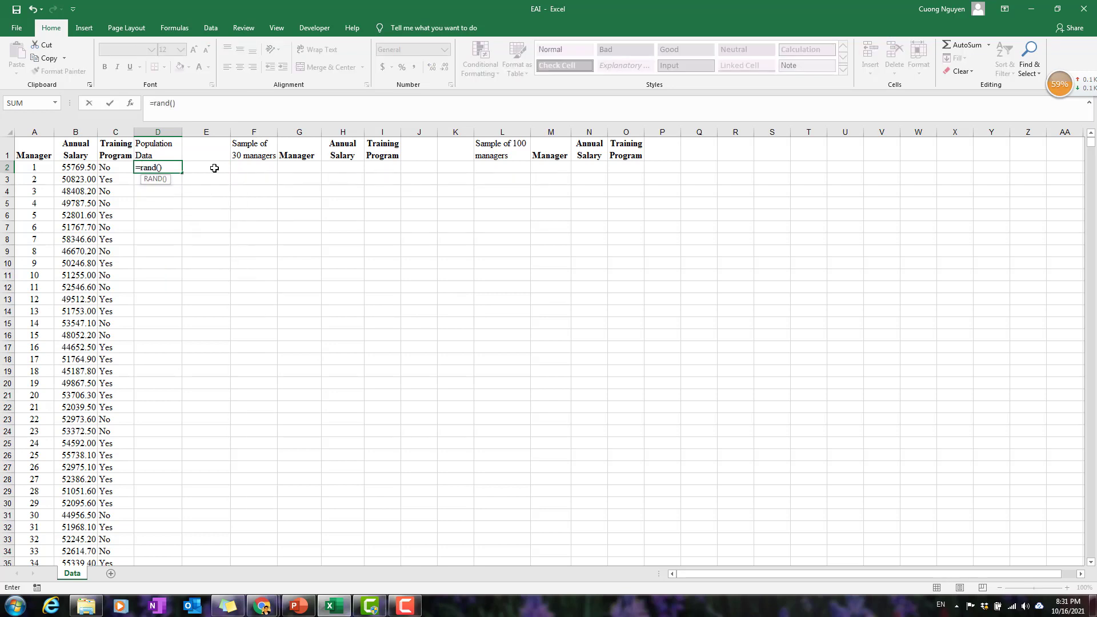
{"action": "key", "text": "Return"}
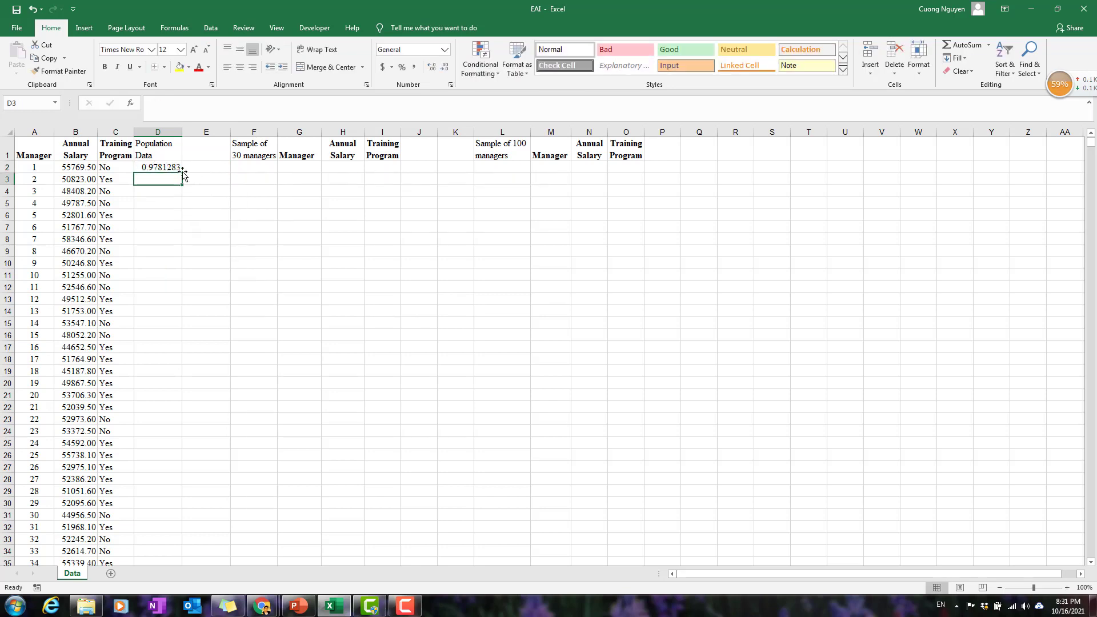
{"action": "left_click", "coordinate": [160, 171]}
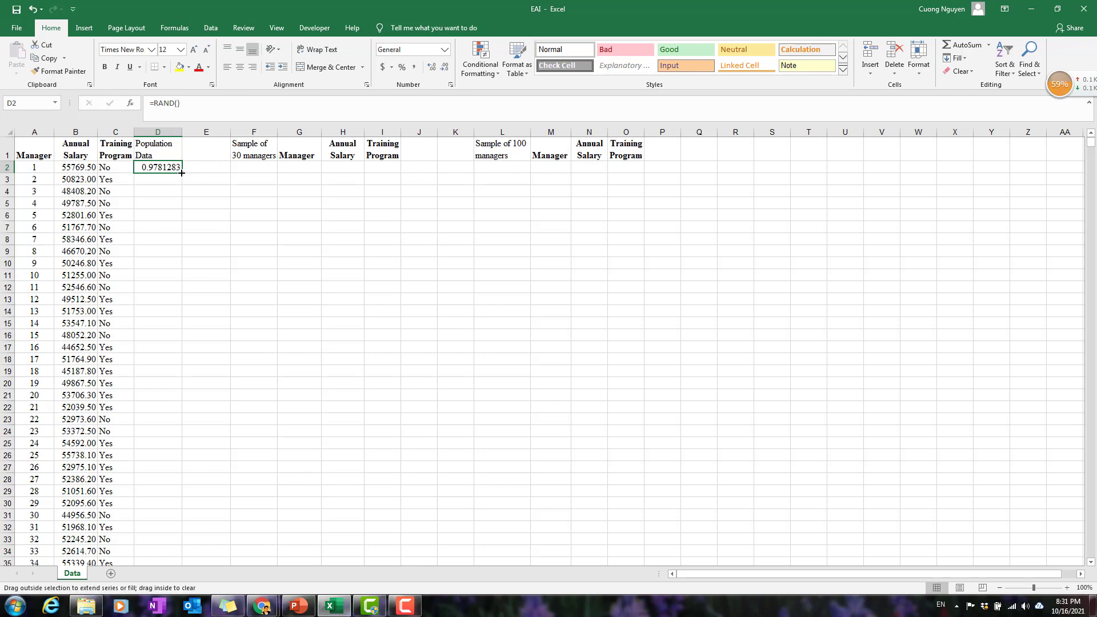
{"action": "double_click", "coordinate": [182, 173]}
{"action": "left_click", "coordinate": [170, 168]}
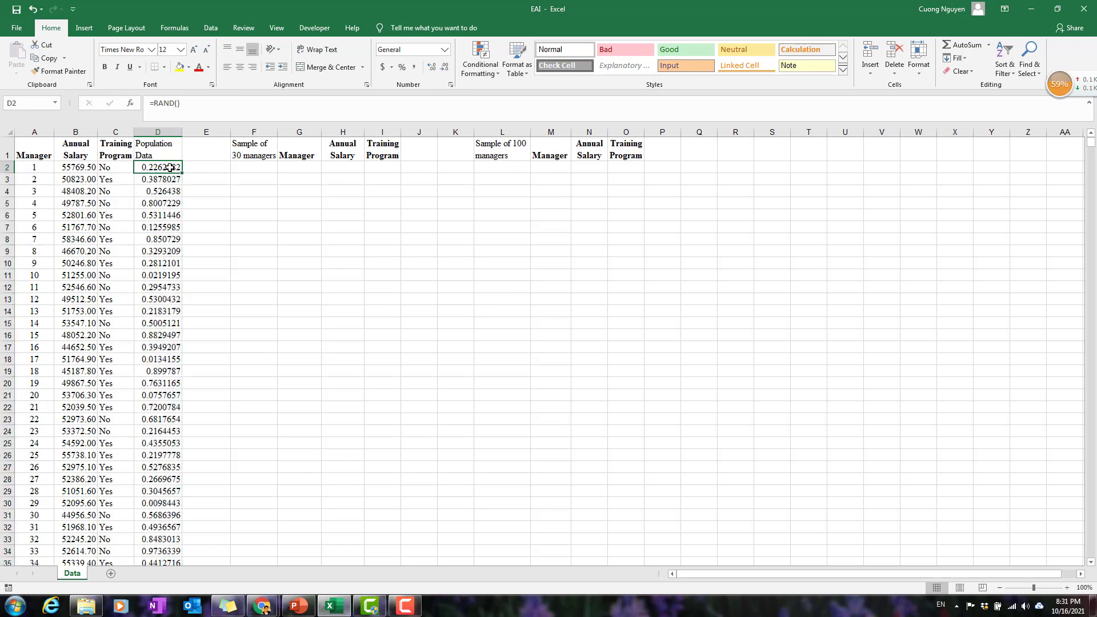
{"action": "key", "text": "ctrl+Down"}
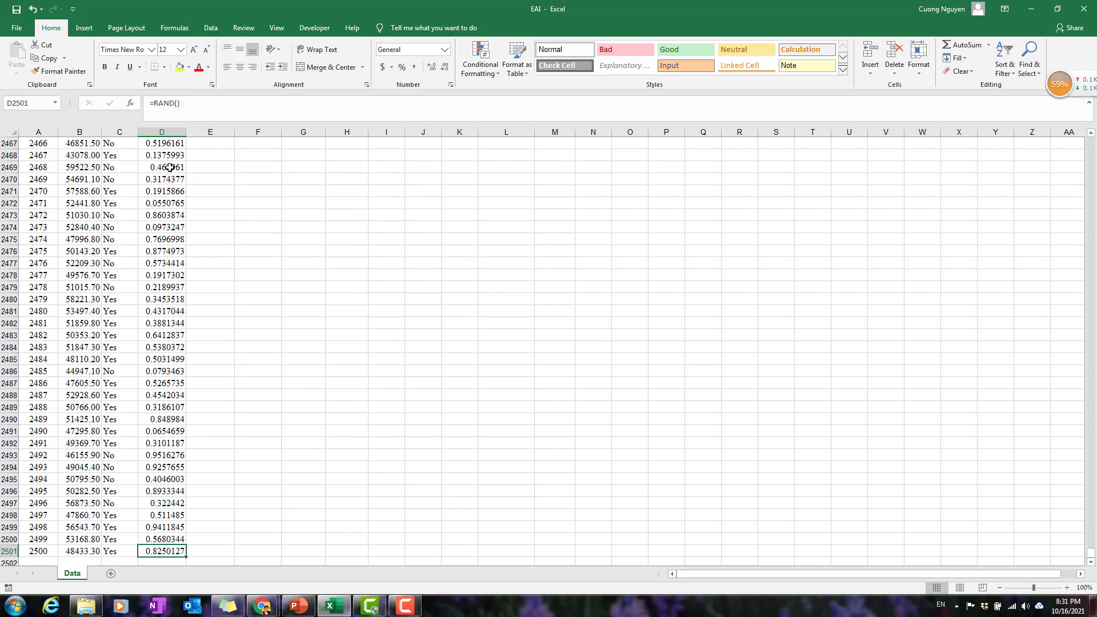
Replace the header in D1 with Ranking.
{"action": "key", "text": "ctrl+Up"}
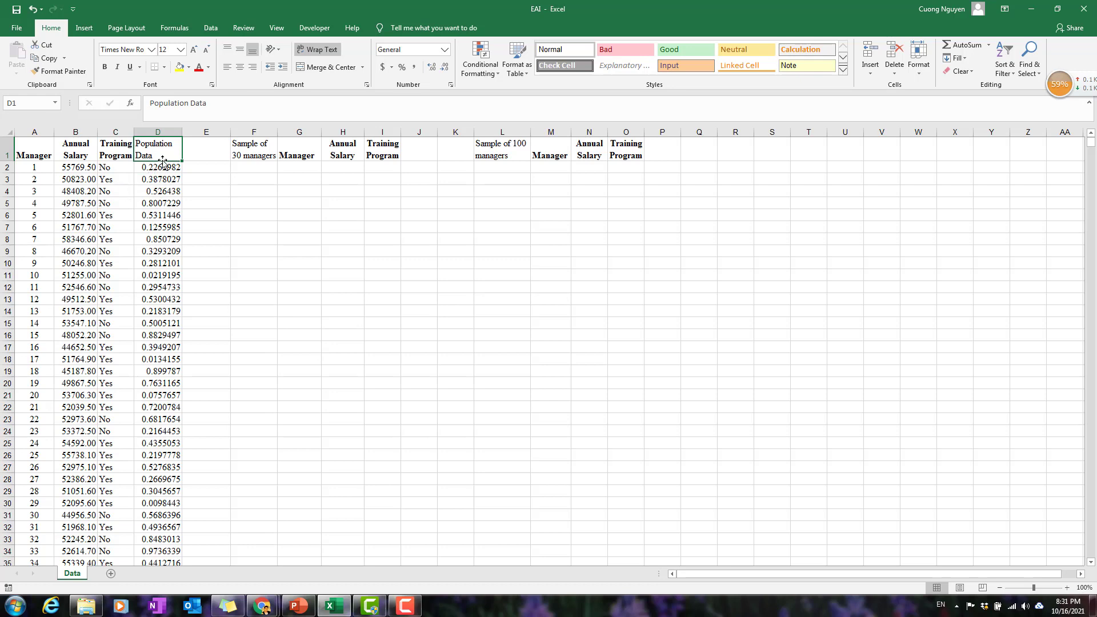
{"action": "type", "text": "Ranking"}
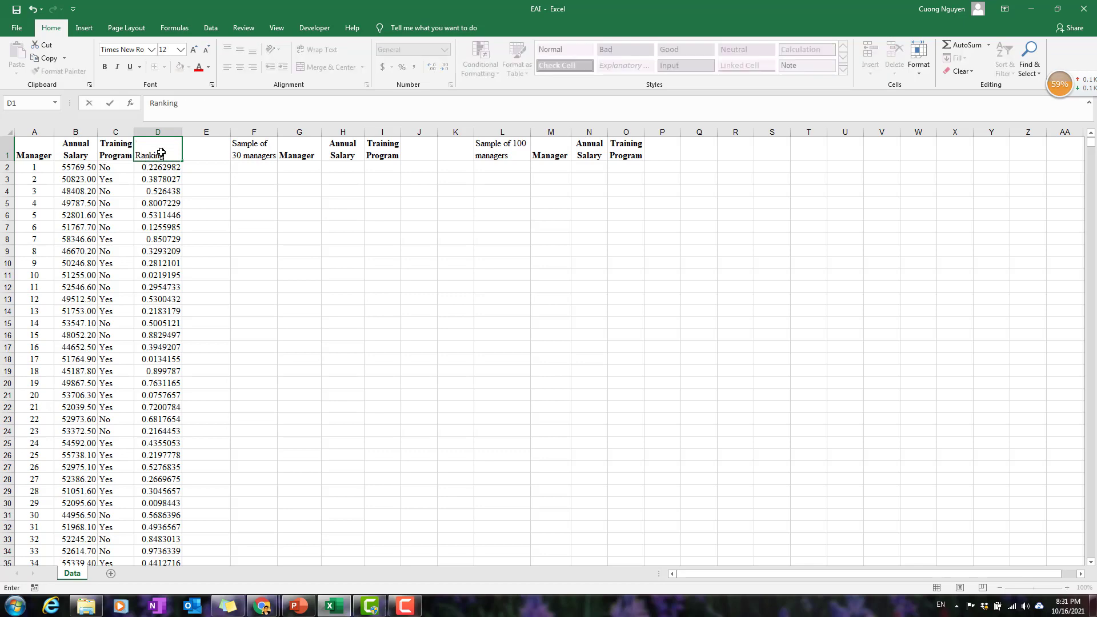
{"action": "key", "text": "Return"}
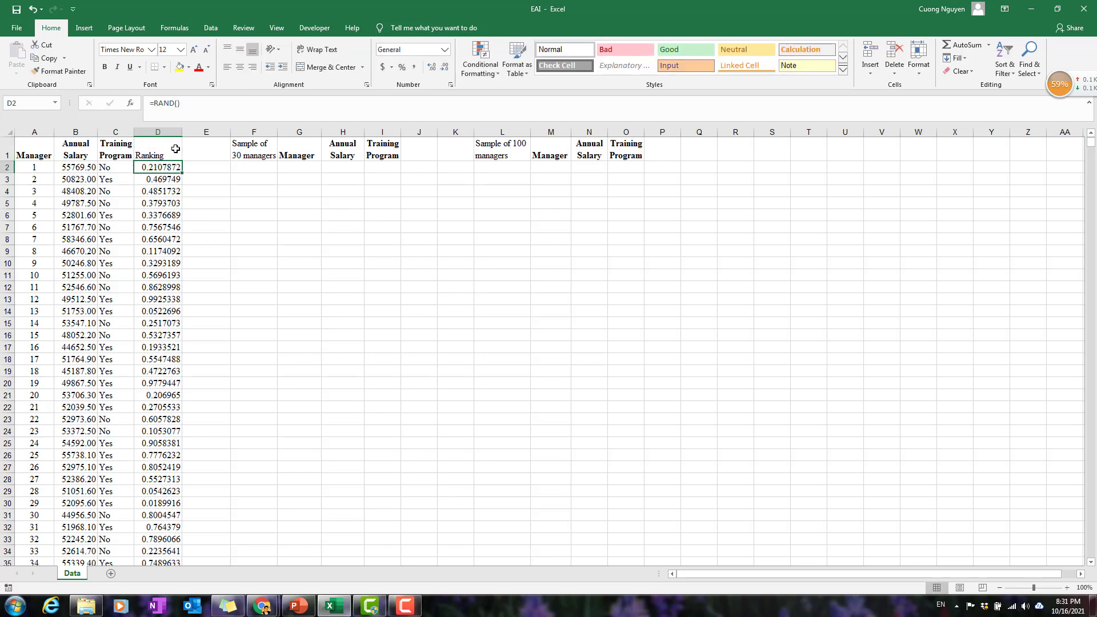
{"action": "left_click", "coordinate": [161, 152]}
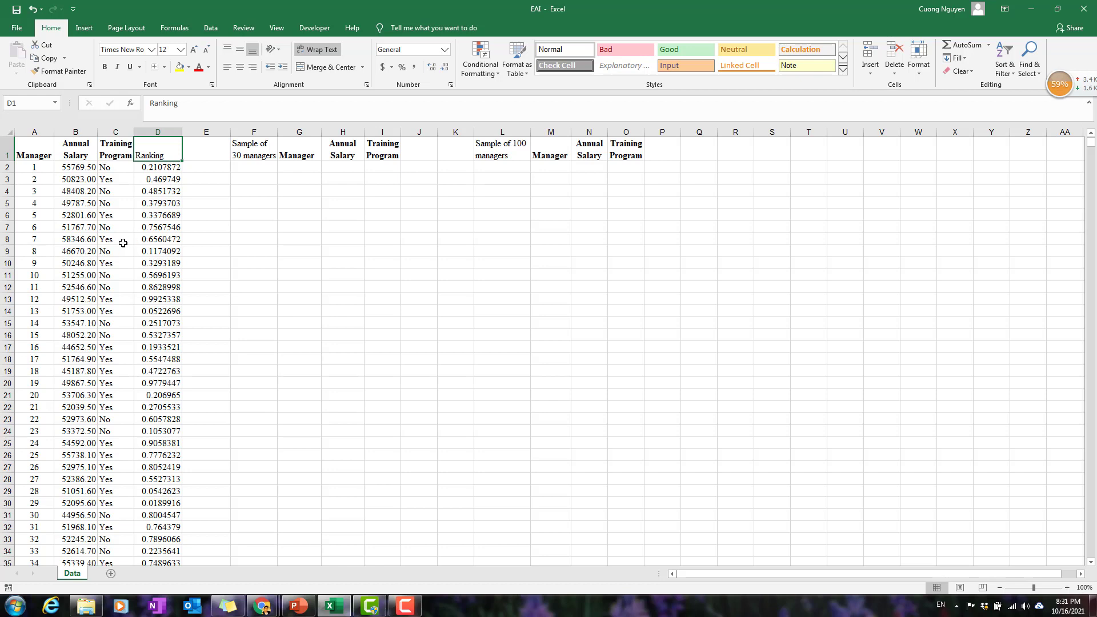
Sort the whole population table in columns A to D by Ranking from smallest to largest.
{"action": "left_click", "coordinate": [101, 237]}
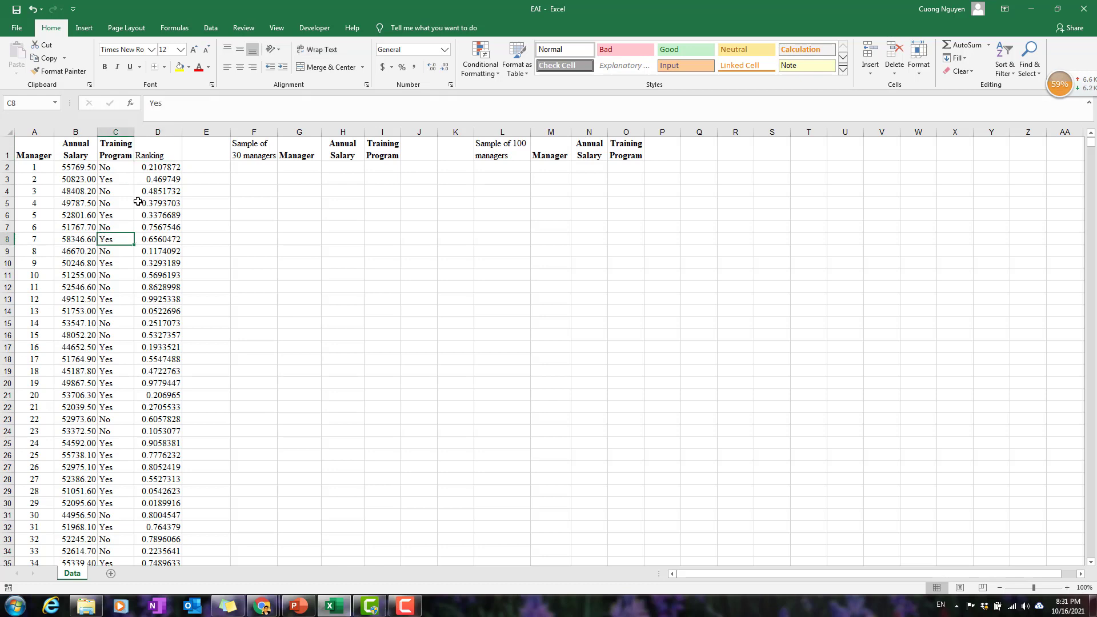
{"action": "key", "text": "ctrl+a"}
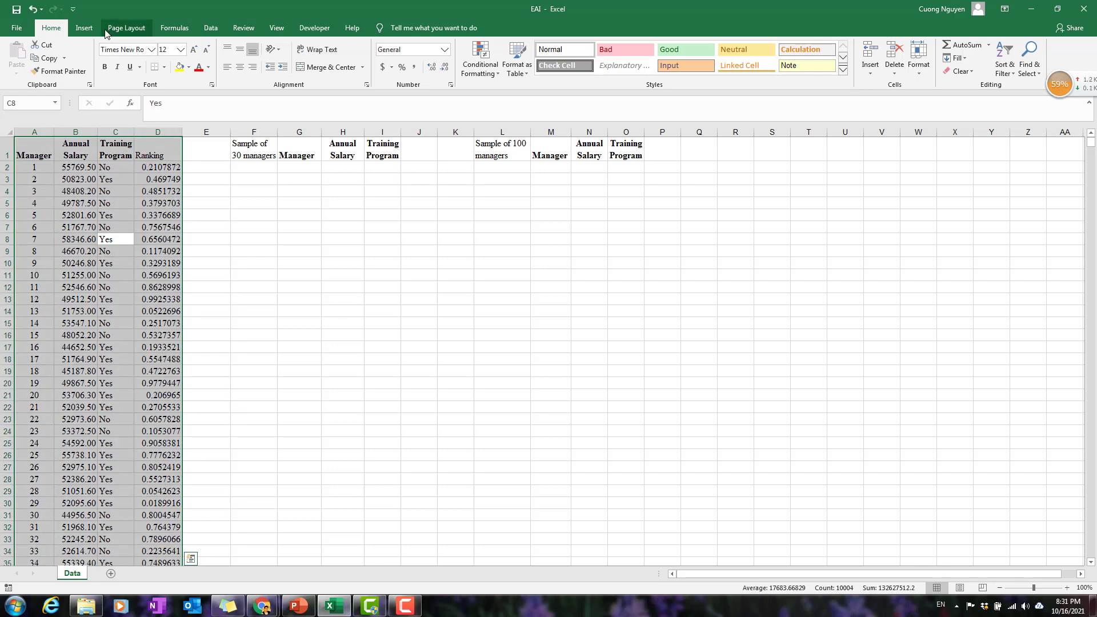
{"action": "left_click", "coordinate": [210, 28]}
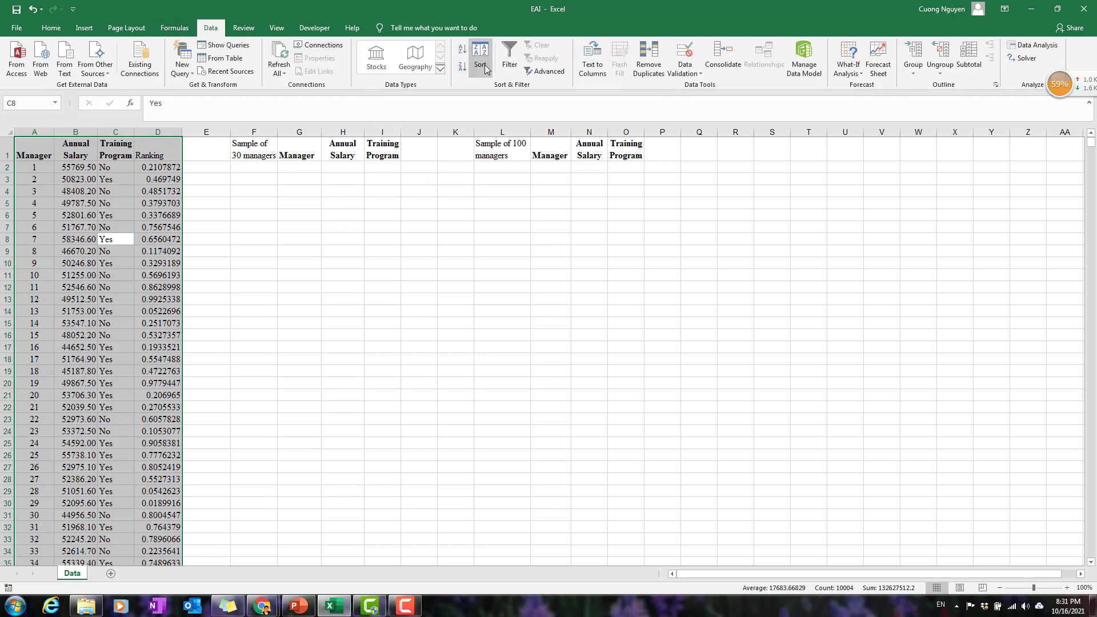
{"action": "left_click", "coordinate": [480, 57]}
{"action": "left_click", "coordinate": [482, 315]}
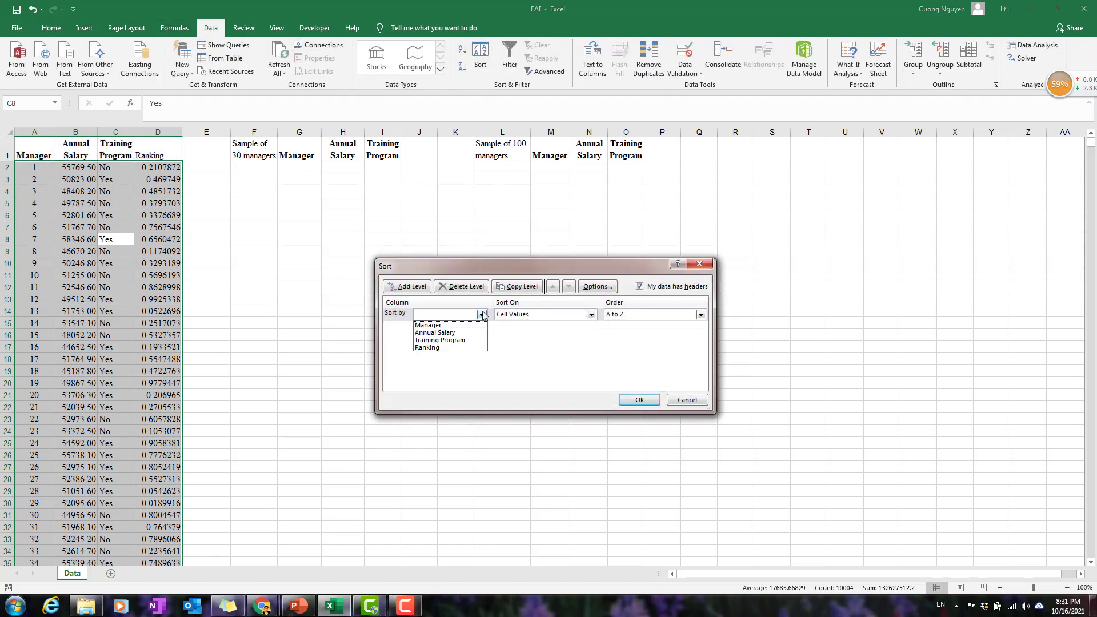
{"action": "left_click", "coordinate": [457, 350]}
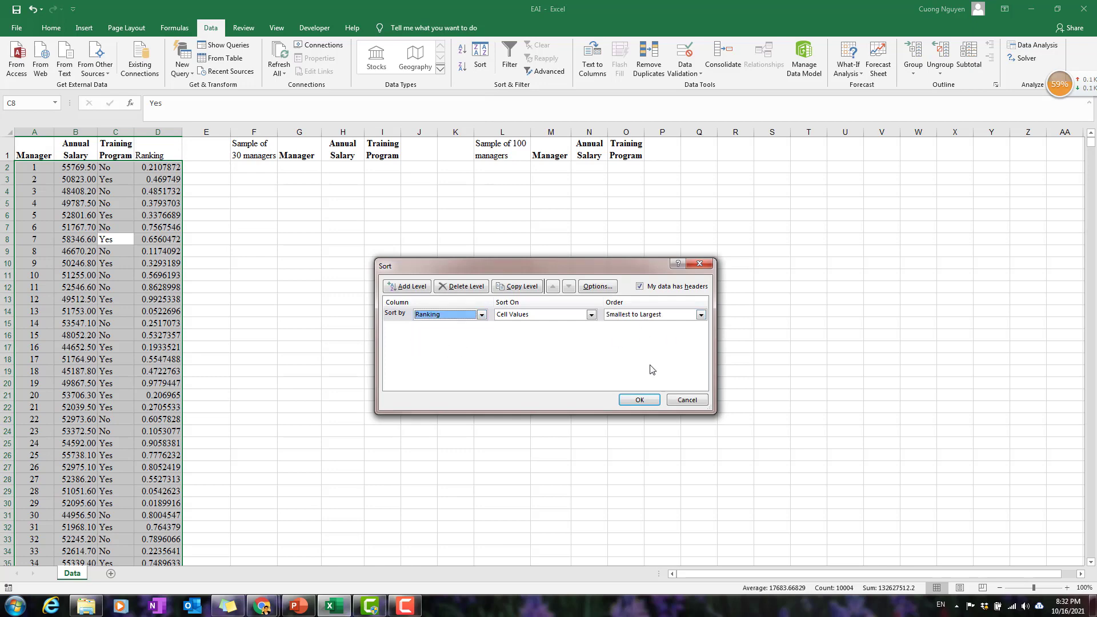
{"action": "left_click", "coordinate": [640, 400]}
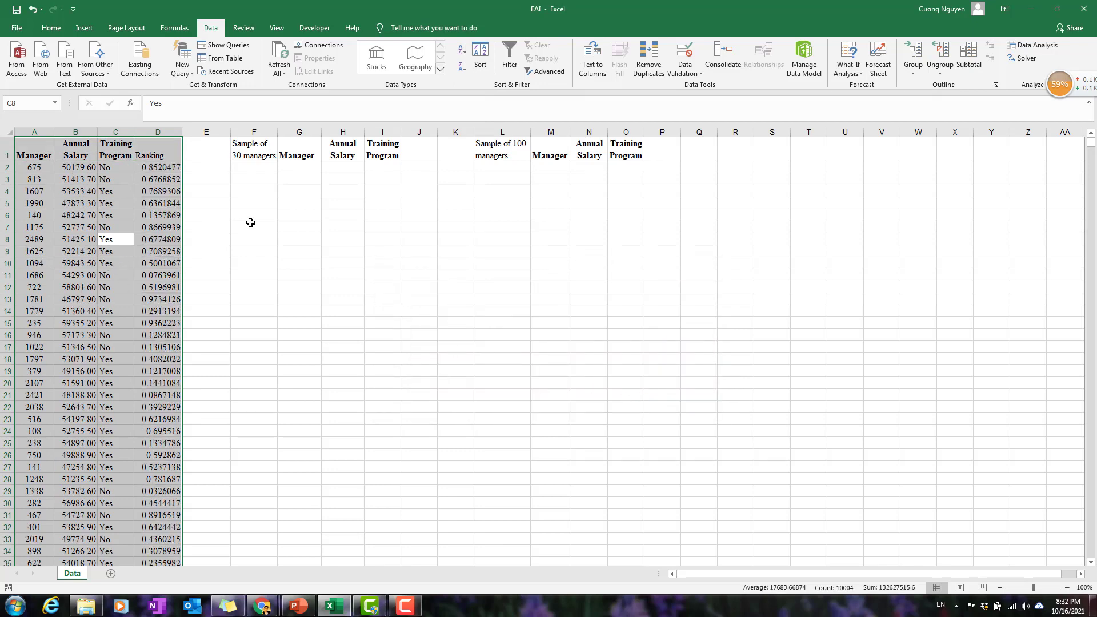
{"action": "left_click", "coordinate": [250, 226]}
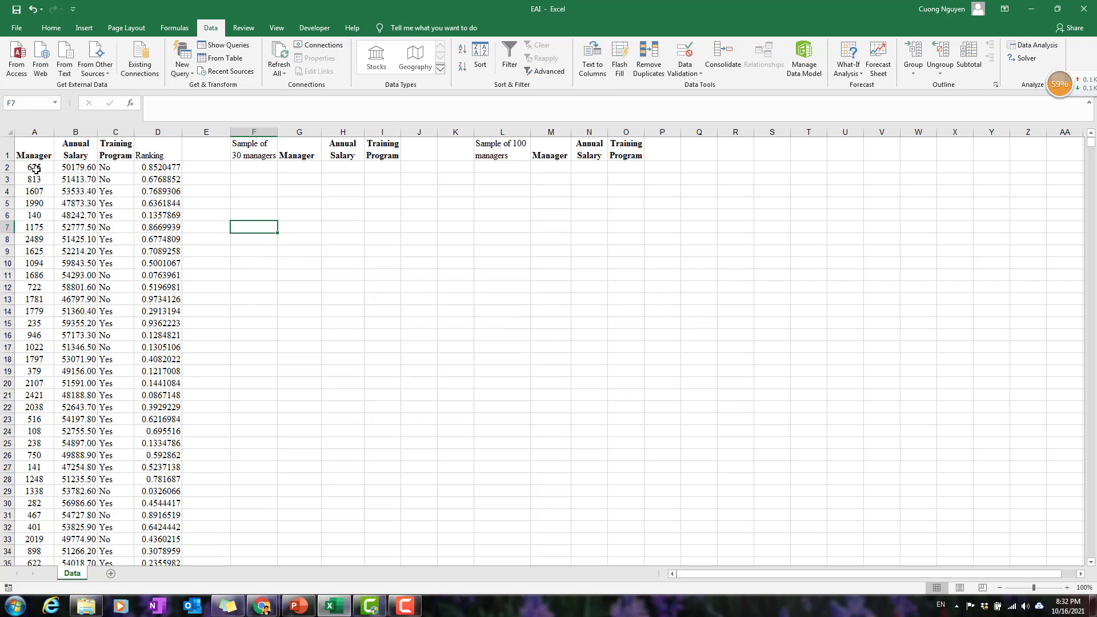
Copy the first 30 sorted manager records from A2:C31 into the 30-manager sample starting at G2.
{"action": "left_click_drag", "start_coordinate": [36, 169], "coordinate": [117, 170]}
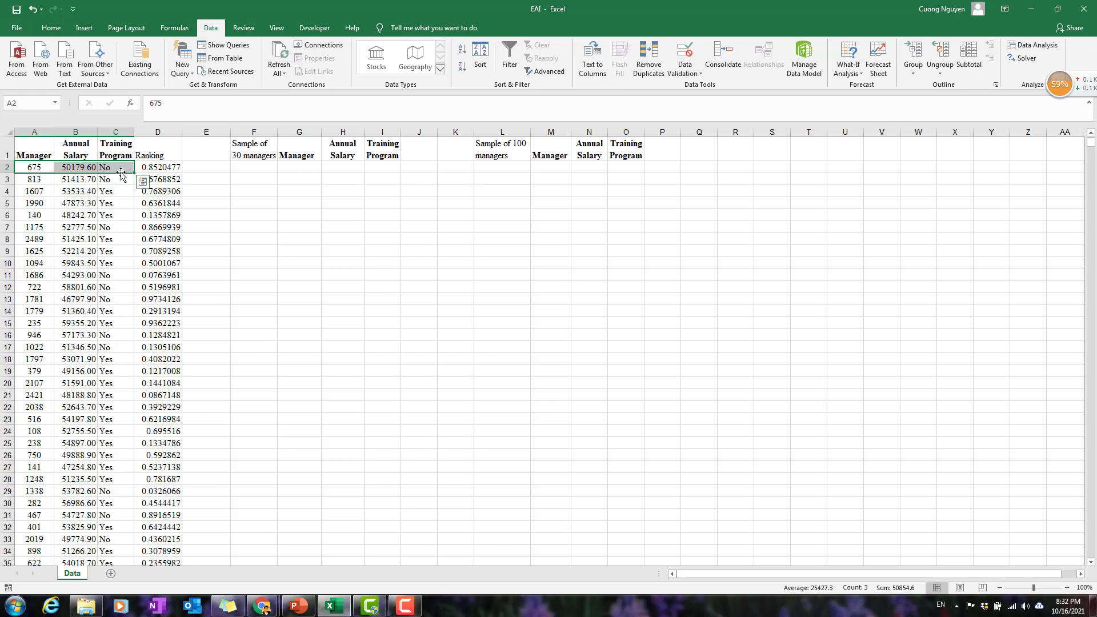
{"action": "left_click_drag", "start_coordinate": [45, 165], "coordinate": [104, 515]}
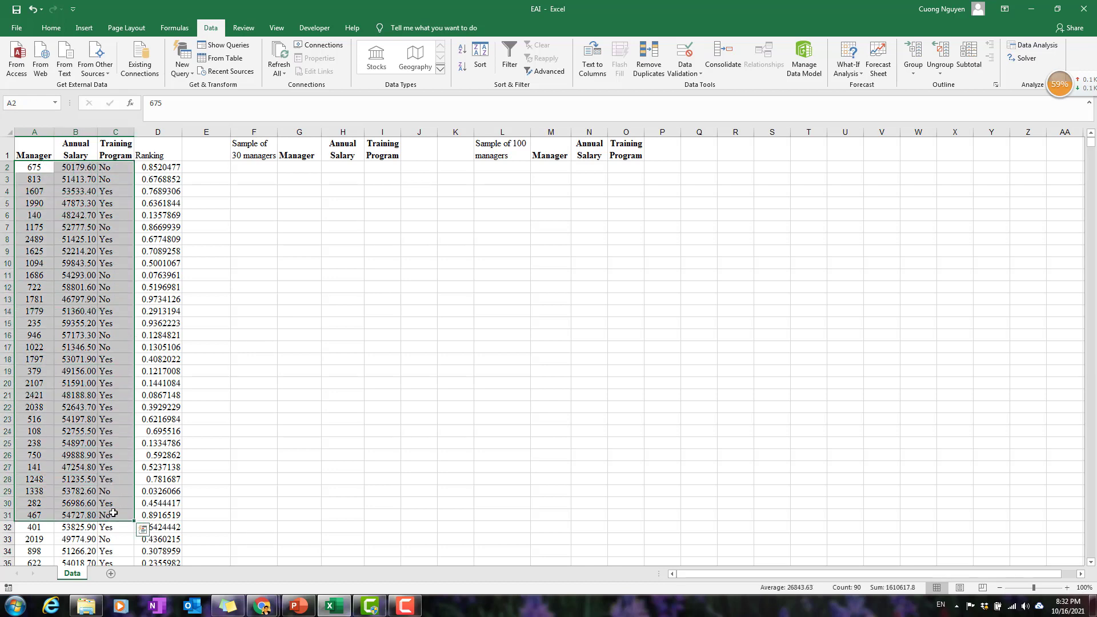
{"action": "key", "text": "ctrl+c"}
{"action": "left_click", "coordinate": [295, 168]}
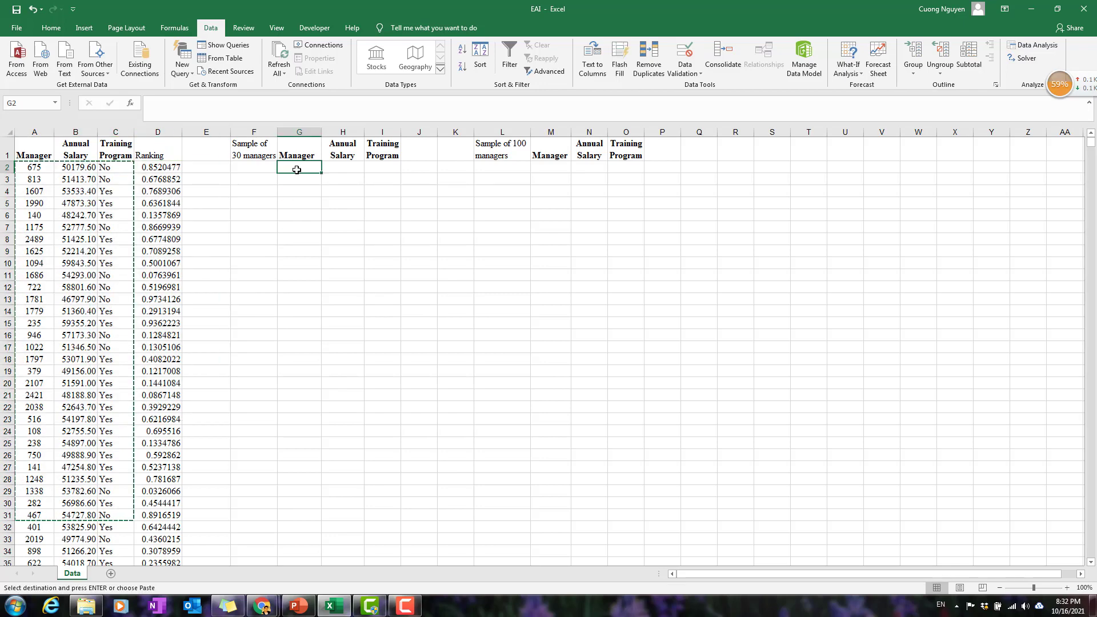
{"action": "key", "text": "ctrl+v"}
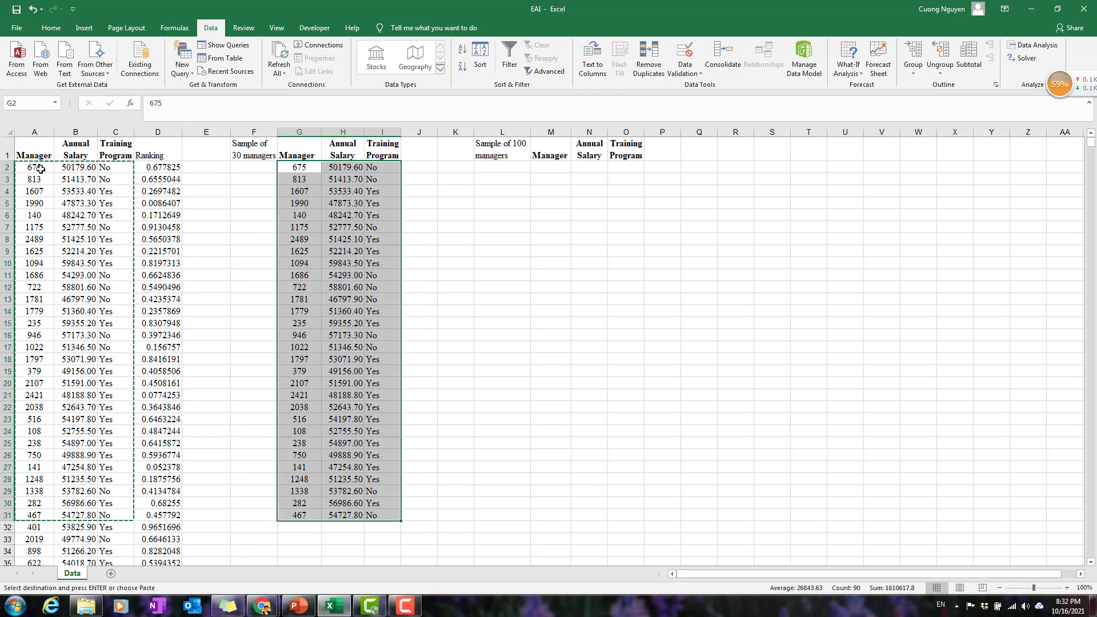
Copy the first 100 sorted manager records from A2:C101 into the 100-manager sample starting at M2.
{"action": "left_click_drag", "start_coordinate": [41, 169], "coordinate": [87, 288]}
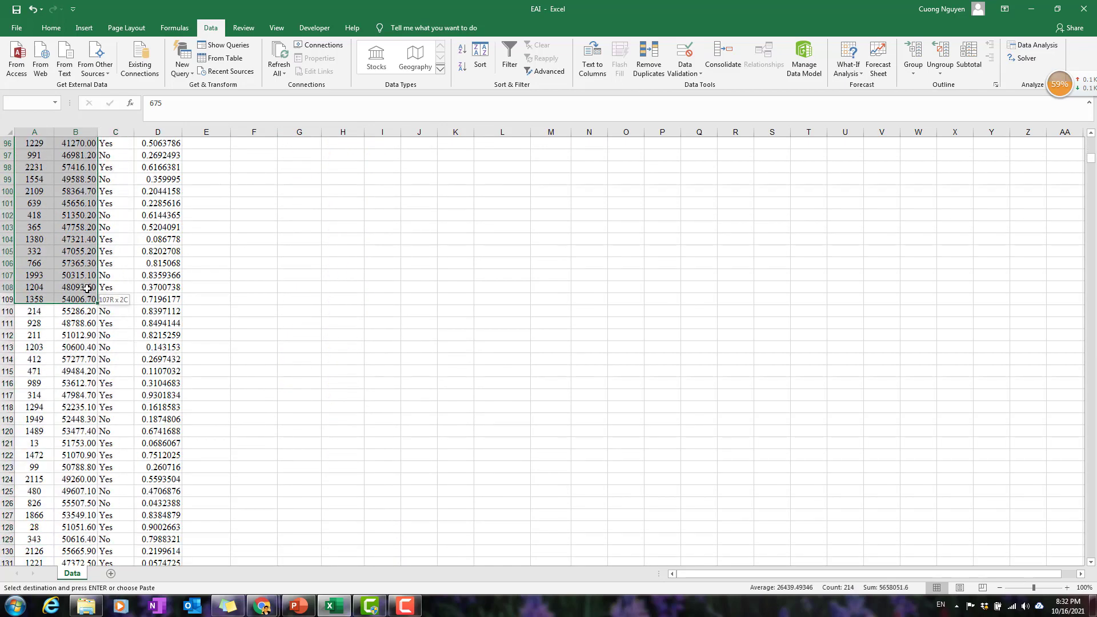
{"action": "left_click_drag", "start_coordinate": [107, 324], "coordinate": [115, 198]}
{"action": "key", "text": "ctrl+c"}
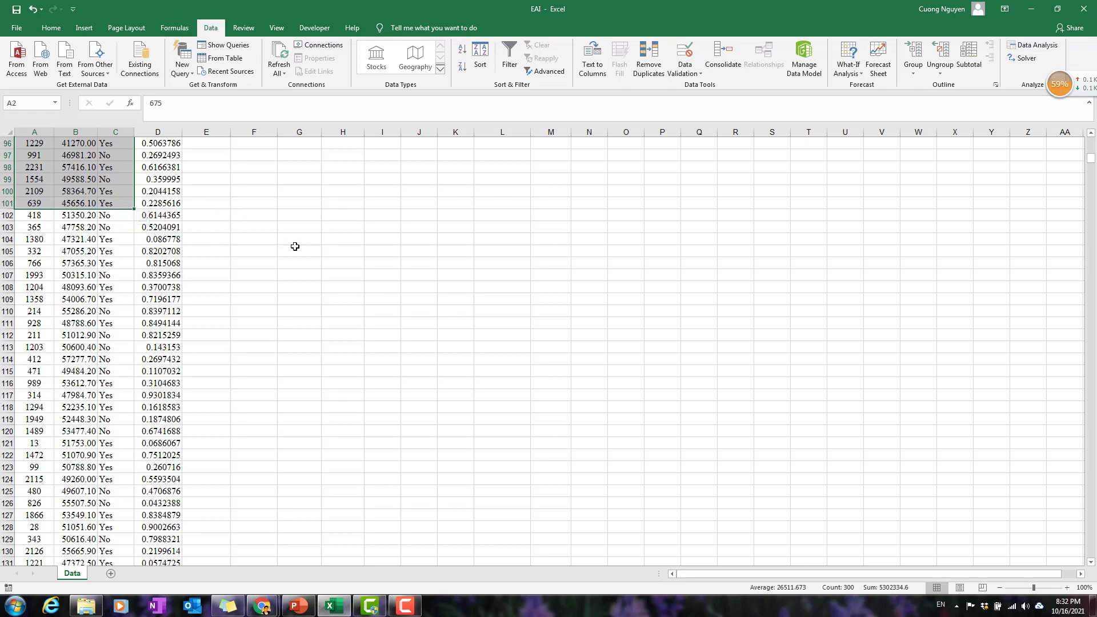
{"action": "left_click", "coordinate": [341, 193]}
{"action": "key", "text": "ctrl+Up"}
{"action": "key", "text": "ctrl+Up"}
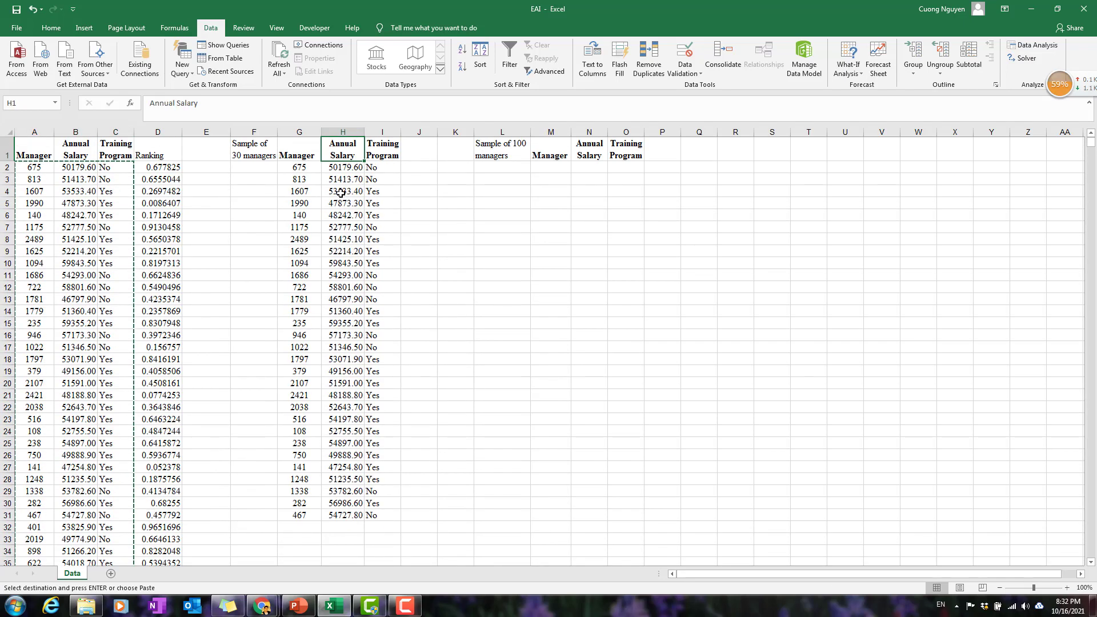
{"action": "key", "text": "Down"}
{"action": "key", "text": "Right"}
{"action": "key", "text": "Right"}
{"action": "key", "text": "Right"}
{"action": "key", "text": "Right"}
{"action": "key", "text": "Right"}
{"action": "key", "text": "ctrl+v"}
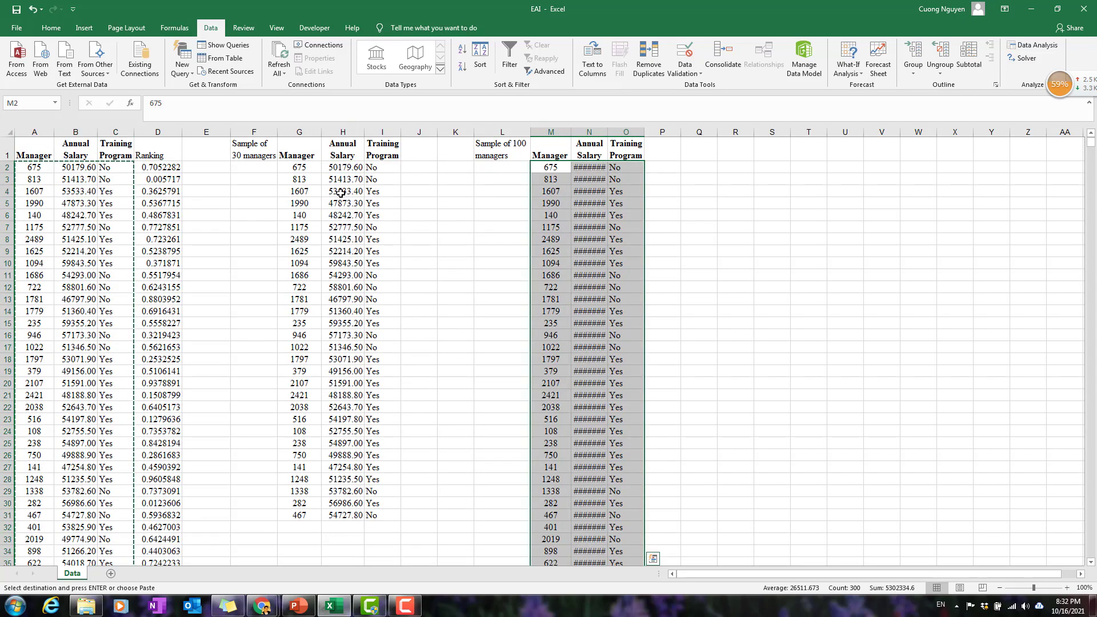
Widen column N to fit the annual salaries of the 100-manager sample.
{"action": "left_click_drag", "start_coordinate": [609, 132], "coordinate": [615, 132]}
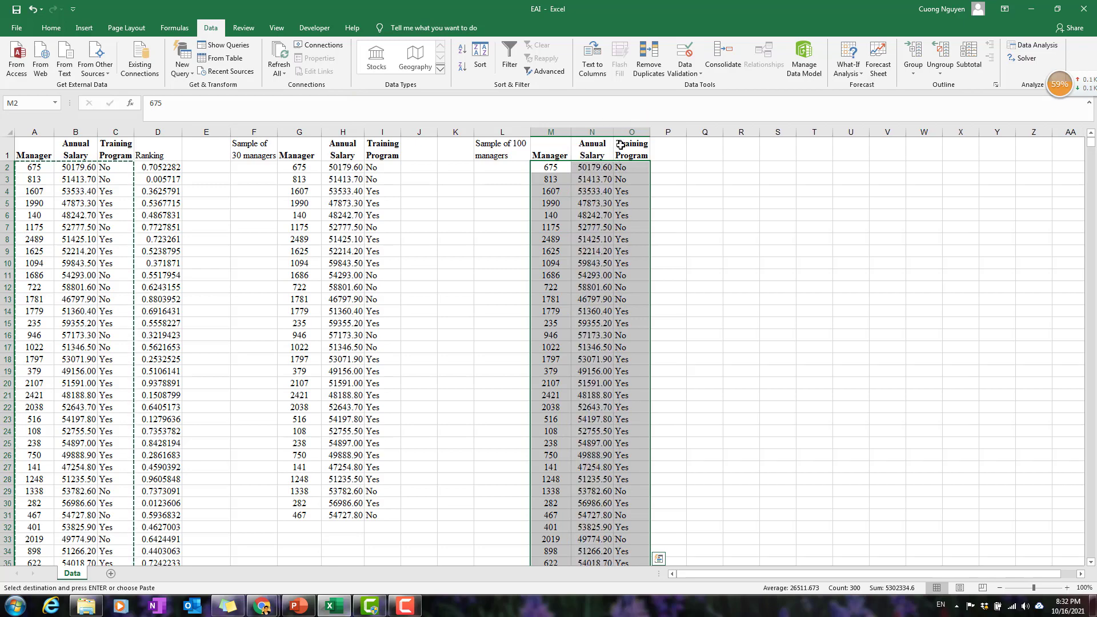
{"action": "scroll", "coordinate": [623, 330], "scroll_direction": "down", "scroll_amount": 10}
{"action": "scroll", "coordinate": [623, 329], "scroll_direction": "down", "scroll_amount": 17}
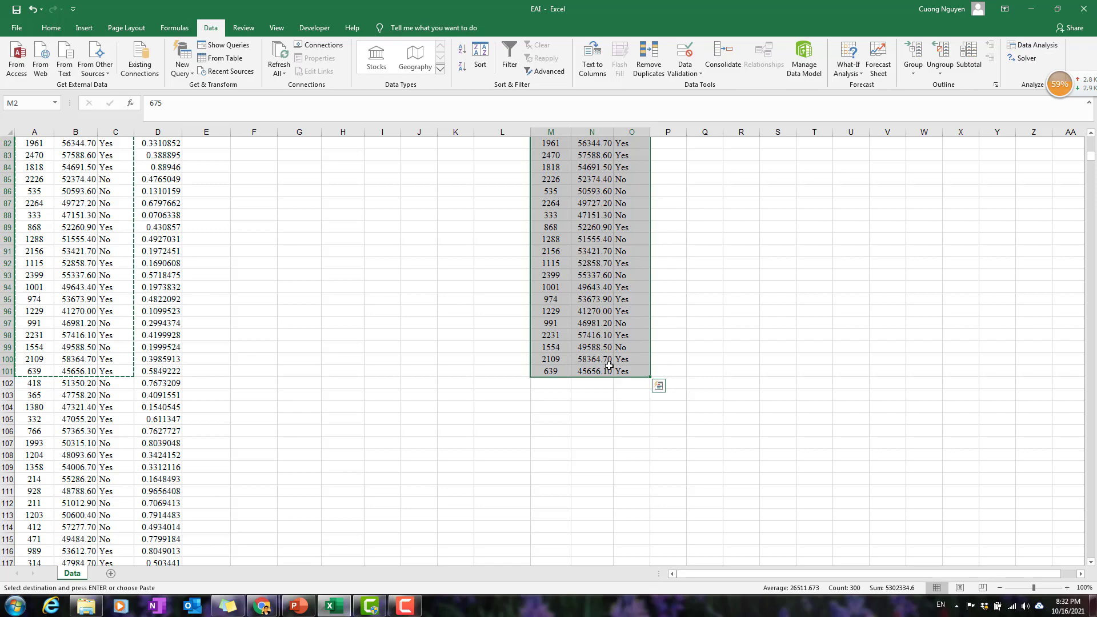
{"action": "scroll", "coordinate": [623, 368], "scroll_direction": "up", "scroll_amount": 3}
{"action": "scroll", "coordinate": [623, 368], "scroll_direction": "up", "scroll_amount": 20}
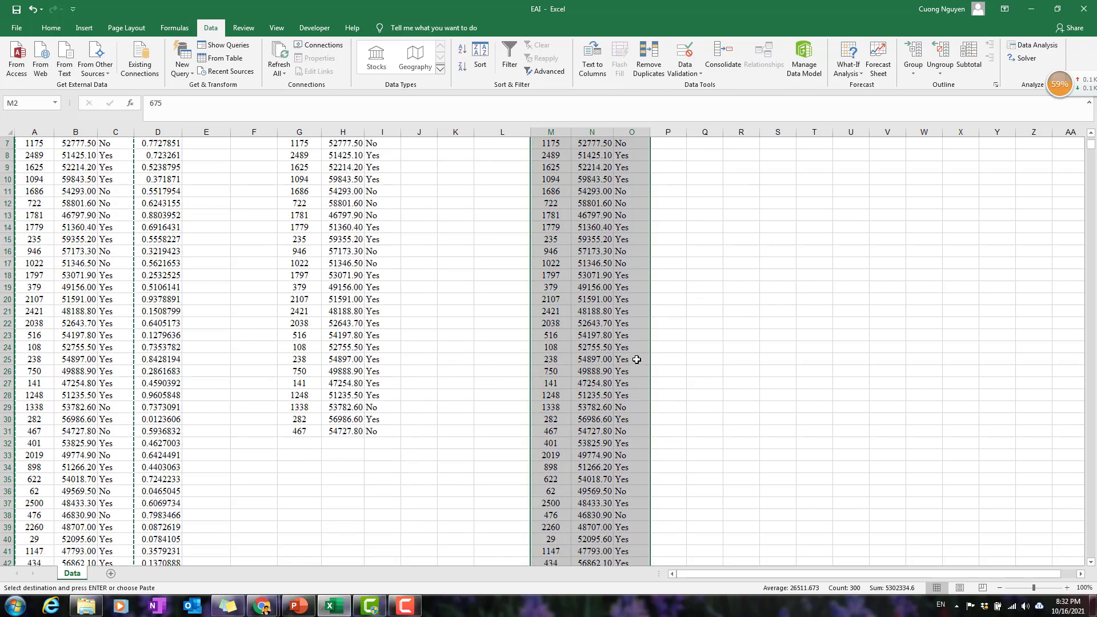
{"action": "left_click", "coordinate": [430, 206]}
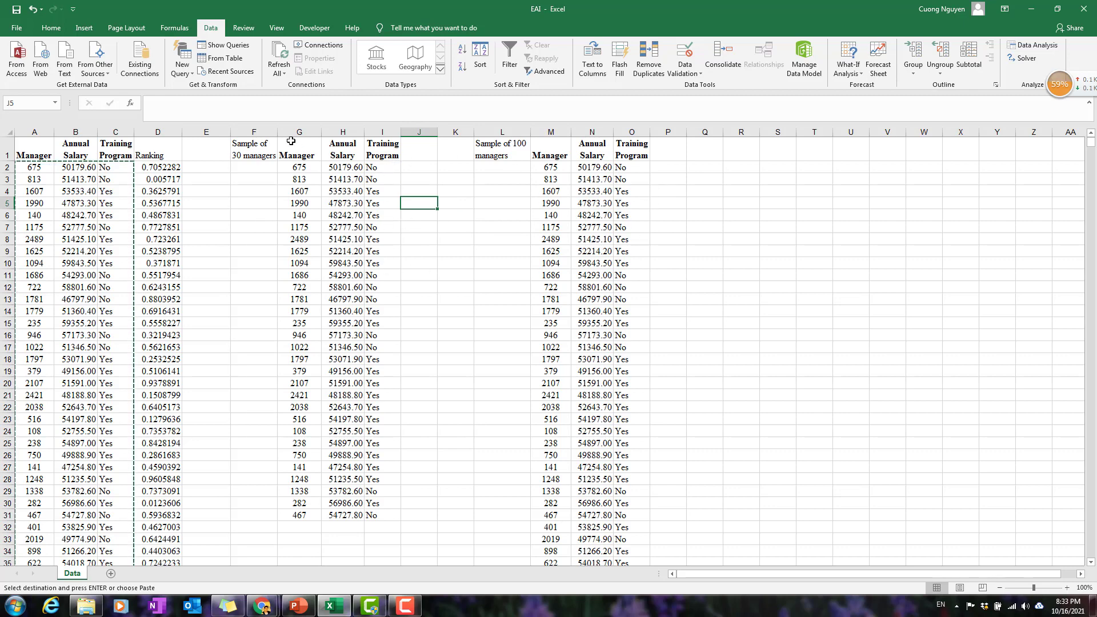
{"action": "left_click_drag", "start_coordinate": [292, 143], "coordinate": [380, 519]}
{"action": "left_click_drag", "start_coordinate": [553, 151], "coordinate": [636, 408]}
Enter the title "Compare the performance of the sample" in cell R2.
{"action": "left_click", "coordinate": [749, 179]}
{"action": "left_click", "coordinate": [754, 169]}
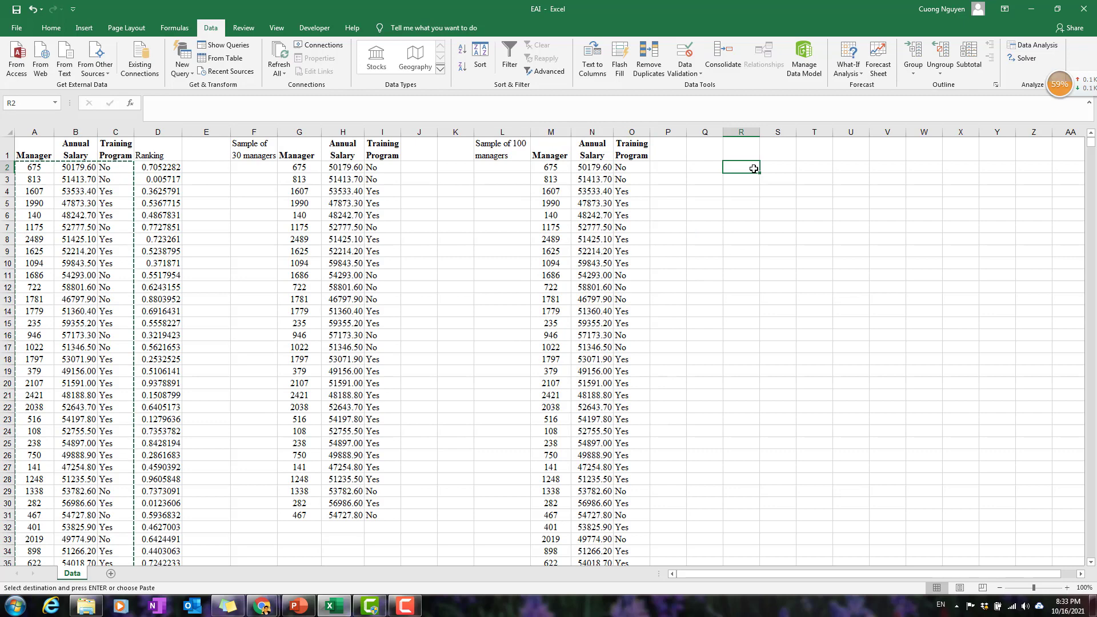
{"action": "type", "text": "Compare"}
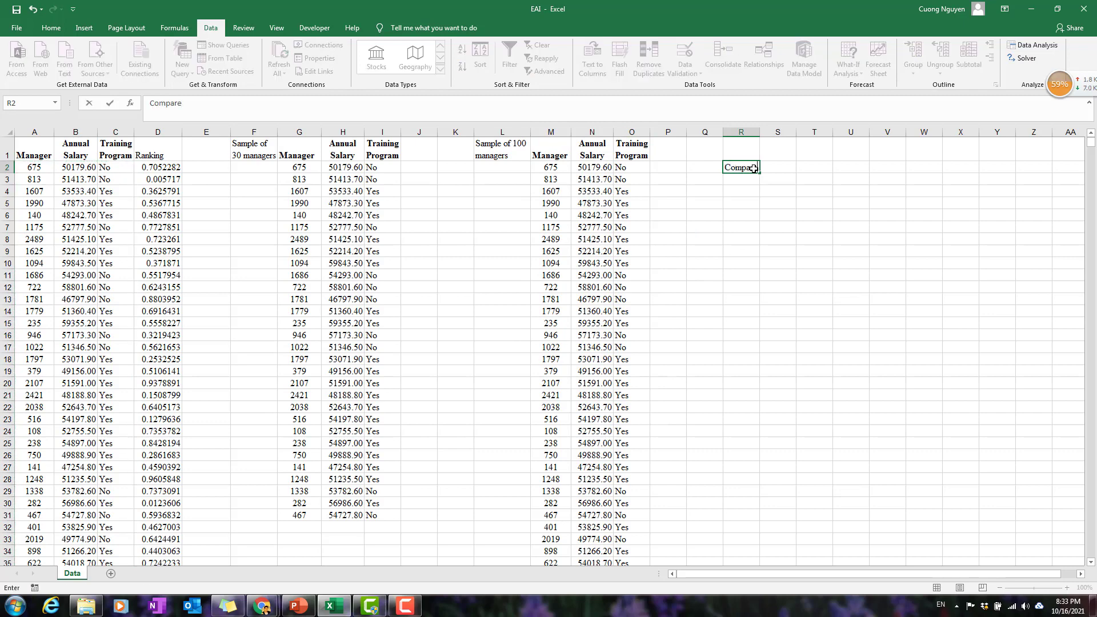
{"action": "type", "text": " the performance of t"}
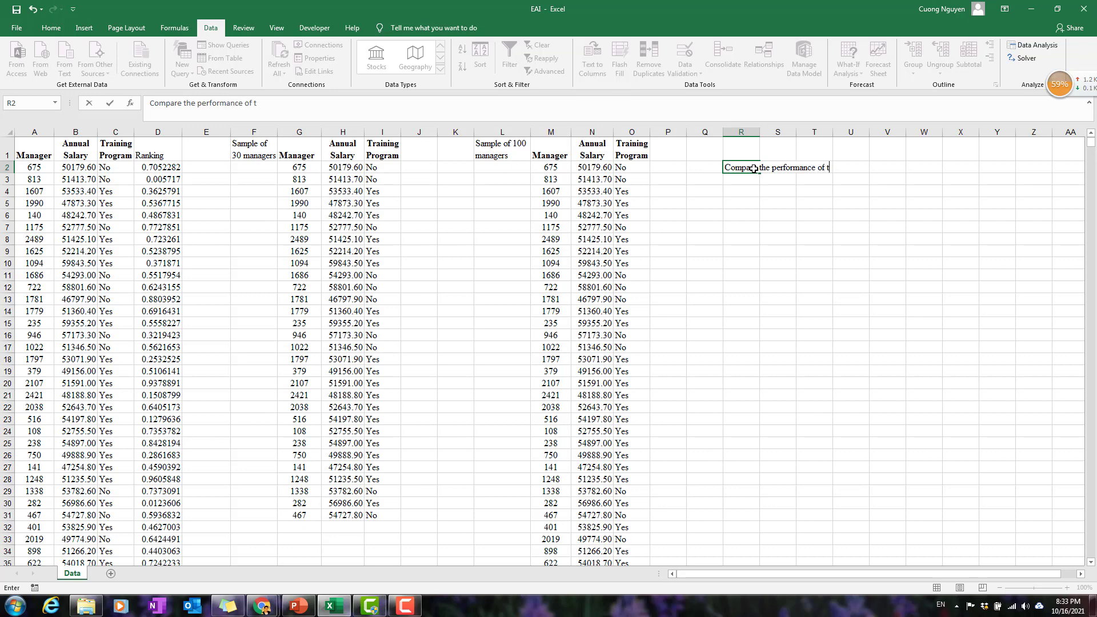
{"action": "type", "text": "he sample"}
{"action": "key", "text": "Return"}
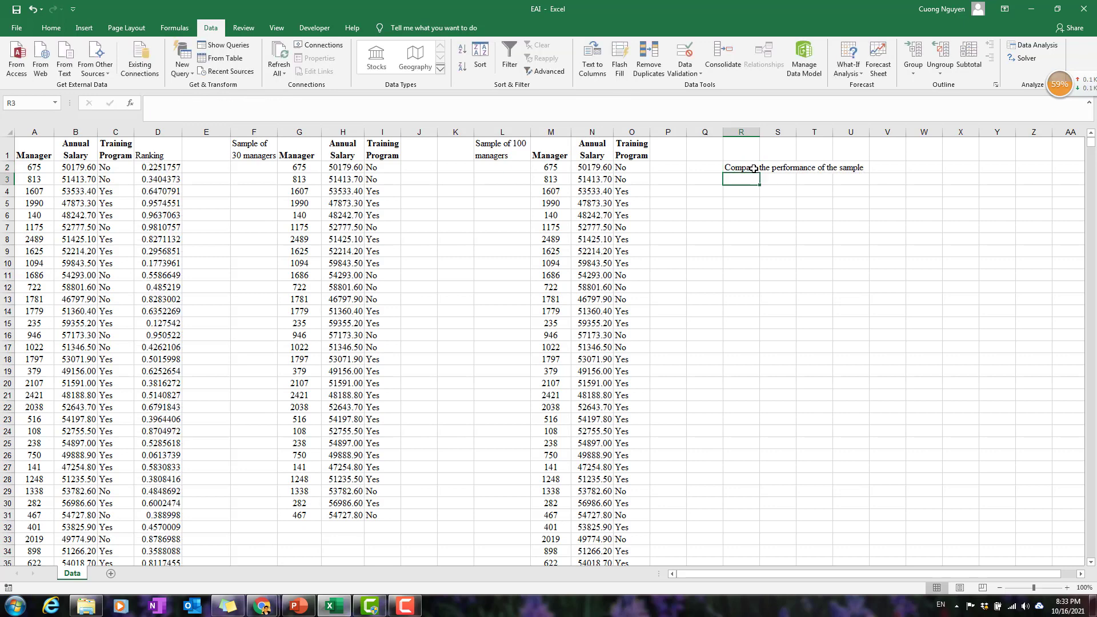
Enter the column header "Population" in S5 and move it to V5.
{"action": "left_click", "coordinate": [746, 213]}
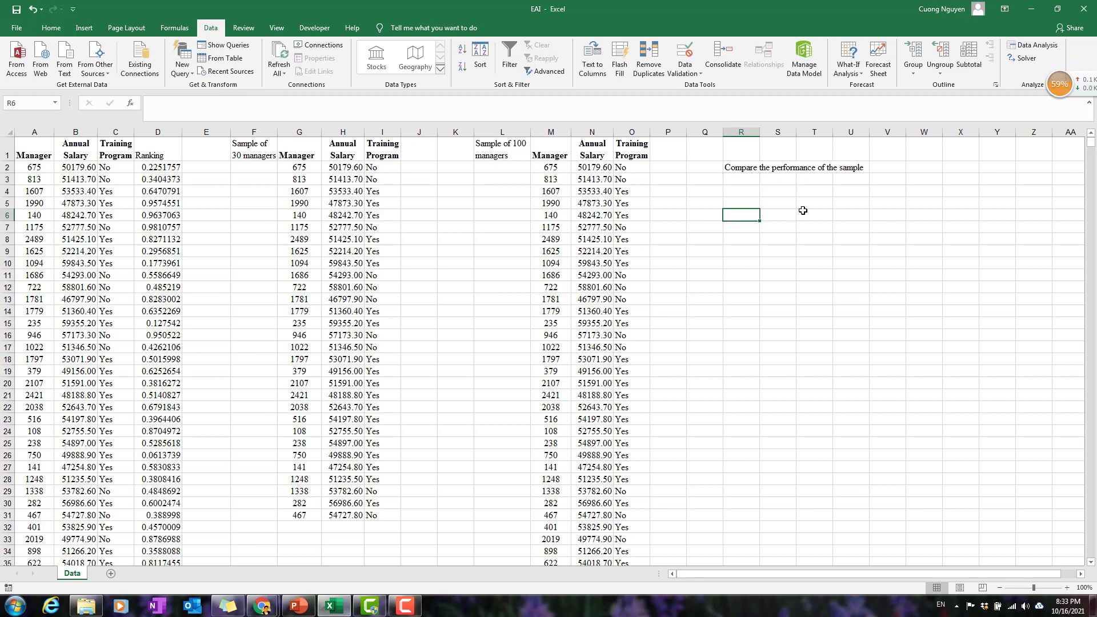
{"action": "left_click", "coordinate": [791, 205]}
{"action": "type", "text": "Population"}
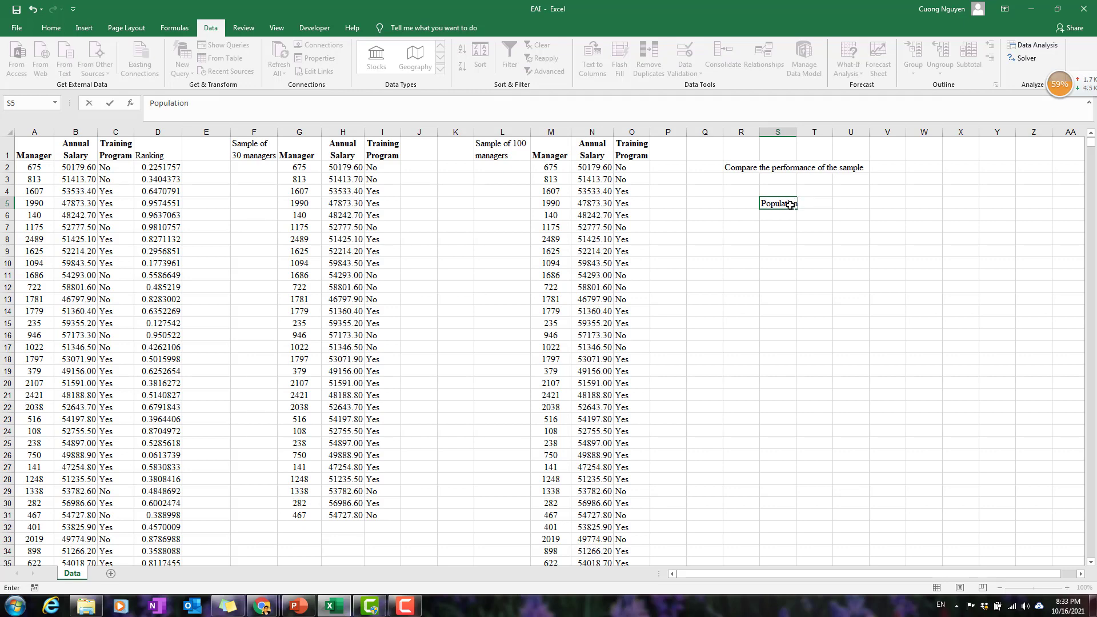
{"action": "key", "text": "Return"}
{"action": "key", "text": "Up"}
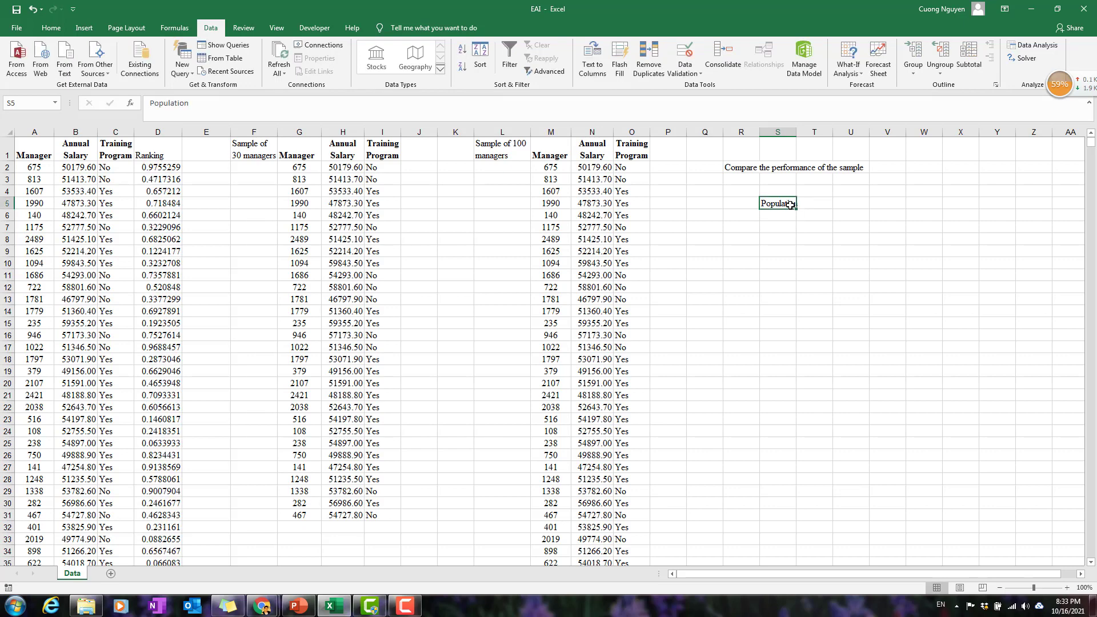
{"action": "key", "text": "ctrl+c"}
{"action": "key", "text": "Right"}
{"action": "key", "text": "Right"}
{"action": "key", "text": "Right"}
{"action": "key", "text": "Return"}
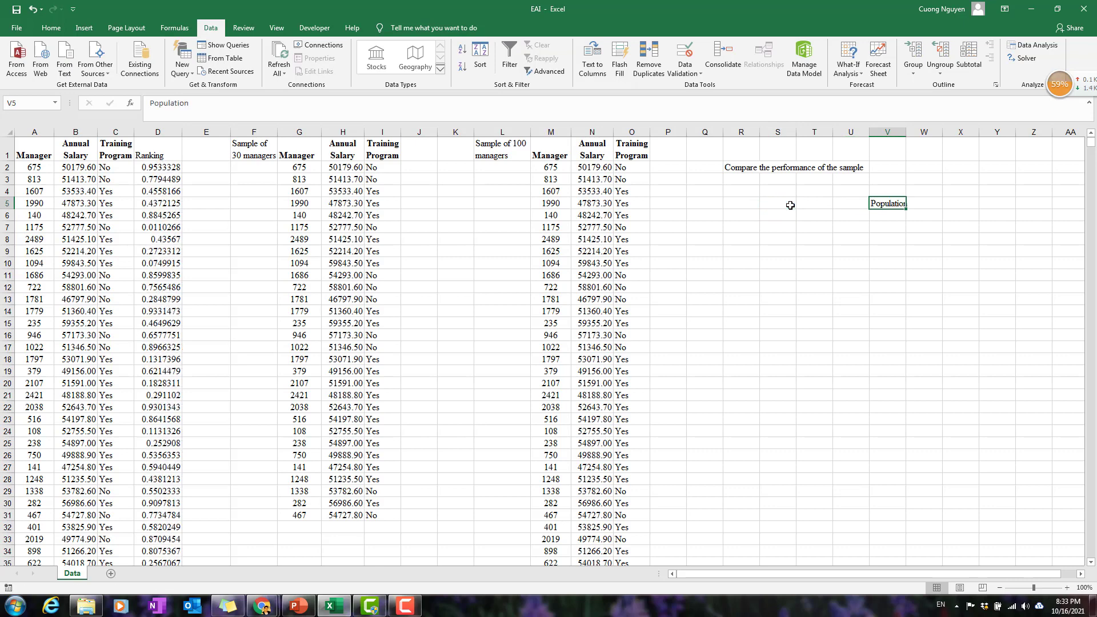
Add the column headers "Sample 30" in T5 and "Sample 100" in U5, and widen columns T to V to fit them.
{"action": "key", "text": "Left"}
{"action": "key", "text": "Left"}
{"action": "type", "text": "Sampl"}
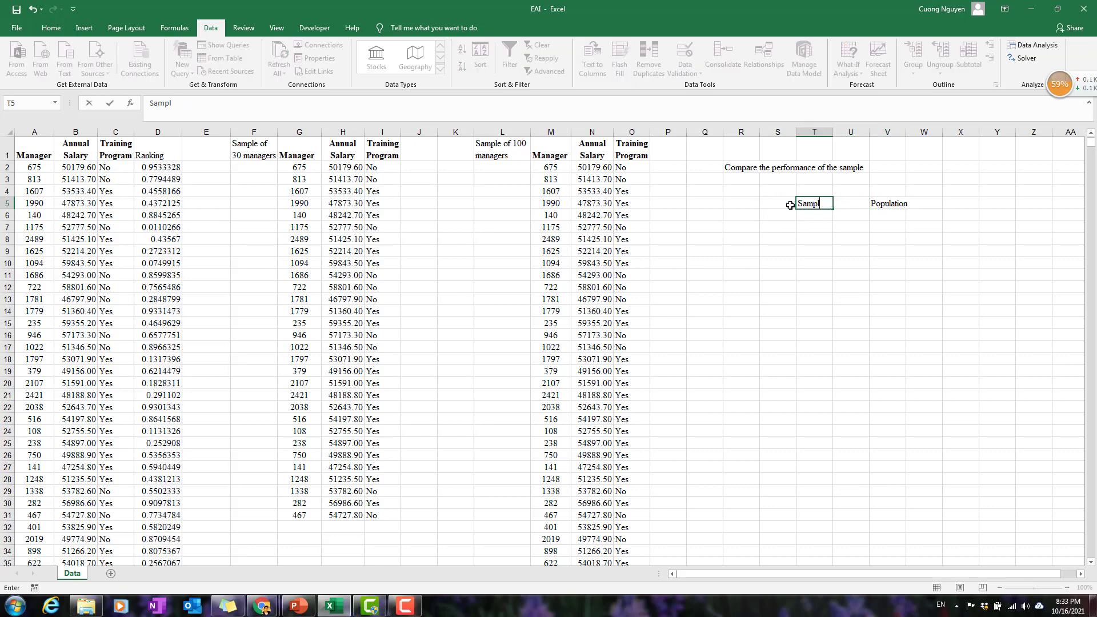
{"action": "type", "text": "e 30"}
{"action": "key", "text": "Tab"}
{"action": "type", "text": "S"}
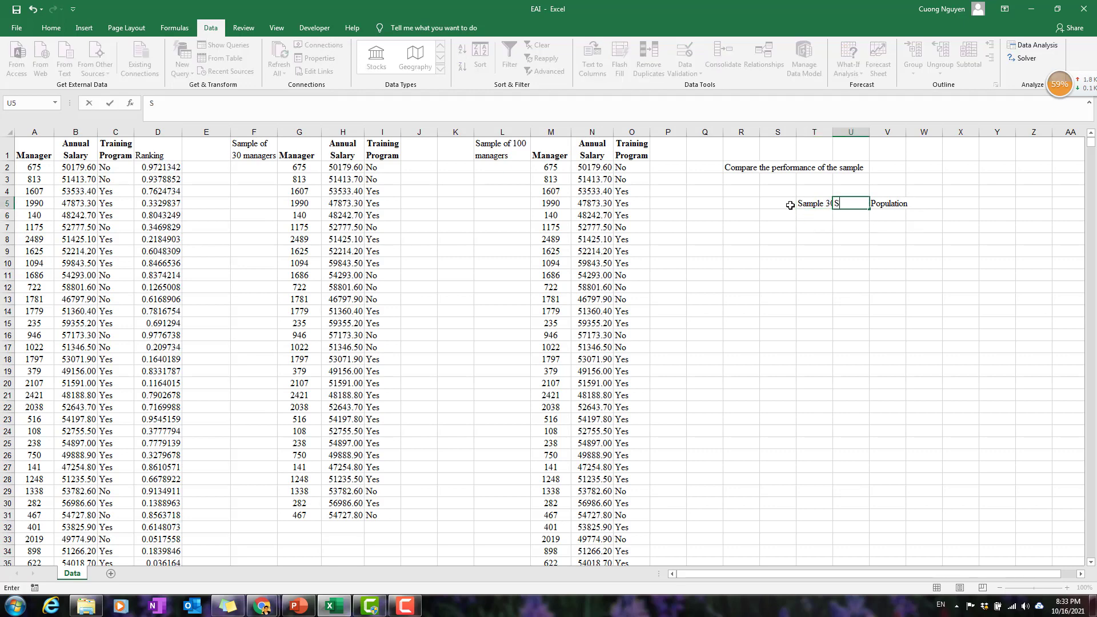
{"action": "type", "text": "ample 100"}
{"action": "key", "text": "Return"}
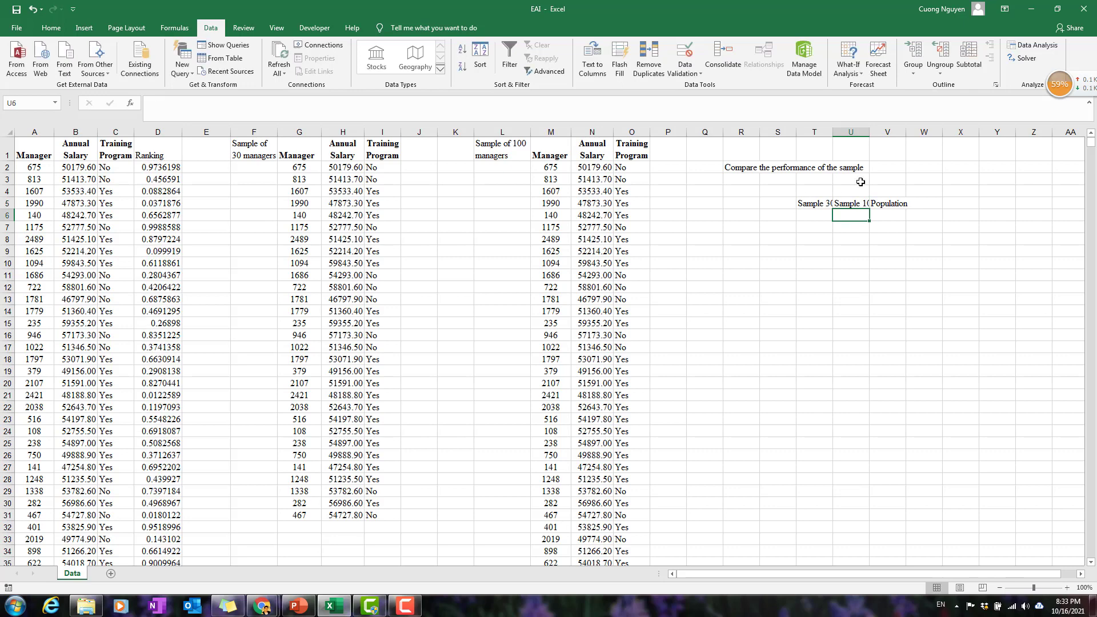
{"action": "left_click_drag", "start_coordinate": [835, 134], "coordinate": [935, 133]}
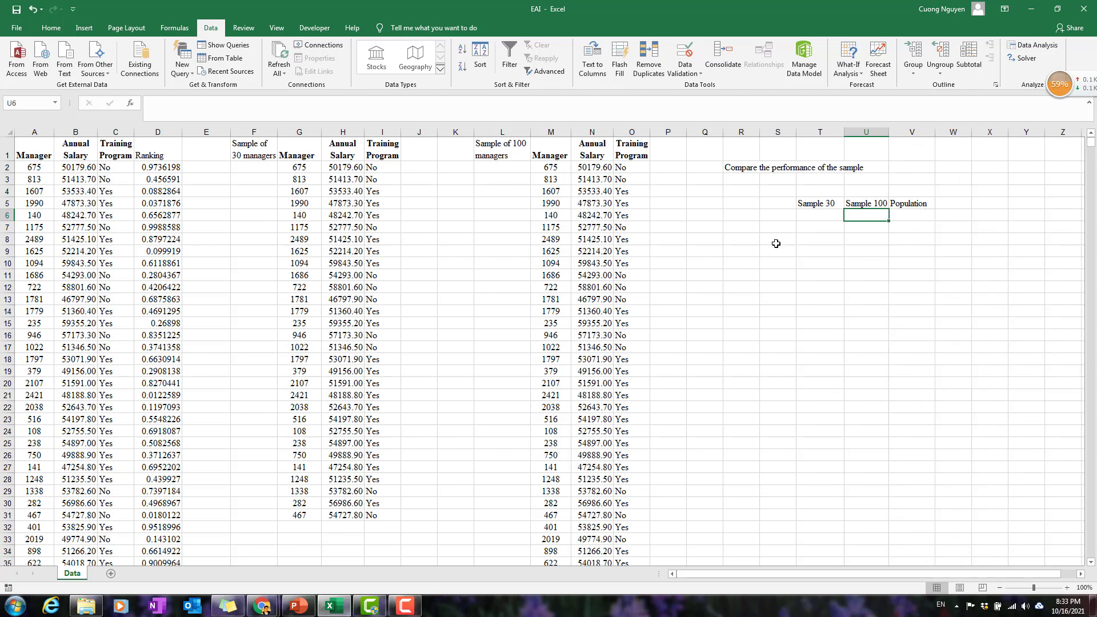
Enter the row labels Mean, Standard Deviation and Proportion of Completion in cells S6 to S8.
{"action": "left_click", "coordinate": [753, 216]}
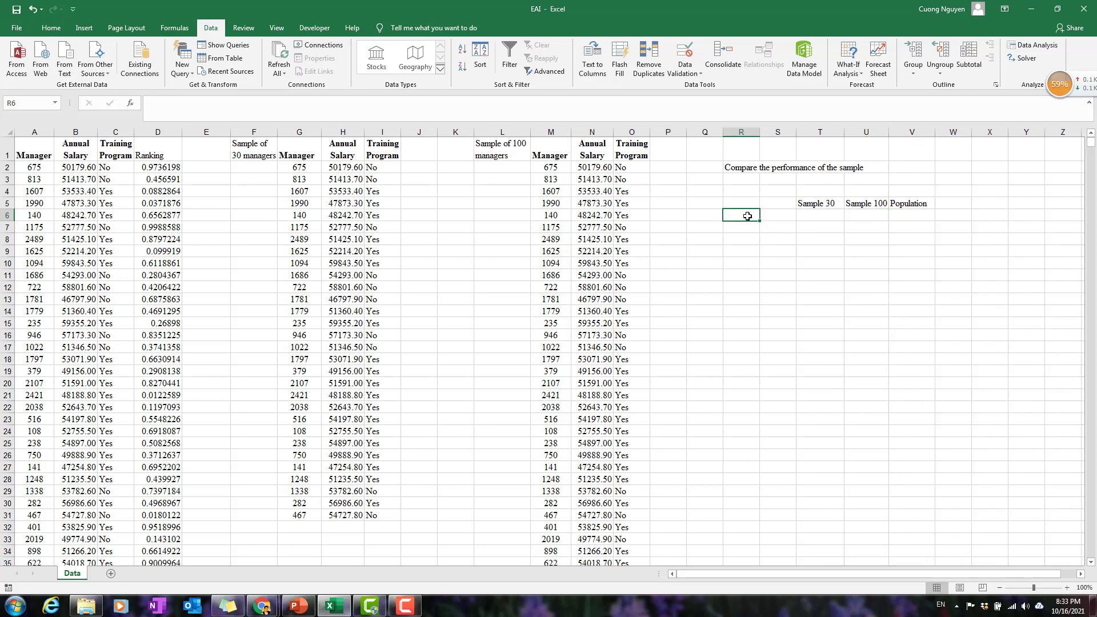
{"action": "left_click", "coordinate": [780, 216]}
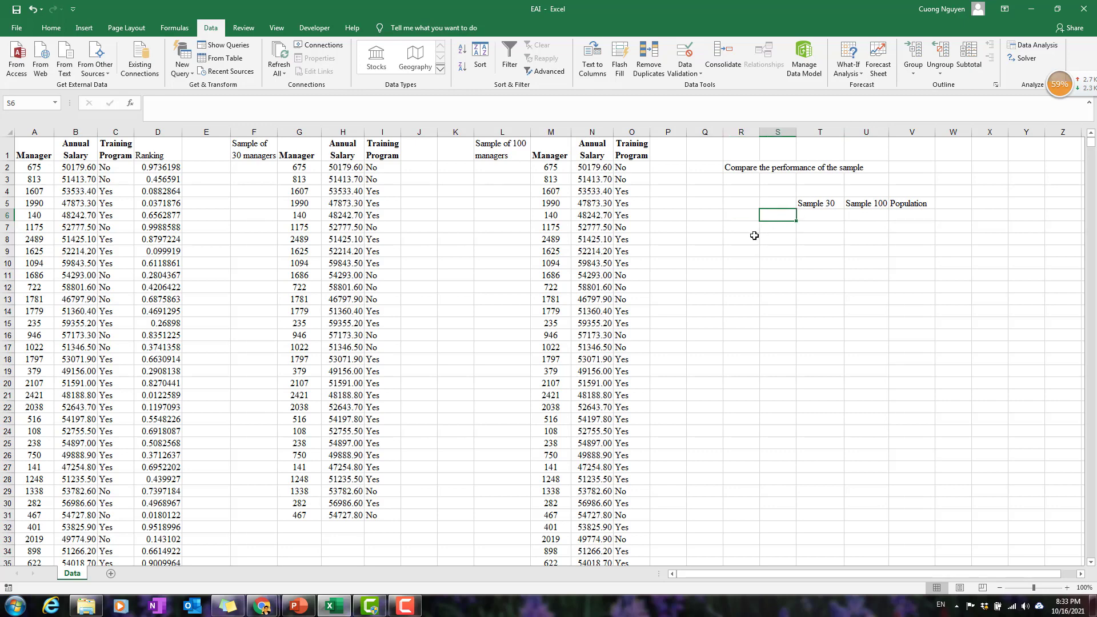
{"action": "type", "text": "Mean"}
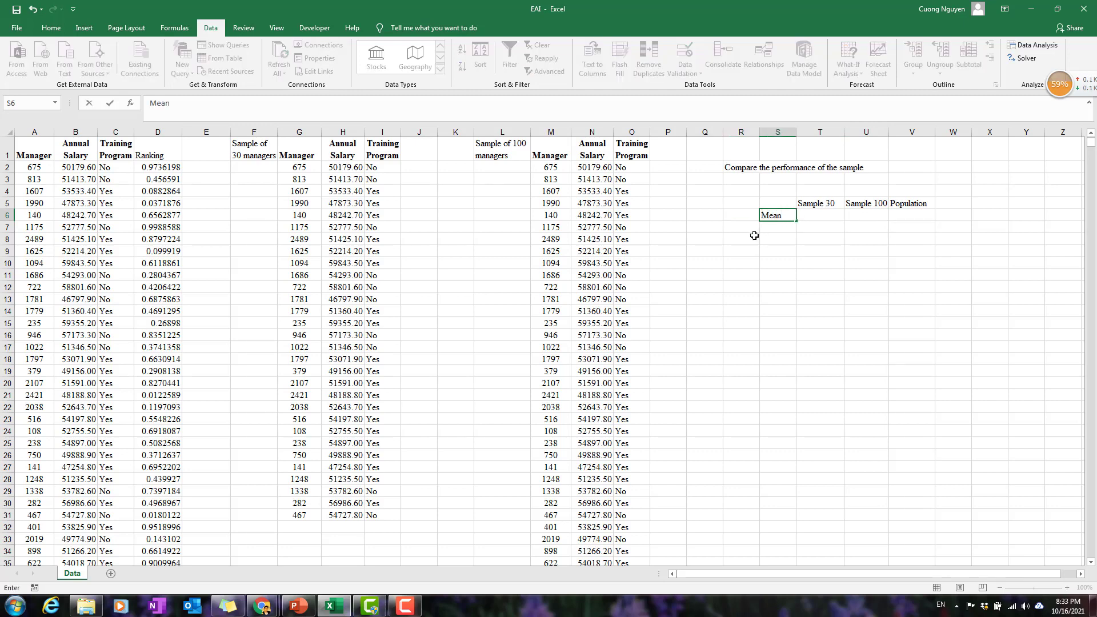
{"action": "key", "text": "Return"}
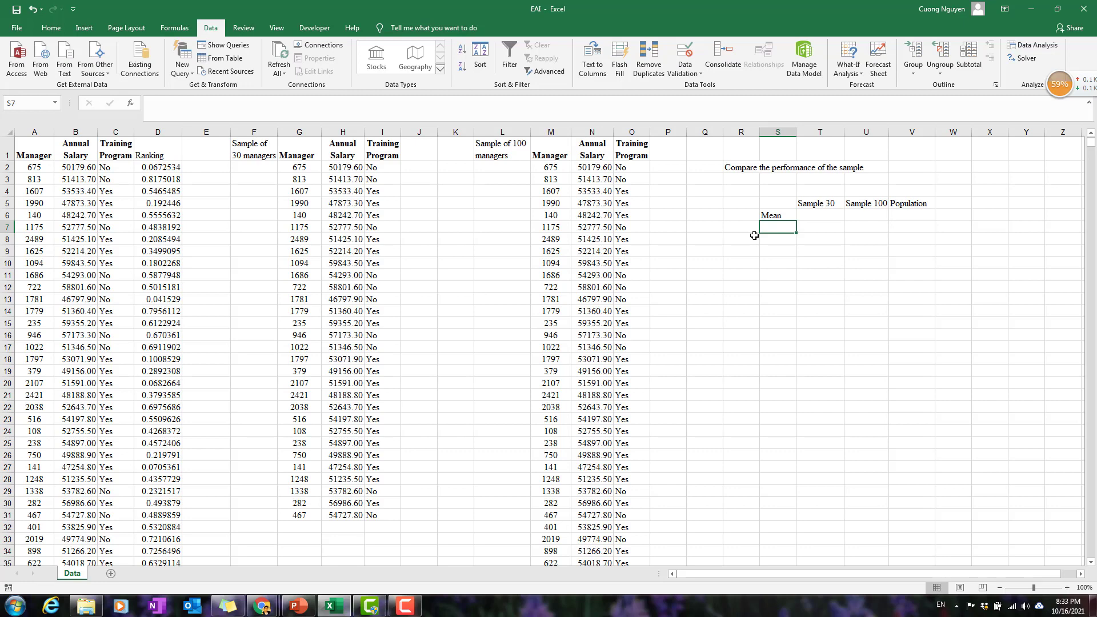
{"action": "type", "text": "S"}
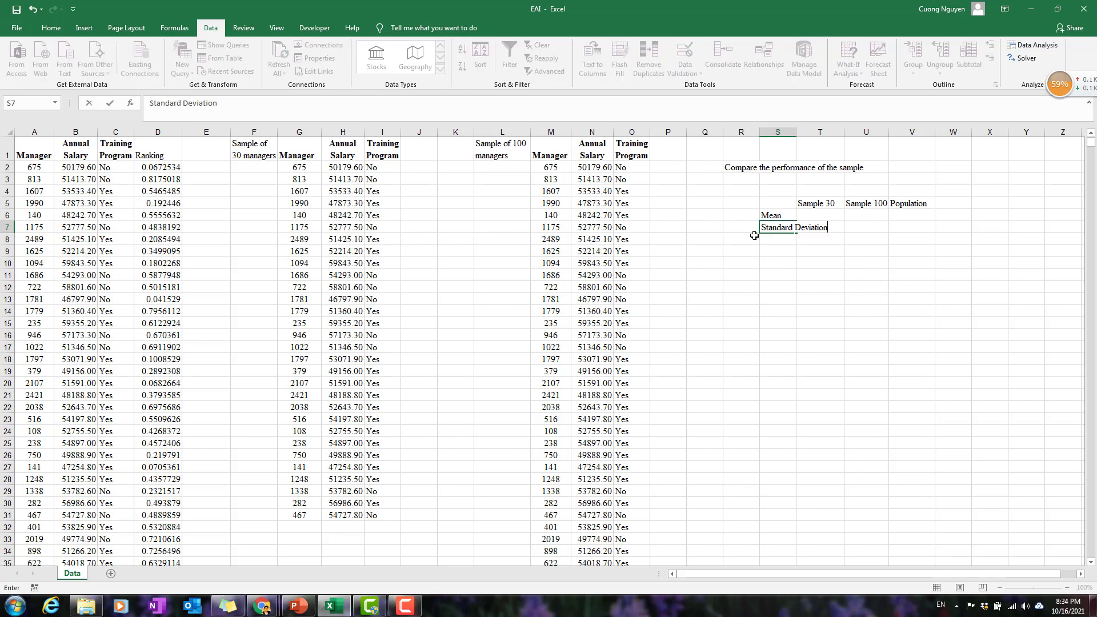
{"action": "type", "text": "tandard Deviation"}
{"action": "key", "text": "Return"}
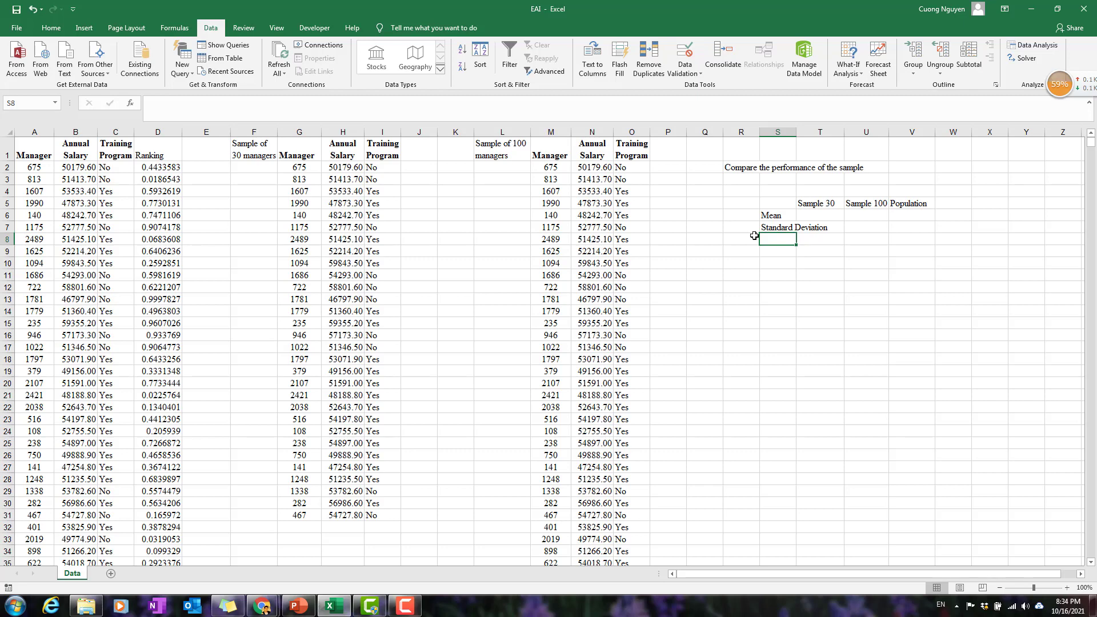
{"action": "type", "text": "Prop"}
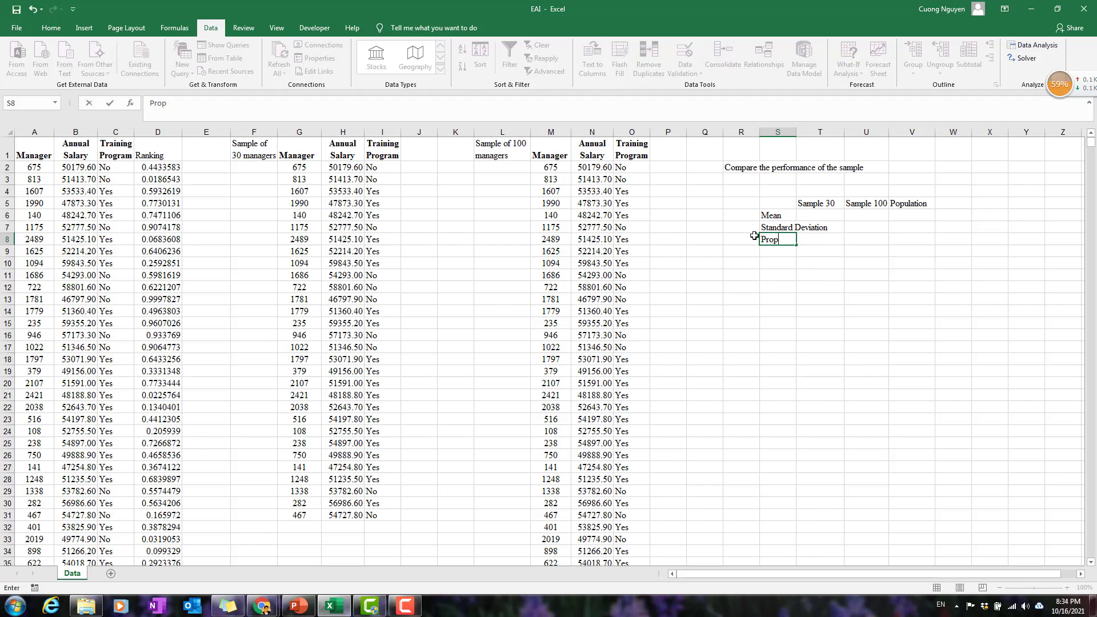
{"action": "type", "text": "ortion of Completion"}
{"action": "key", "text": "Return"}
{"action": "key", "text": "Return"}
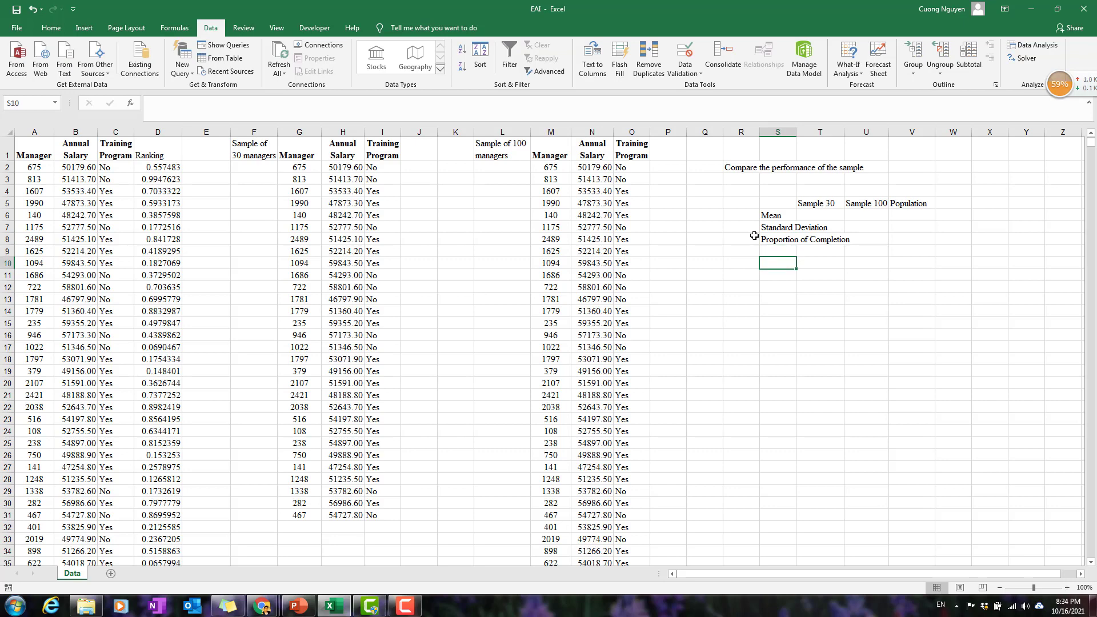
Add the row label Standard Error in S10 and widen column S to fit all the row labels.
{"action": "type", "text": "Standard Error"}
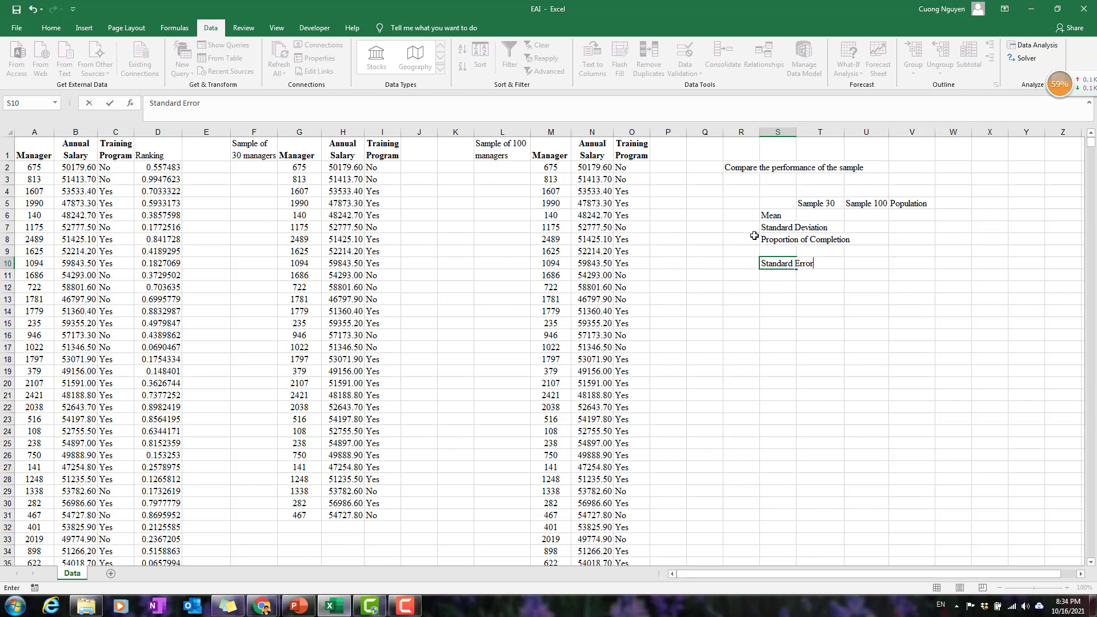
{"action": "key", "text": "Return"}
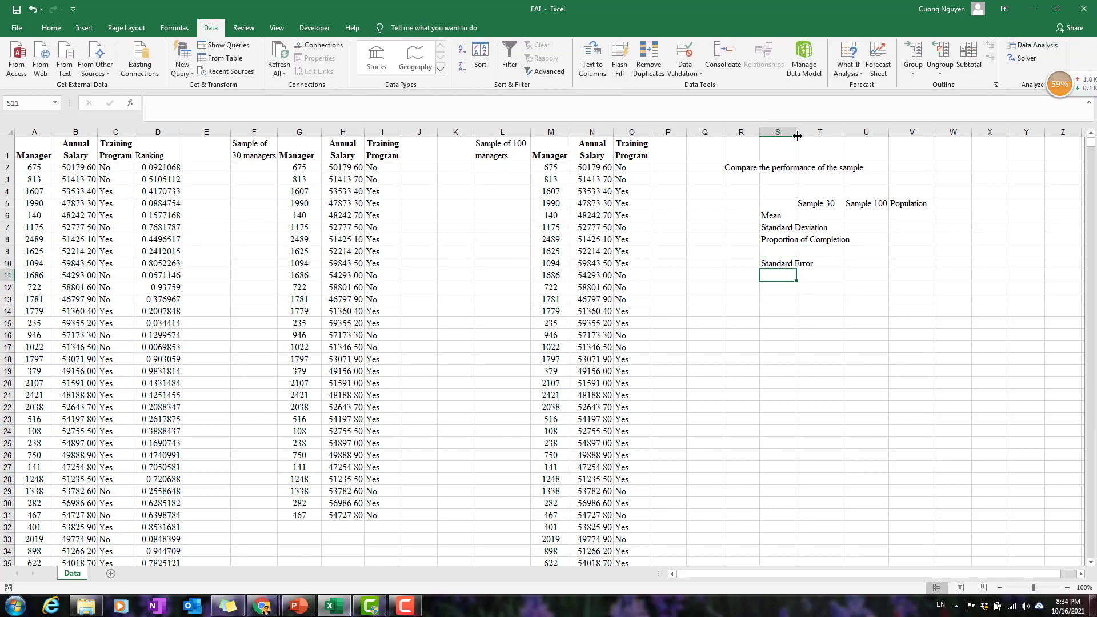
{"action": "left_click_drag", "start_coordinate": [797, 135], "coordinate": [853, 137]}
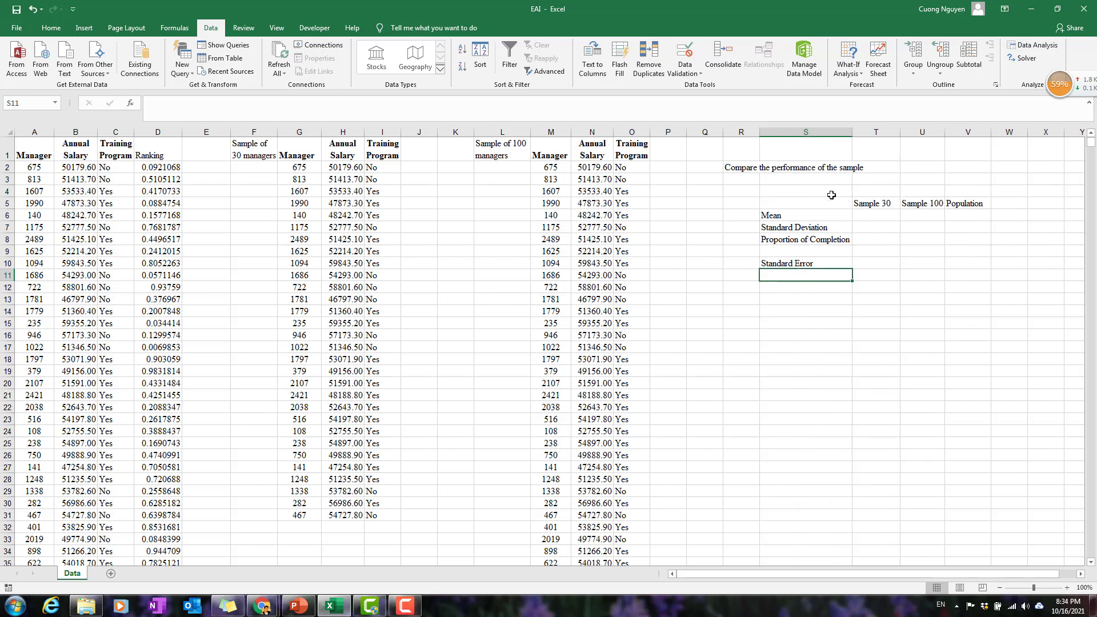
Set the font colour of the Population column cells V5:V8 to red.
{"action": "left_click", "coordinate": [893, 218]}
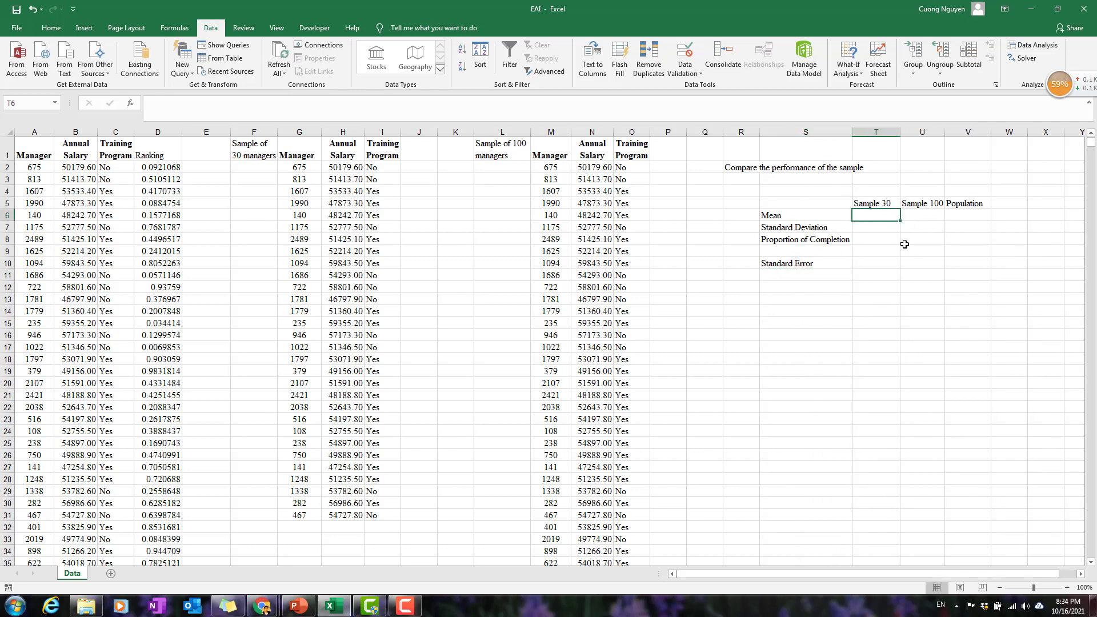
{"action": "left_click", "coordinate": [968, 215]}
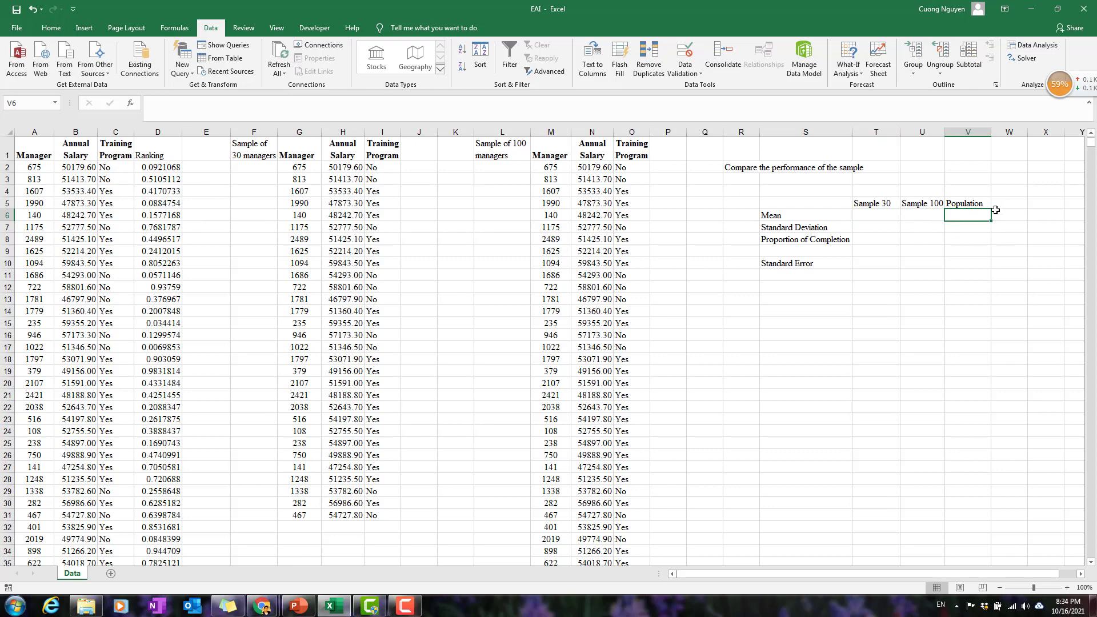
{"action": "left_click_drag", "start_coordinate": [978, 204], "coordinate": [979, 239]}
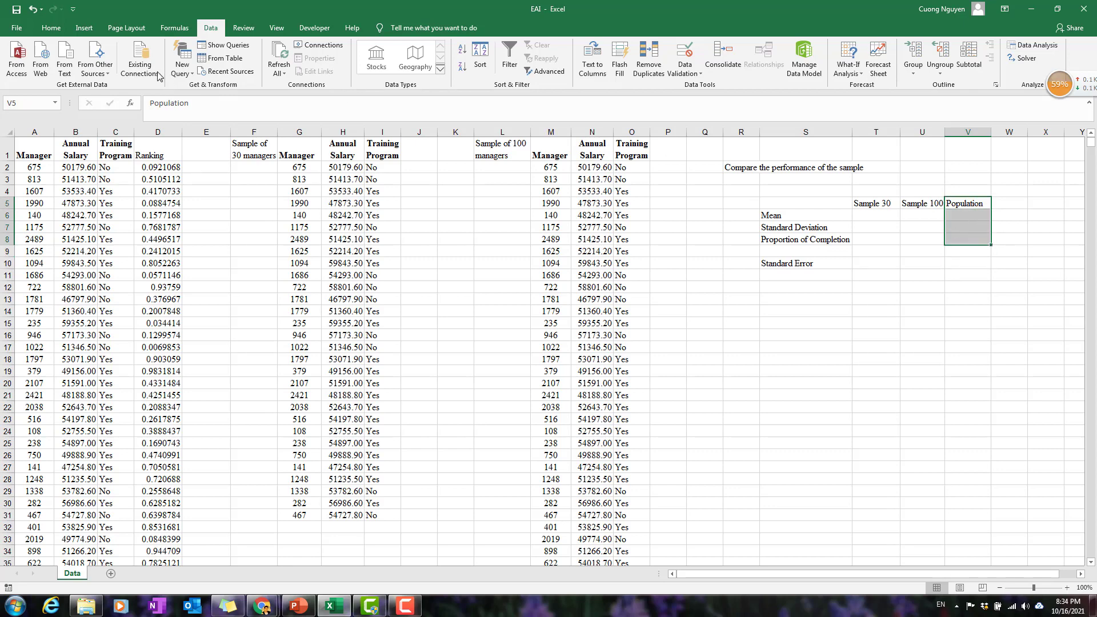
{"action": "left_click", "coordinate": [51, 27]}
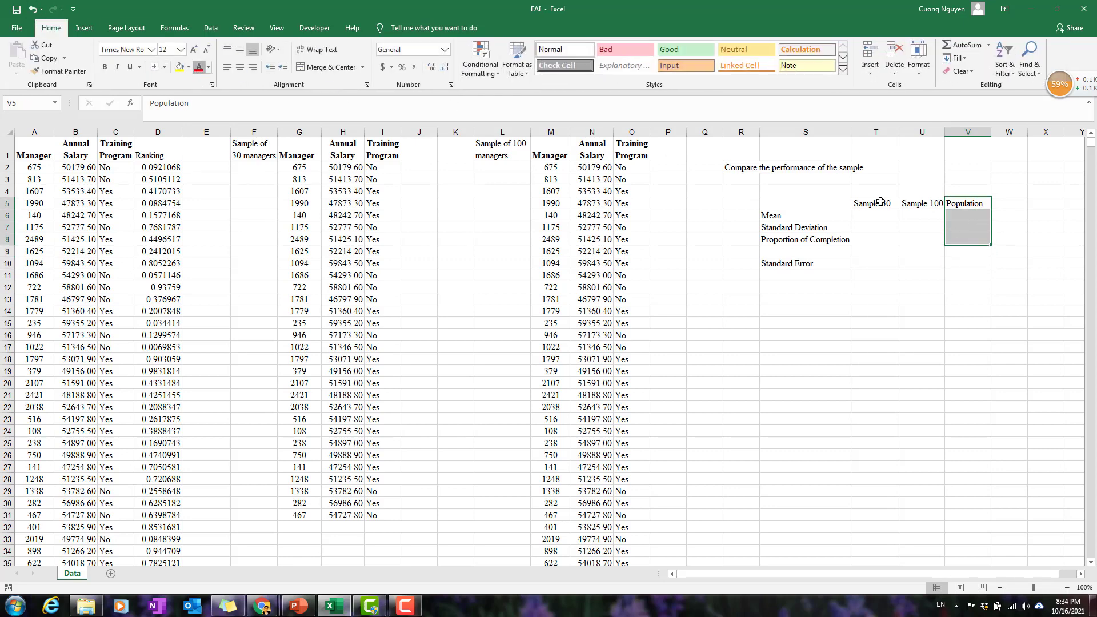
{"action": "left_click", "coordinate": [1017, 285]}
Calculate the population's mean annual salary in V6 with =AVERAGE(B2:B2501).
{"action": "left_click", "coordinate": [955, 214]}
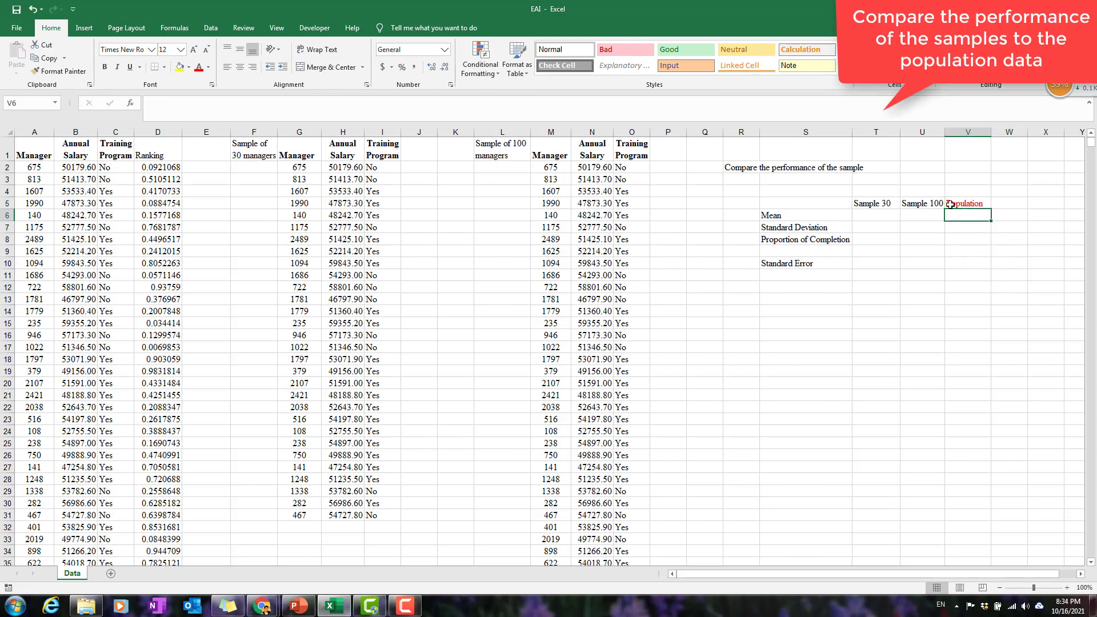
{"action": "type", "text": "="}
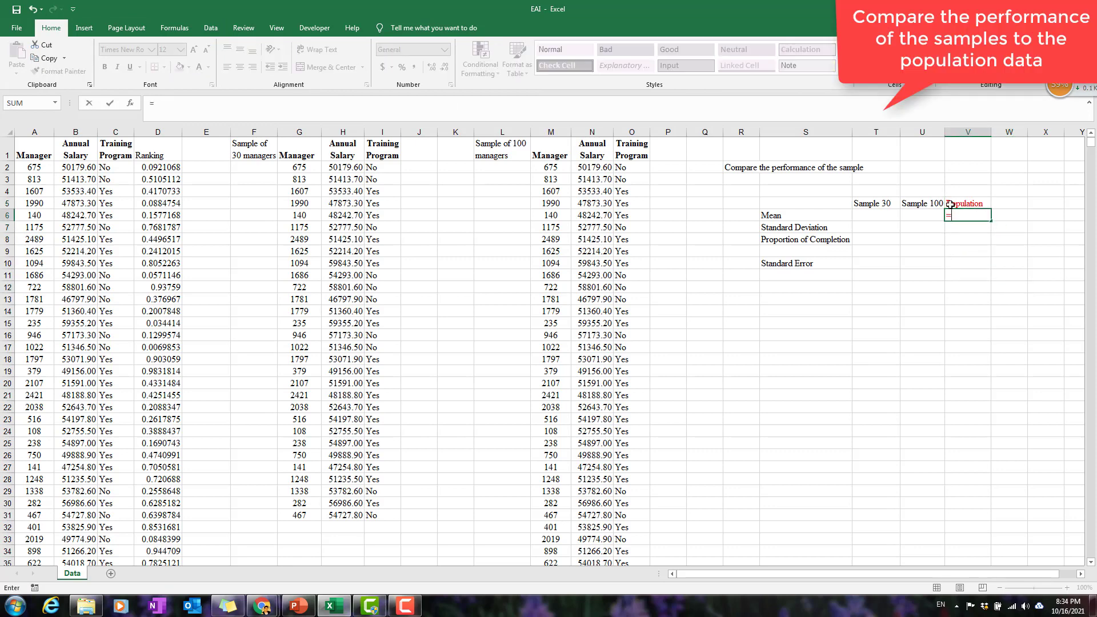
{"action": "type", "text": "average"}
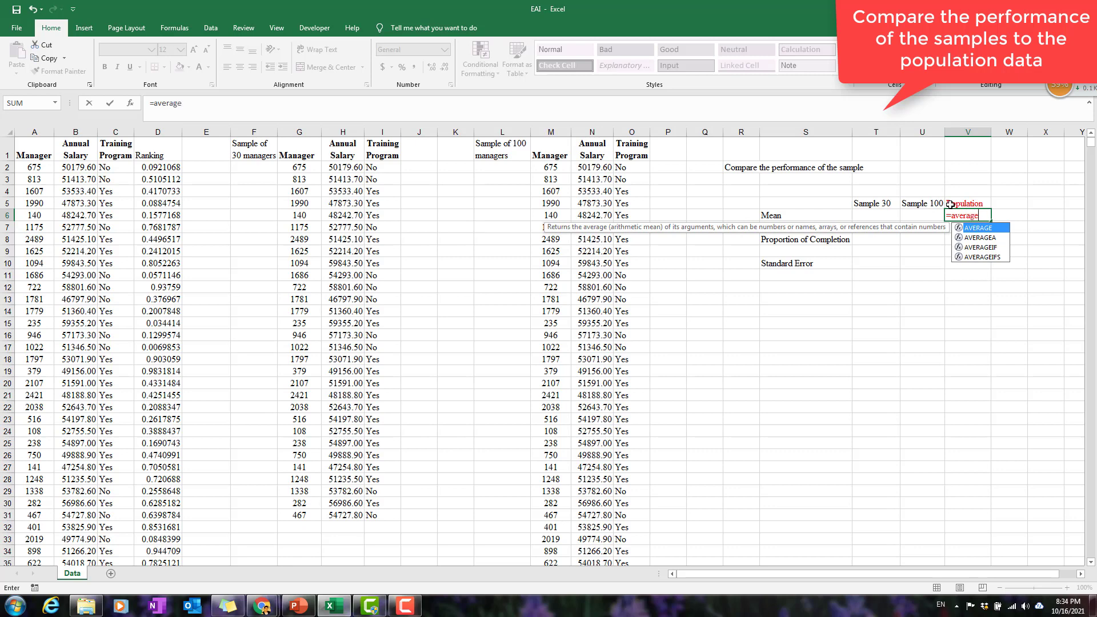
{"action": "type", "text": "("}
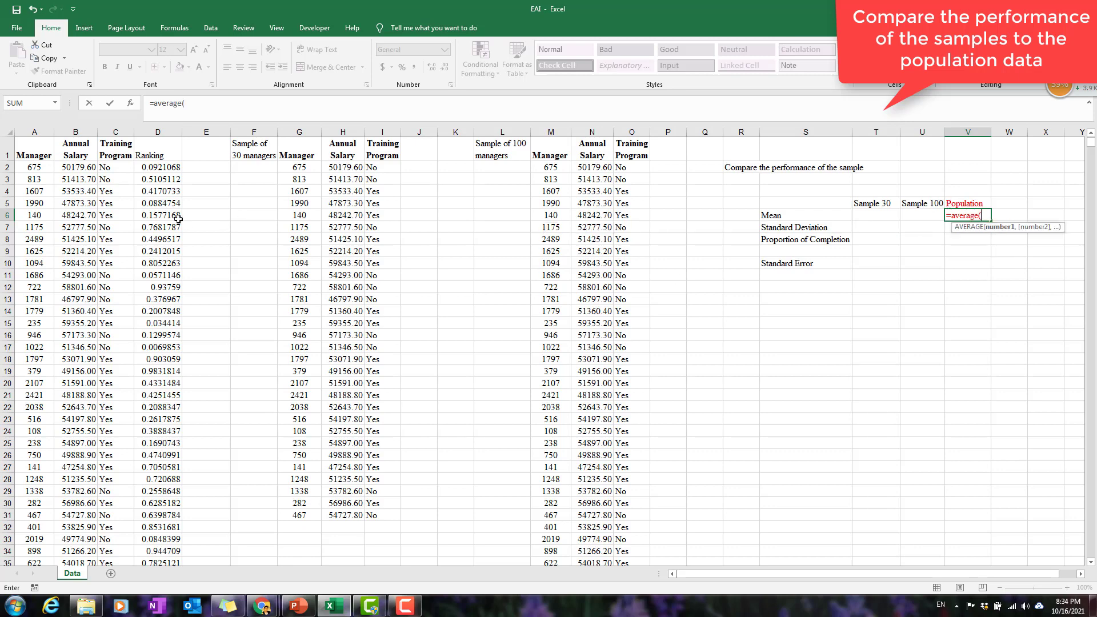
{"action": "left_click", "coordinate": [82, 167]}
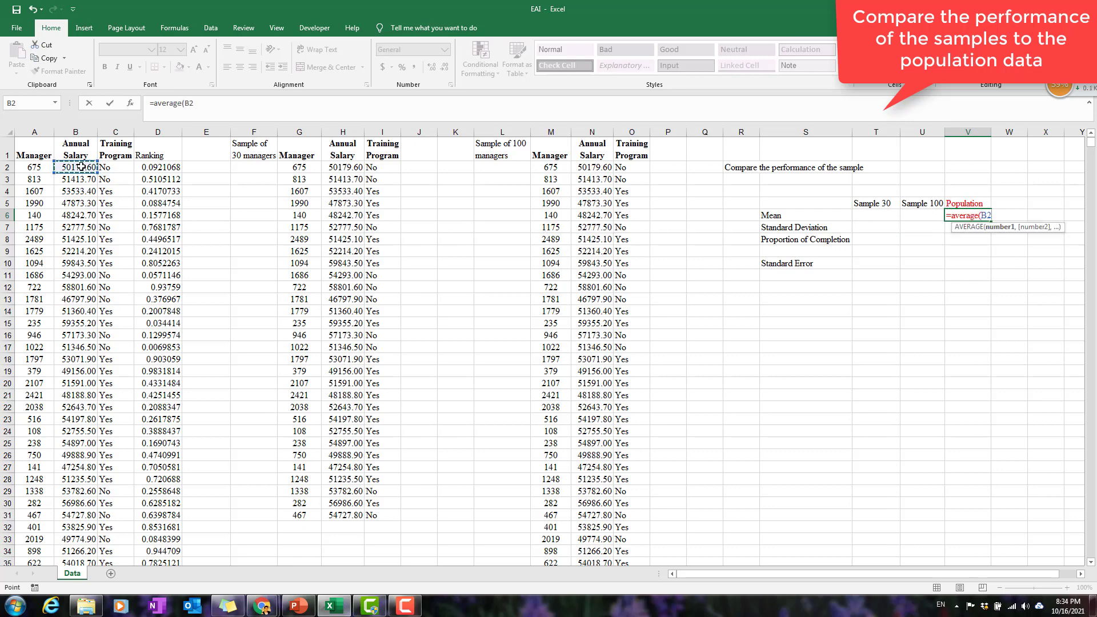
{"action": "key", "text": "ctrl+shift+Down"}
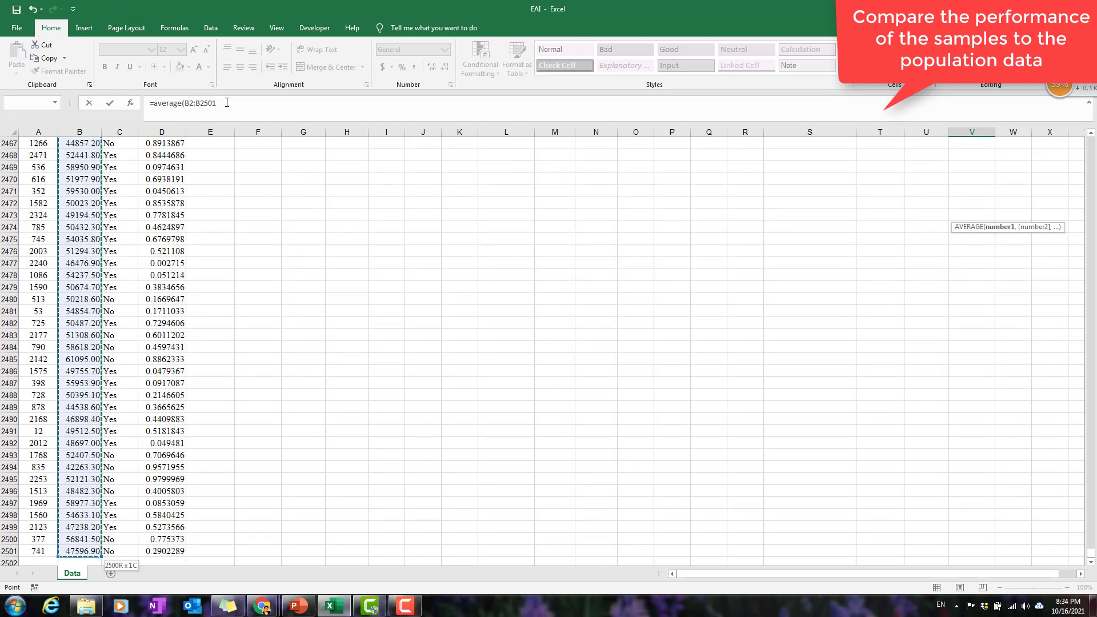
{"action": "type", "text": ")"}
{"action": "key", "text": "Return"}
{"action": "scroll", "coordinate": [643, 296], "scroll_direction": "up", "scroll_amount": 2}
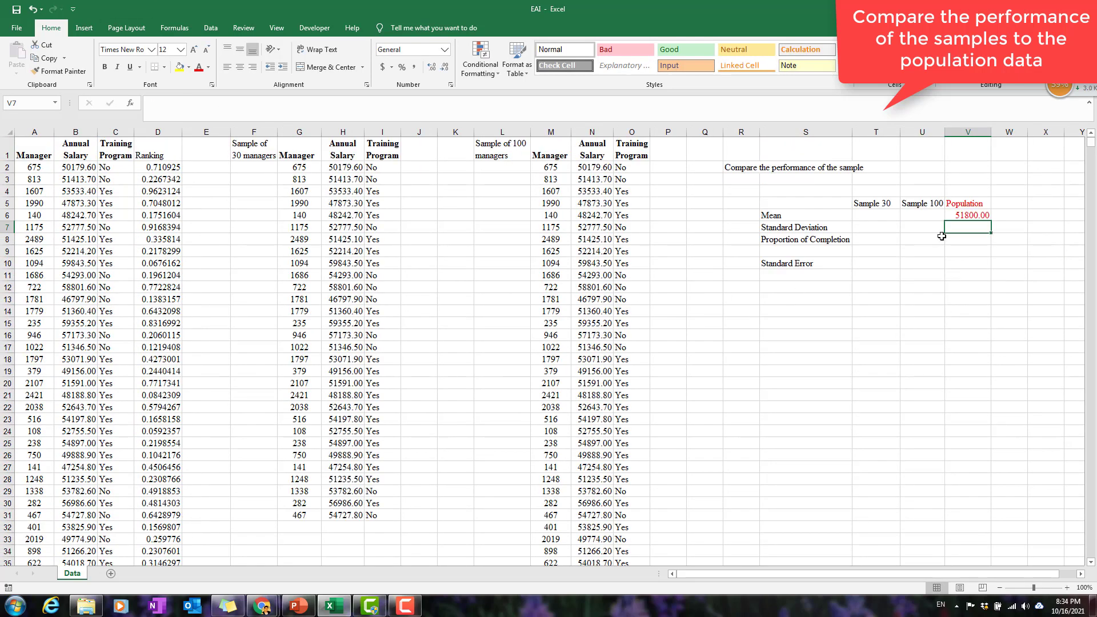
{"action": "left_click", "coordinate": [969, 218]}
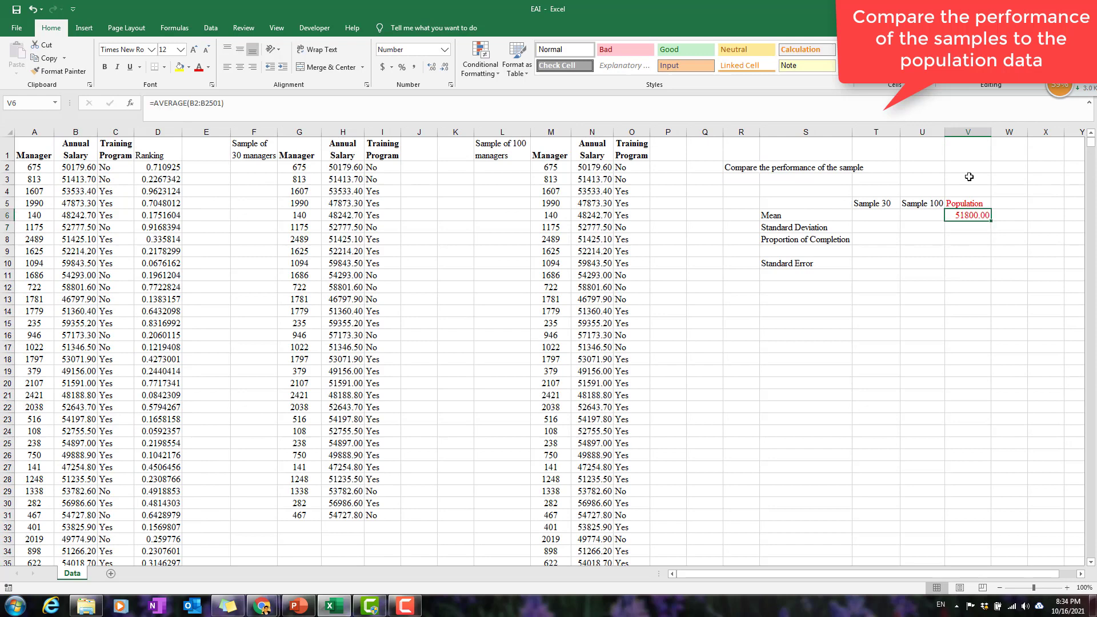
Format the population mean in V6 with a thousands separator and no decimals.
{"action": "left_click", "coordinate": [445, 70]}
{"action": "left_click", "coordinate": [445, 70]}
{"action": "left_click", "coordinate": [414, 67]}
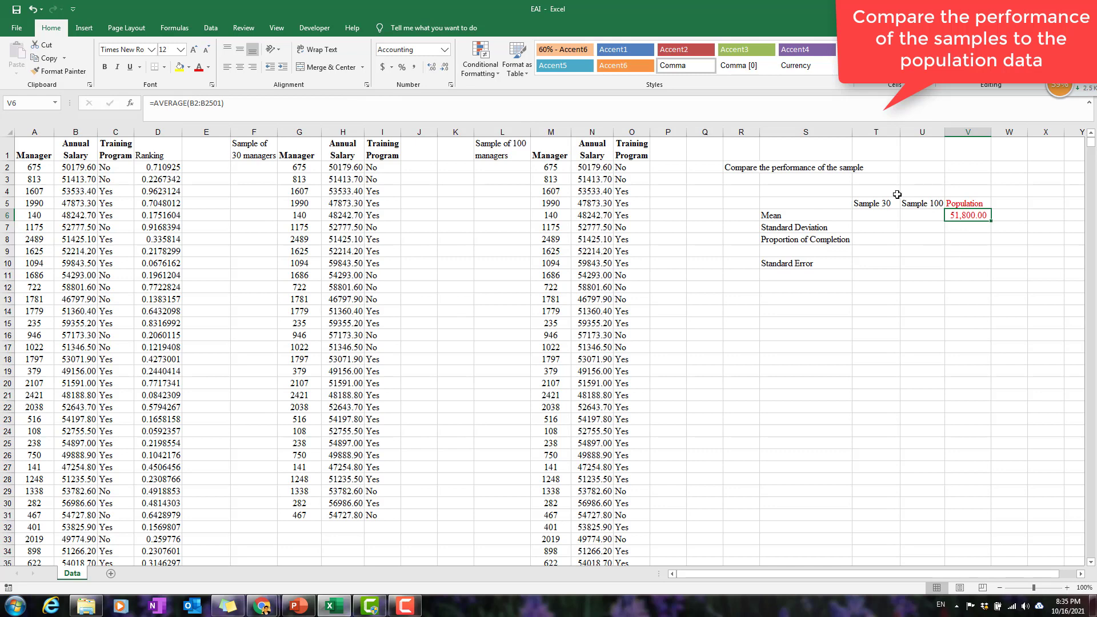
{"action": "left_click", "coordinate": [445, 68]}
{"action": "left_click", "coordinate": [444, 69]}
{"action": "left_click", "coordinate": [1018, 288]}
{"action": "left_click", "coordinate": [967, 215]}
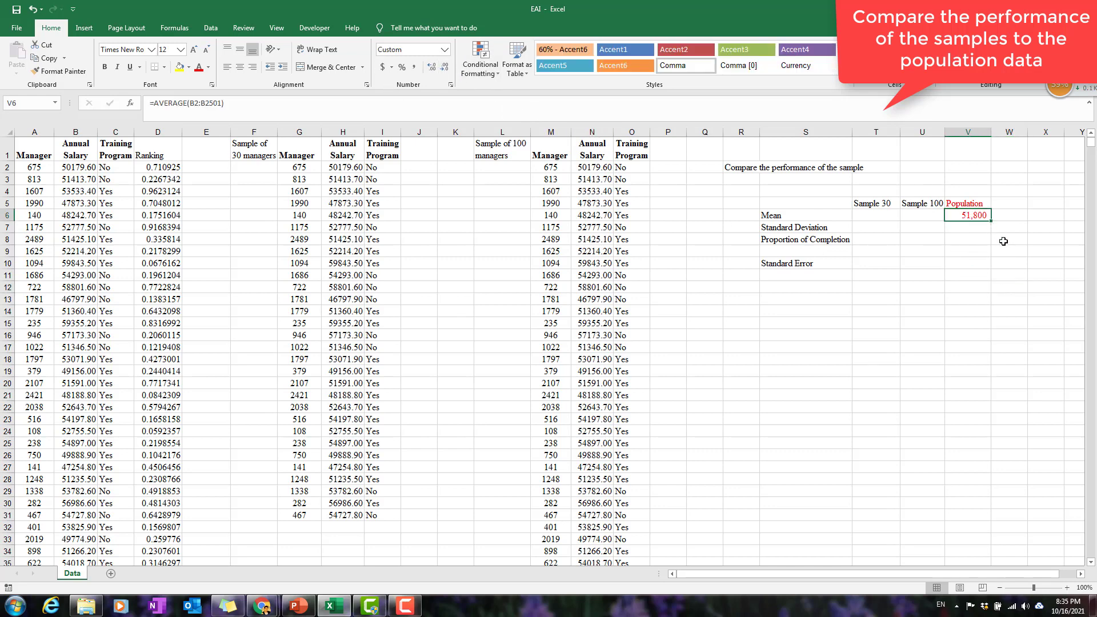
{"action": "left_click", "coordinate": [975, 202]}
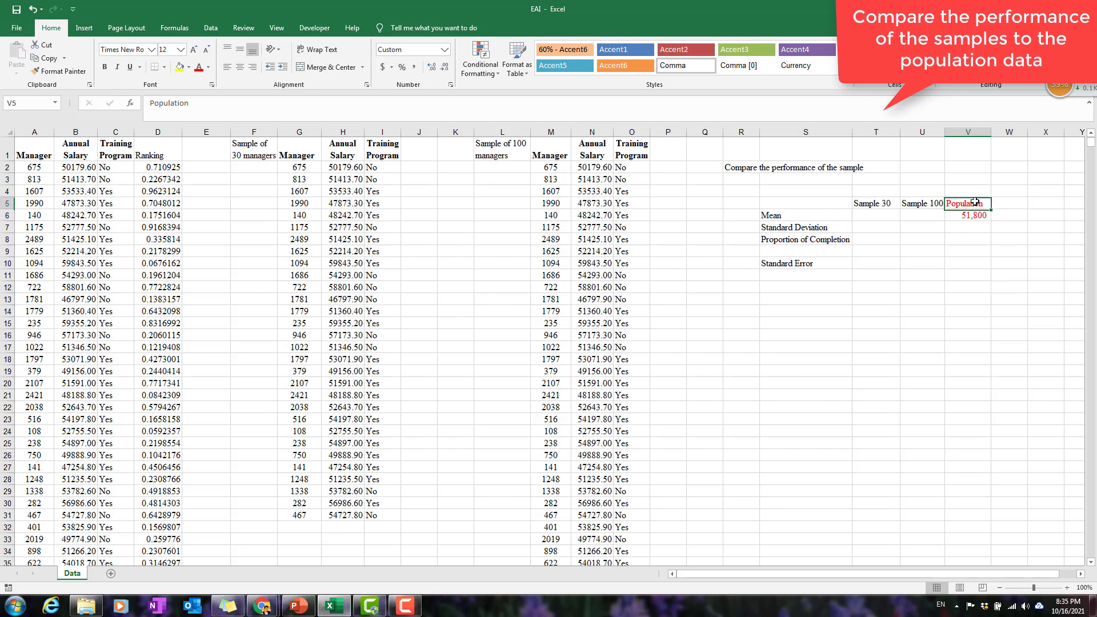
Add the note "<- Mean salary from the population" in W6 beside the population mean.
{"action": "left_click", "coordinate": [1006, 215]}
{"action": "type", "text": "<- Mean salary from t"}
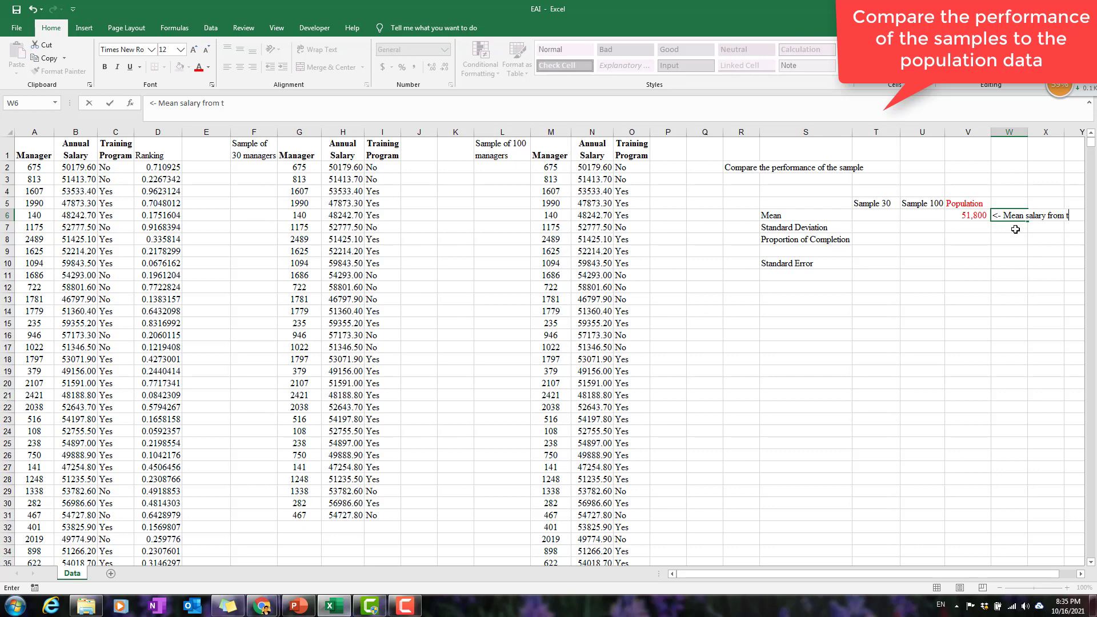
{"action": "type", "text": "he population"}
{"action": "key", "text": "Return"}
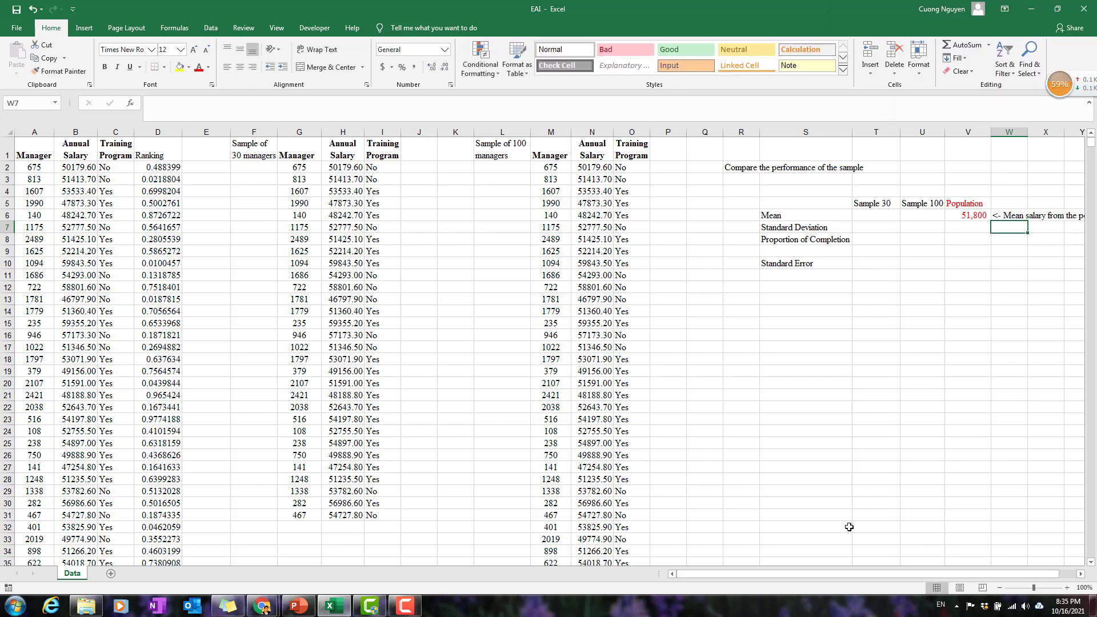
{"action": "left_click_drag", "start_coordinate": [885, 573], "coordinate": [904, 573]}
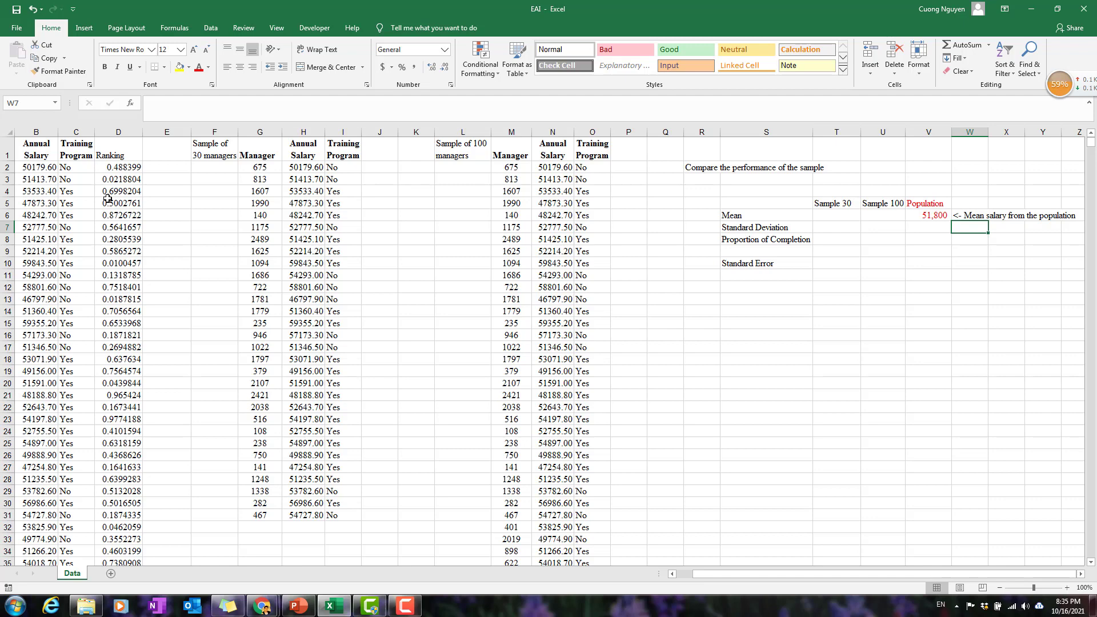
Narrow column T slightly and calculate the 30-manager sample's mean annual salary in T6 with =AVERAGE(H2:H31).
{"action": "left_click", "coordinate": [833, 215]}
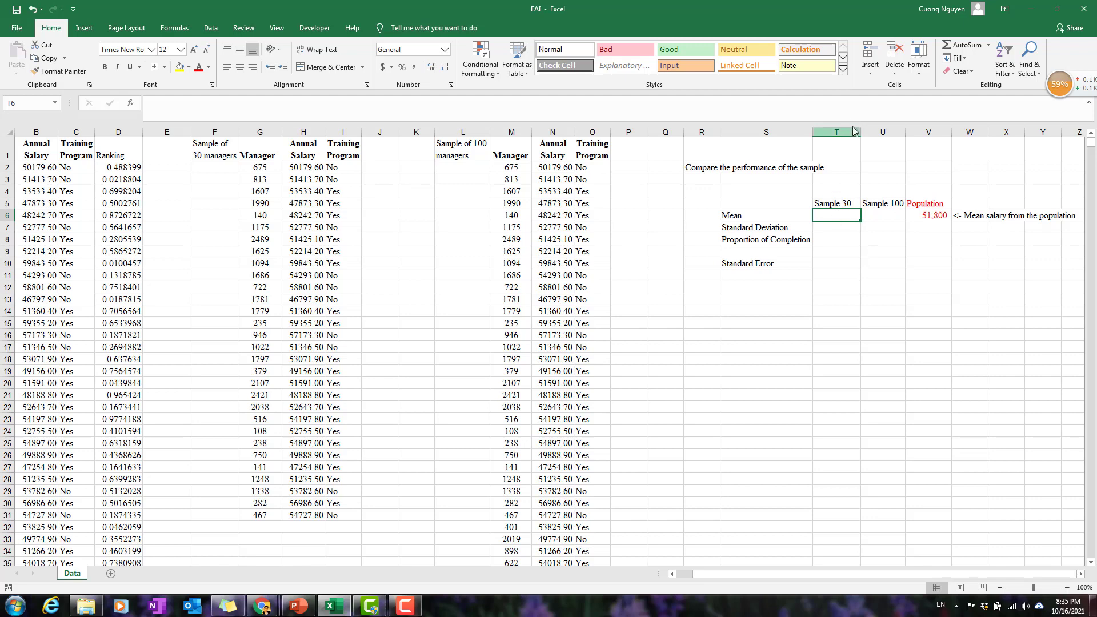
{"action": "left_click_drag", "start_coordinate": [860, 132], "coordinate": [856, 132]}
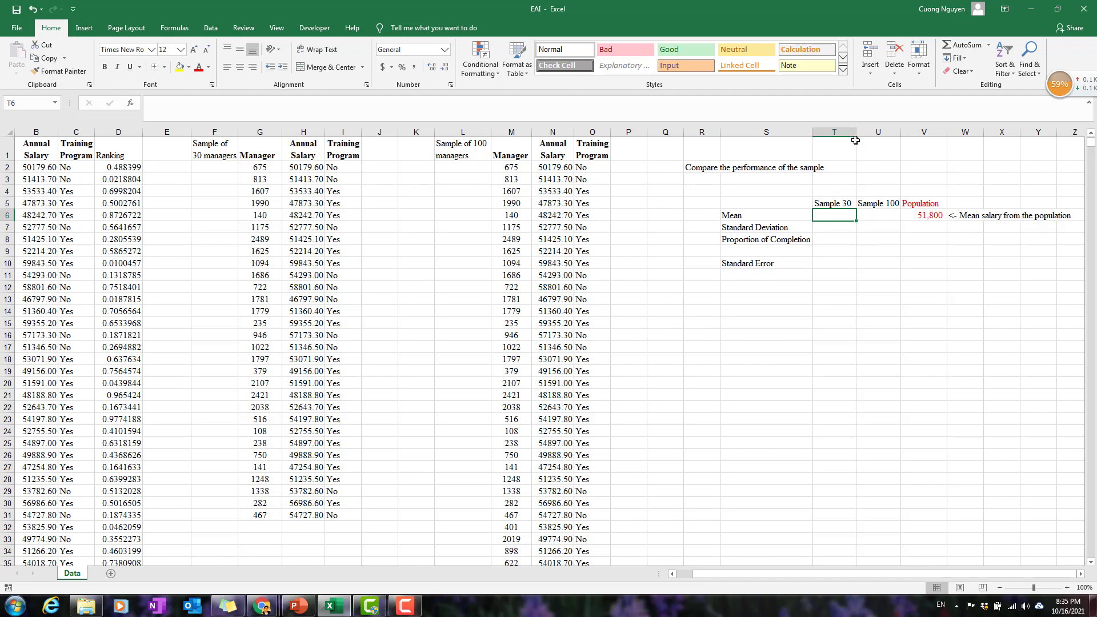
{"action": "left_click", "coordinate": [852, 204]}
{"action": "left_click", "coordinate": [849, 216]}
{"action": "type", "text": "="}
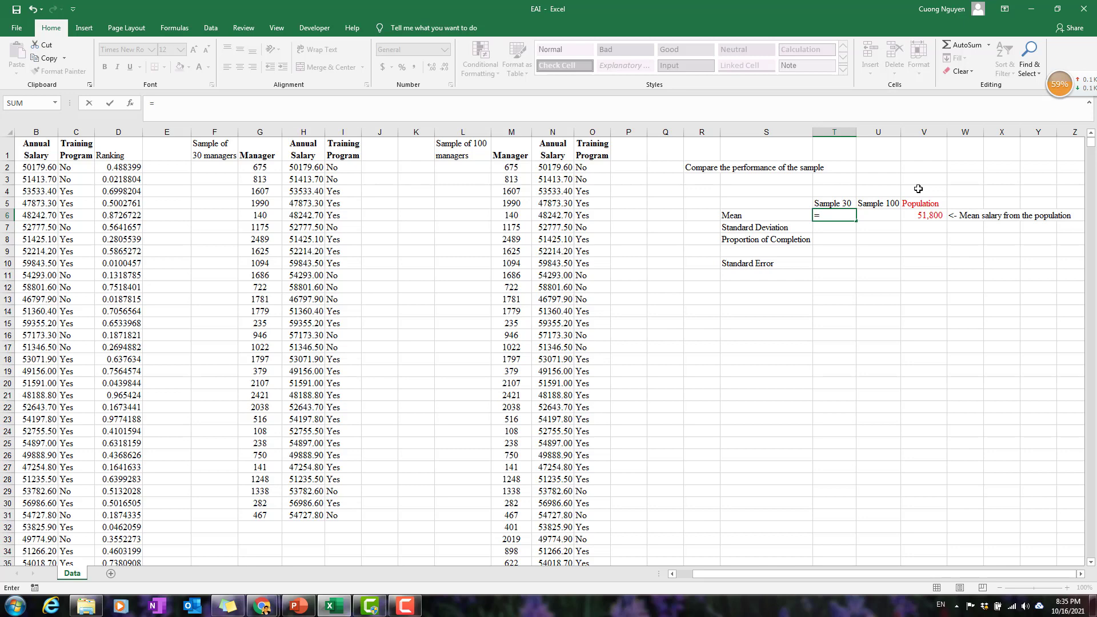
{"action": "type", "text": "avera"}
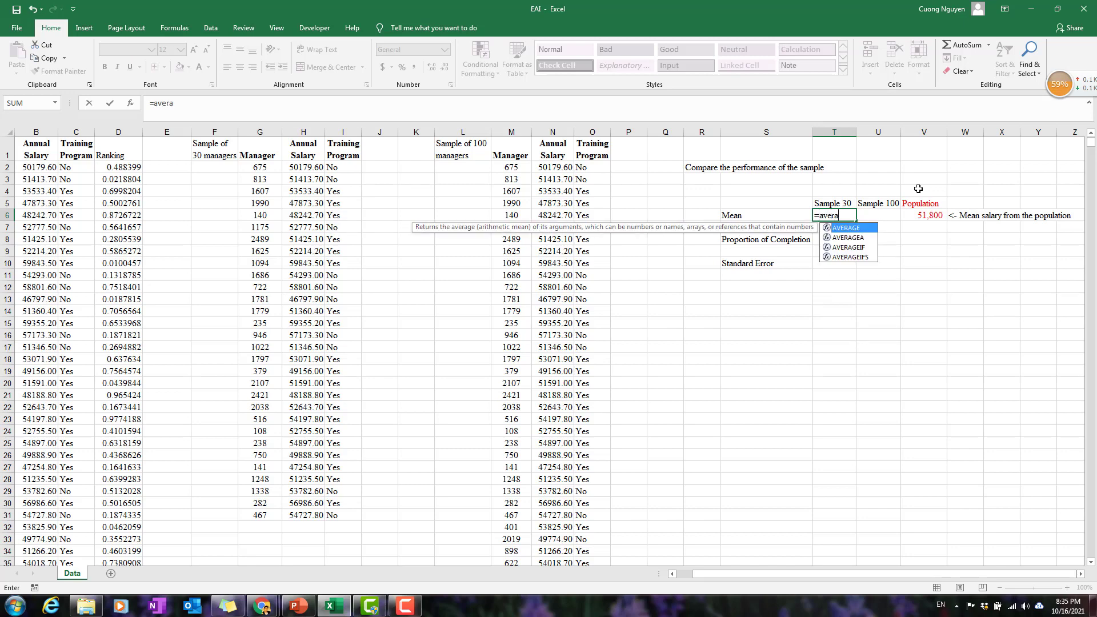
{"action": "type", "text": "ge("}
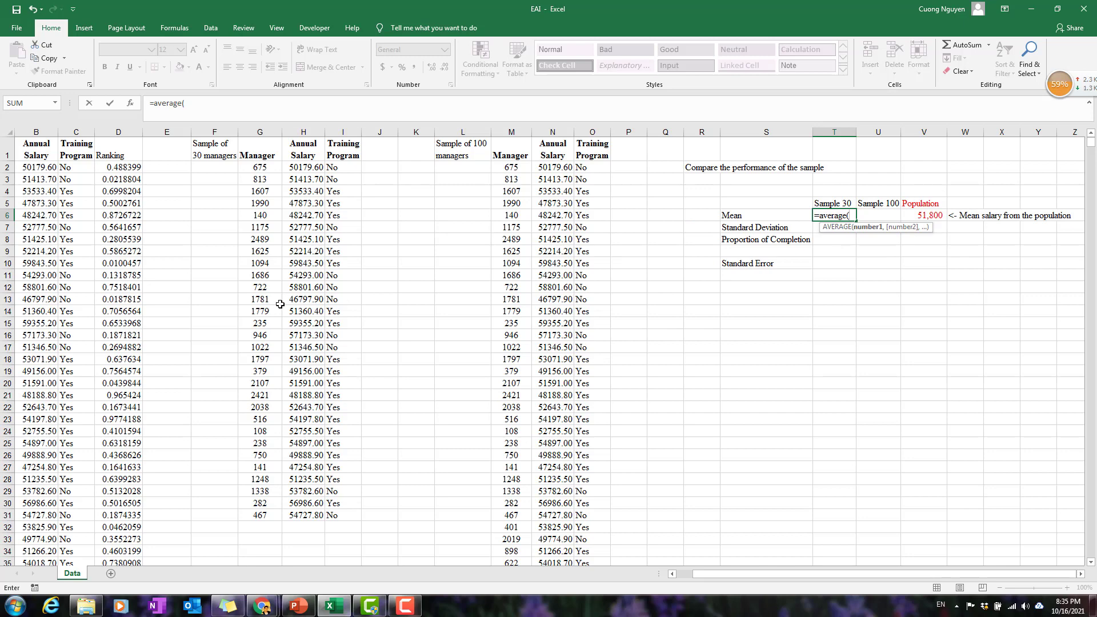
{"action": "left_click_drag", "start_coordinate": [309, 167], "coordinate": [307, 514]}
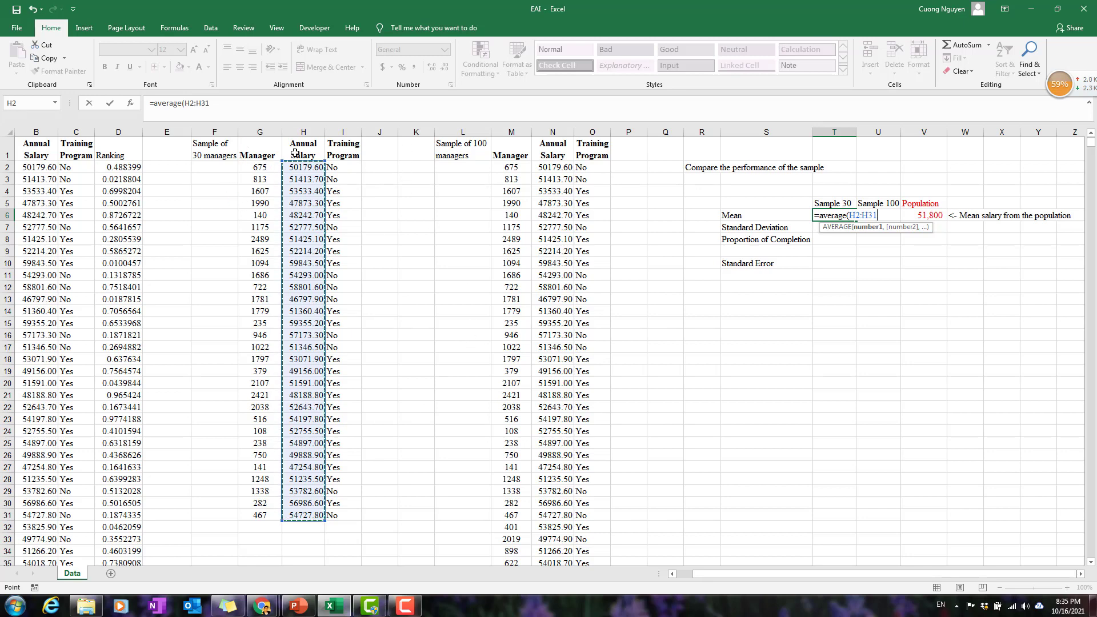
{"action": "type", "text": ")"}
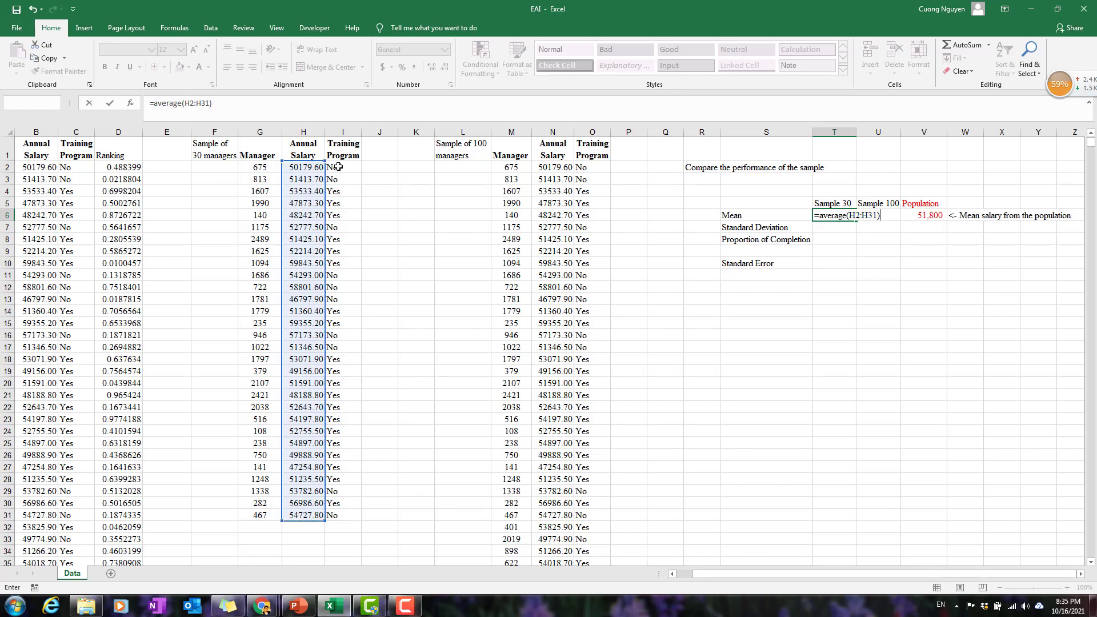
{"action": "key", "text": "Return"}
Format the Sample 30 mean in T6 with a thousands separator and no decimals.
{"action": "left_click", "coordinate": [846, 216]}
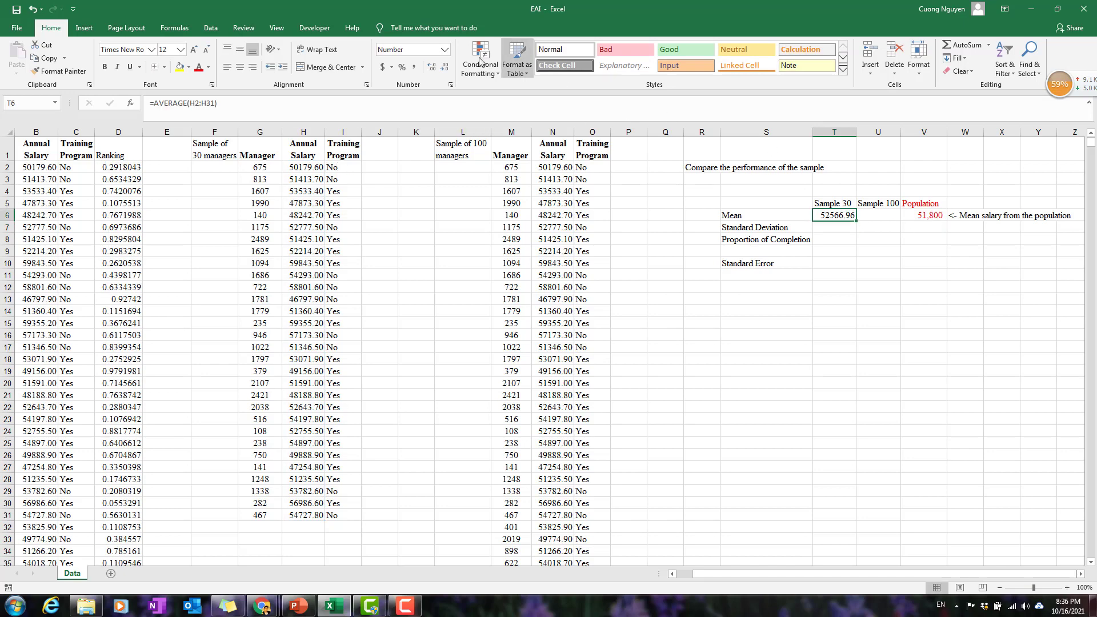
{"action": "left_click", "coordinate": [413, 67]}
{"action": "left_click", "coordinate": [444, 68]}
{"action": "left_click", "coordinate": [444, 68]}
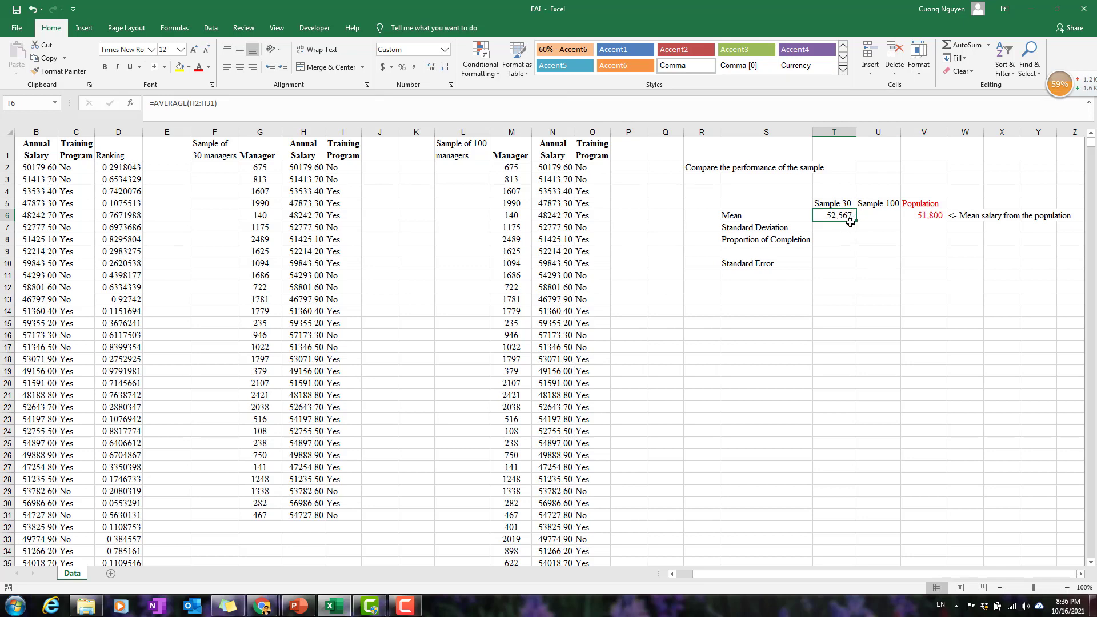
{"action": "left_click", "coordinate": [883, 189]}
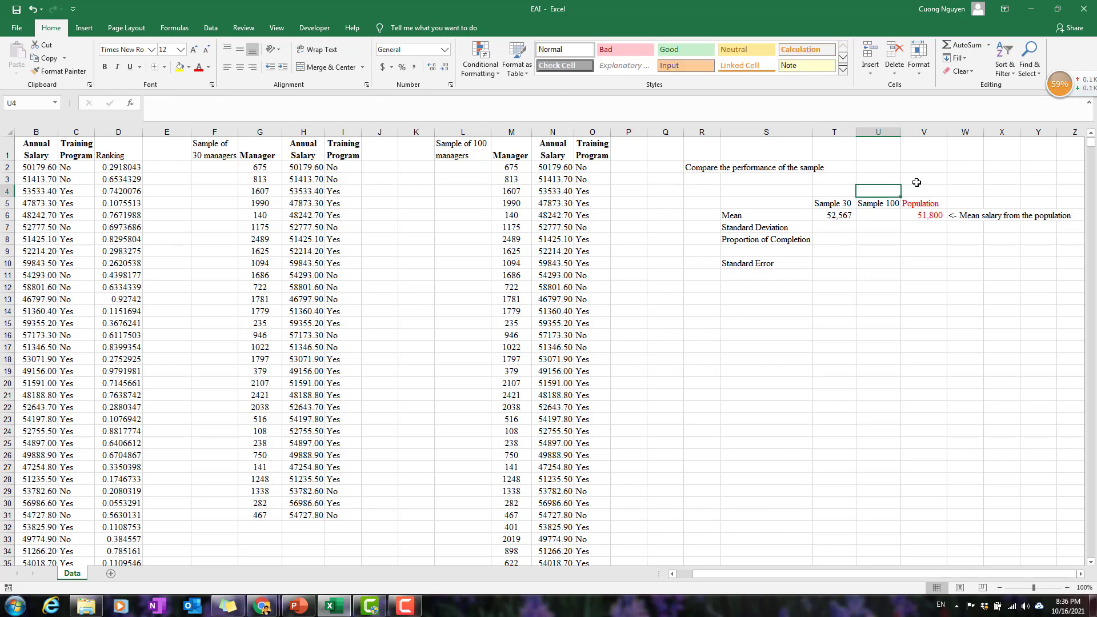
{"action": "type", "text": "="}
{"action": "key", "text": "Down"}
{"action": "key", "text": "Down"}
{"action": "key", "text": "Up"}
{"action": "key", "text": "Up"}
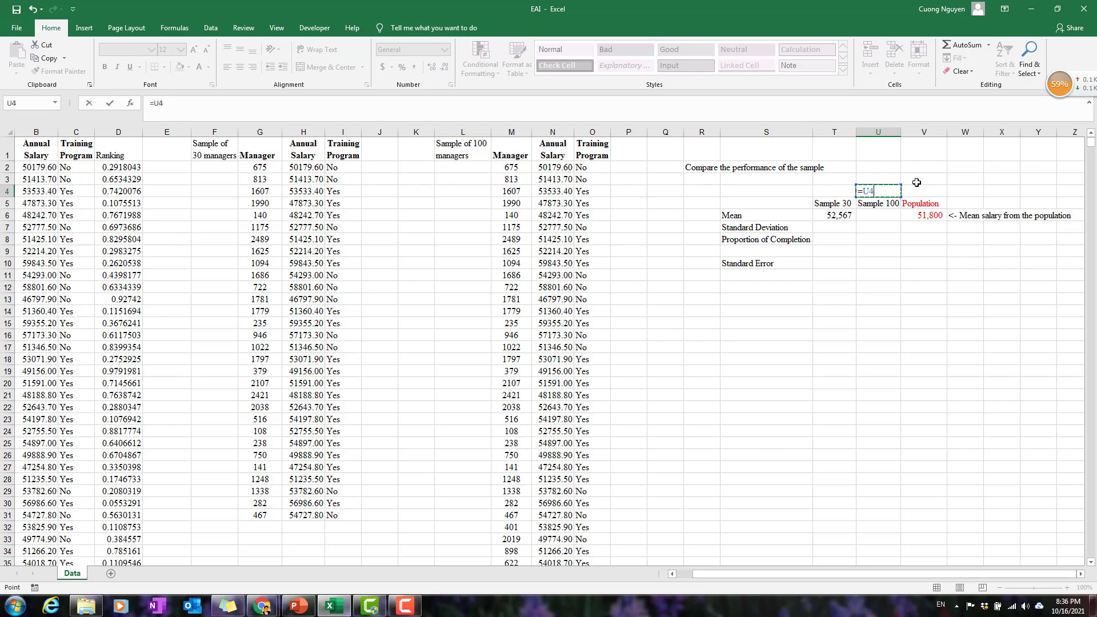
{"action": "key", "text": "BackSpace"}
{"action": "key", "text": "BackSpace"}
{"action": "key", "text": "BackSpace"}
Calculate the difference between the Sample 30 mean and the population mean in T4 with =T6-V6.
{"action": "key", "text": "Left"}
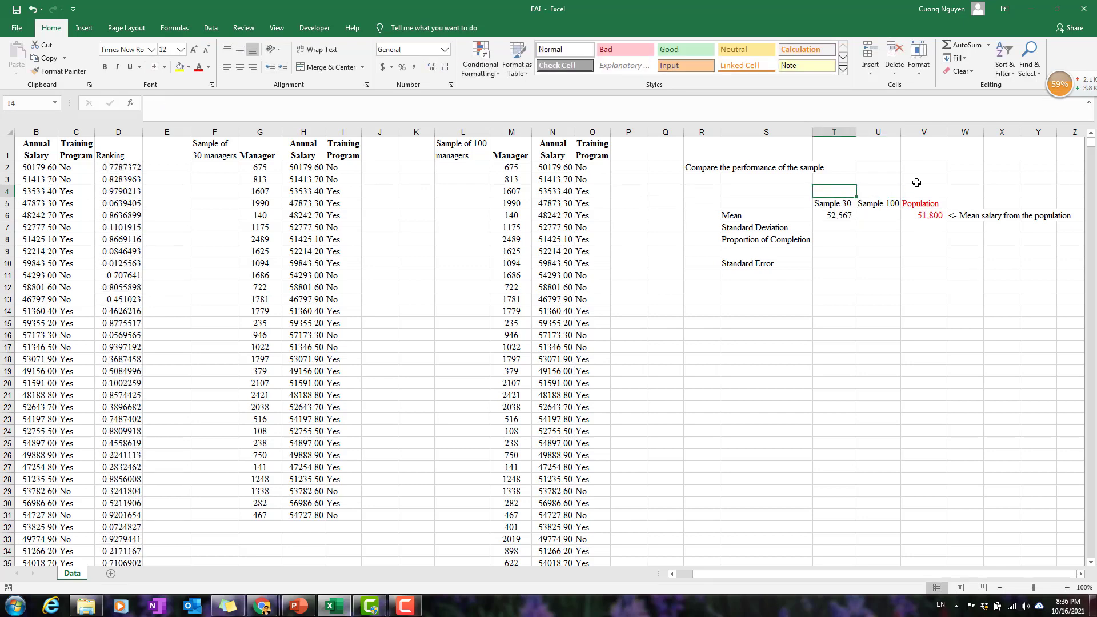
{"action": "type", "text": "="}
{"action": "key", "text": "Down"}
{"action": "key", "text": "Down"}
{"action": "type", "text": "-"}
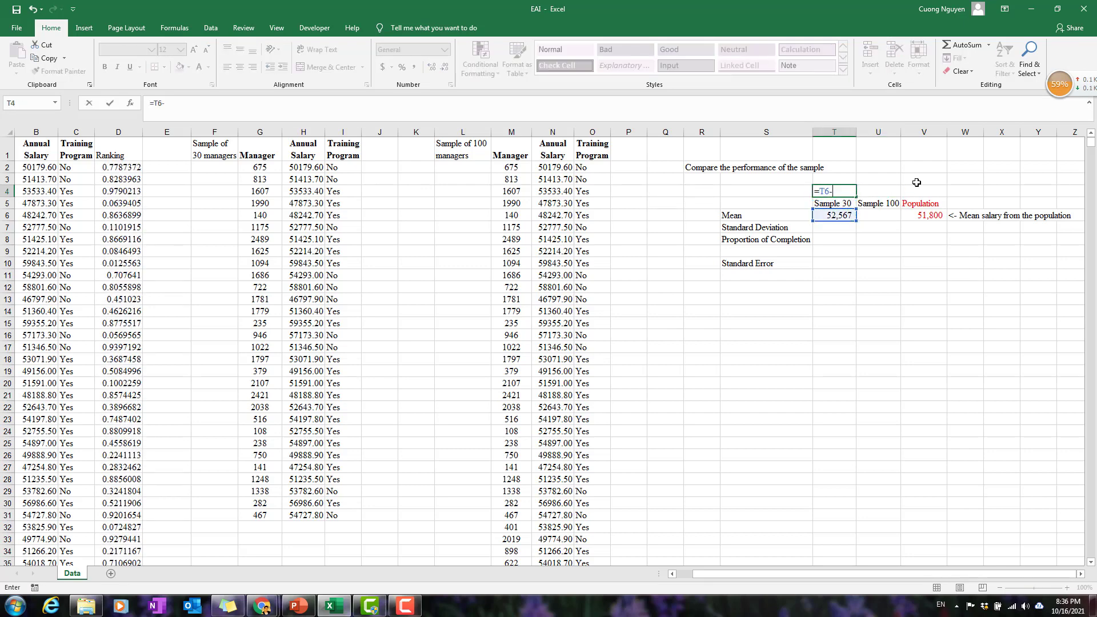
{"action": "key", "text": "Right"}
{"action": "key", "text": "Right"}
{"action": "key", "text": "Down"}
{"action": "key", "text": "Down"}
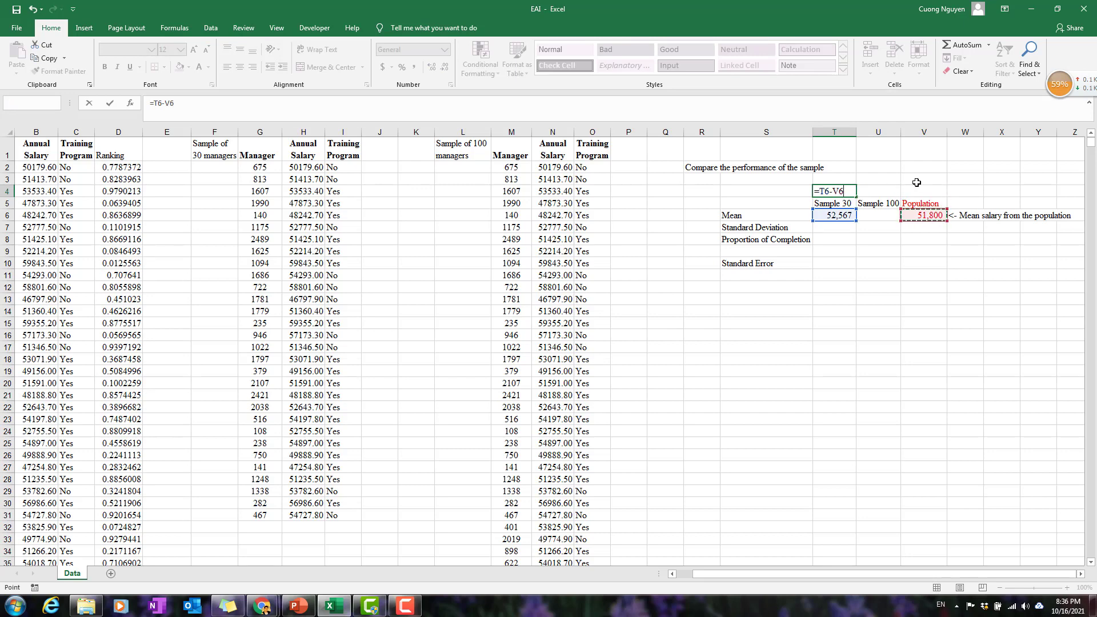
{"action": "key", "text": "Return"}
{"action": "key", "text": "Up"}
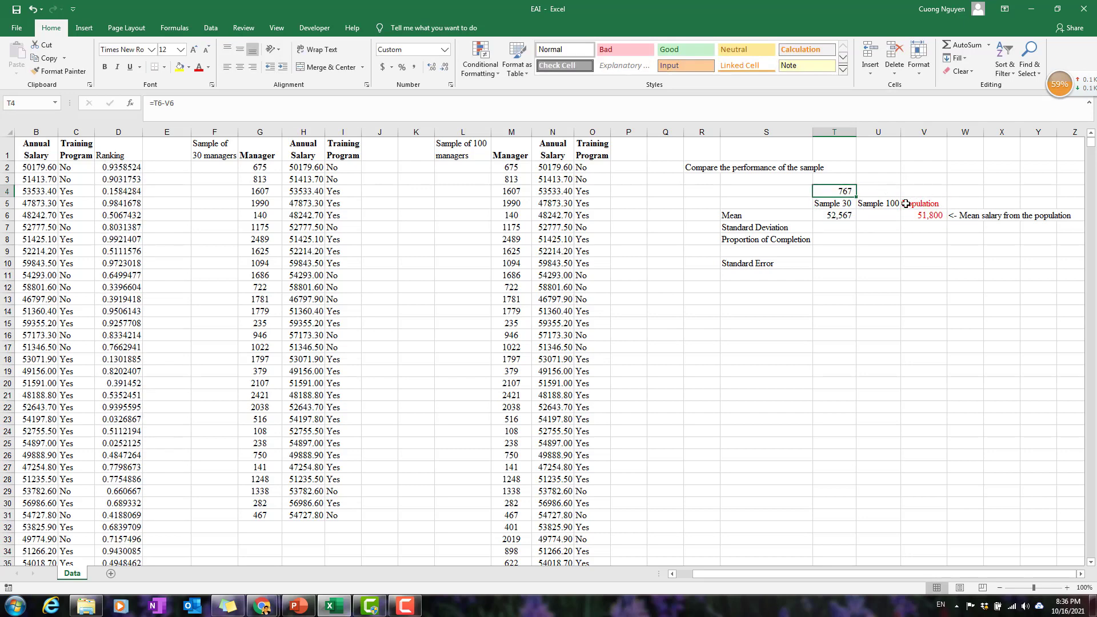
Calculate the difference relative to the population mean in T3 with =T4/V6 and format it as a percentage with two decimals.
{"action": "left_click", "coordinate": [838, 178]}
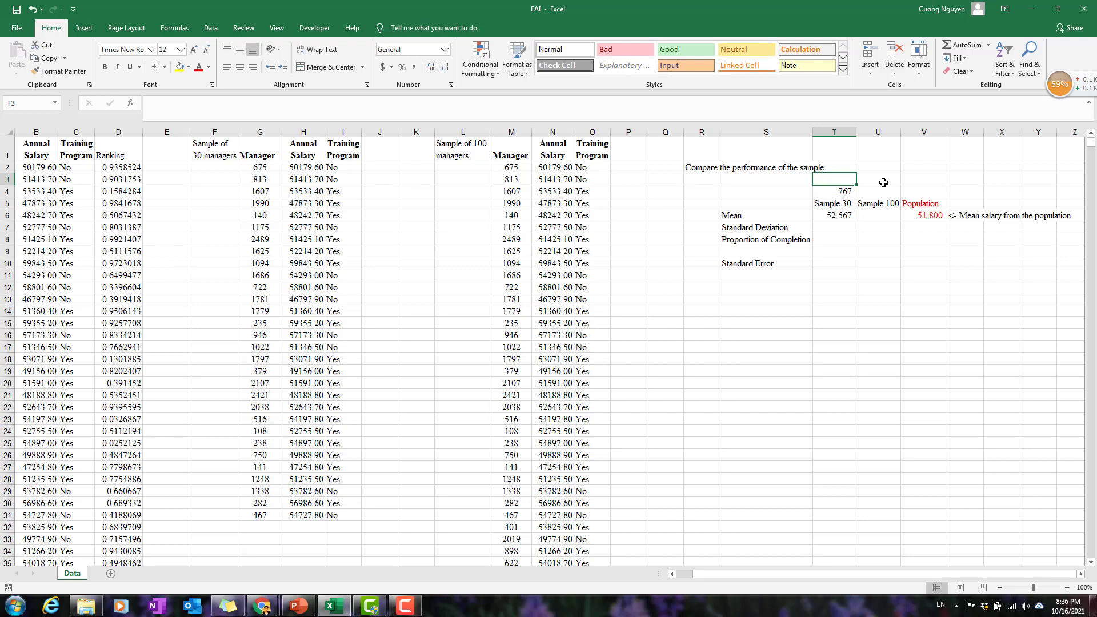
{"action": "type", "text": "="}
{"action": "key", "text": "Up"}
{"action": "type", "text": "/"}
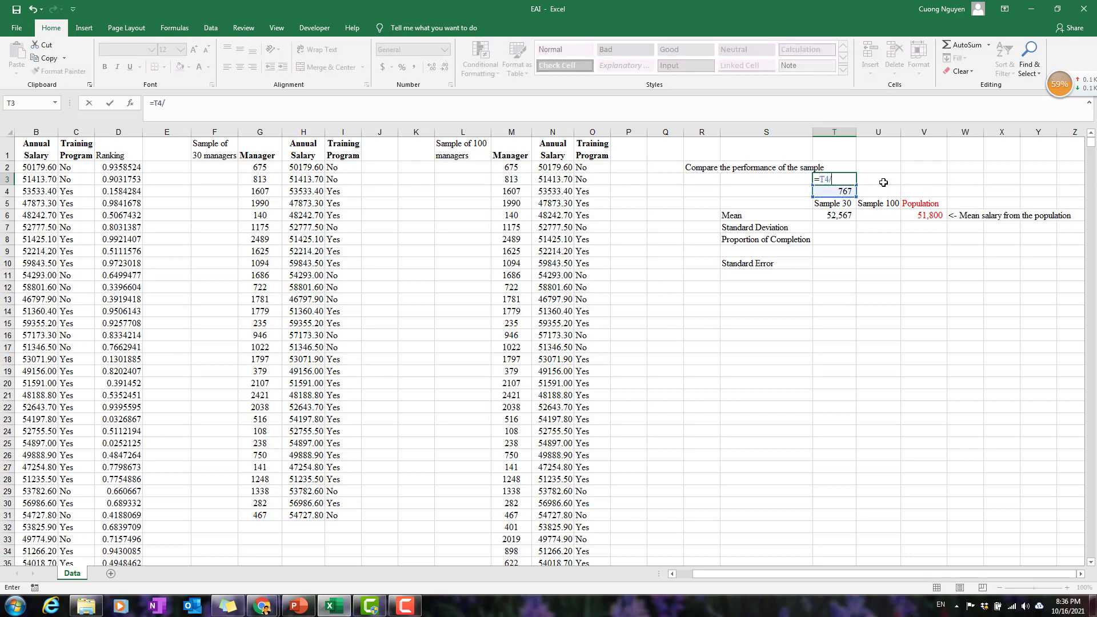
{"action": "left_click", "coordinate": [928, 213]}
{"action": "key", "text": "Return"}
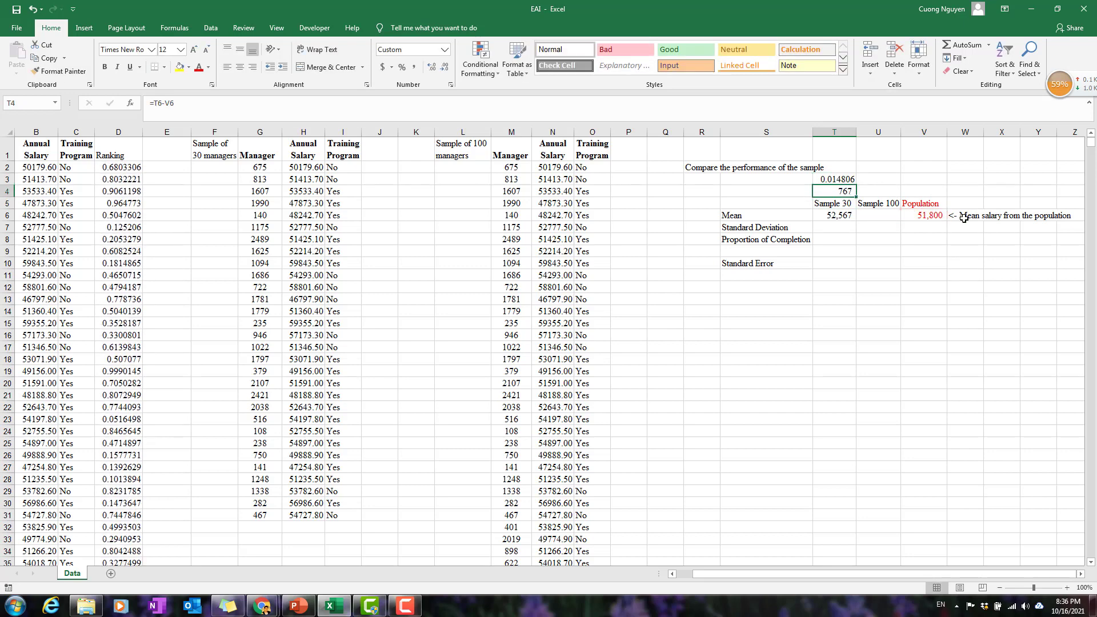
{"action": "left_click", "coordinate": [850, 179]}
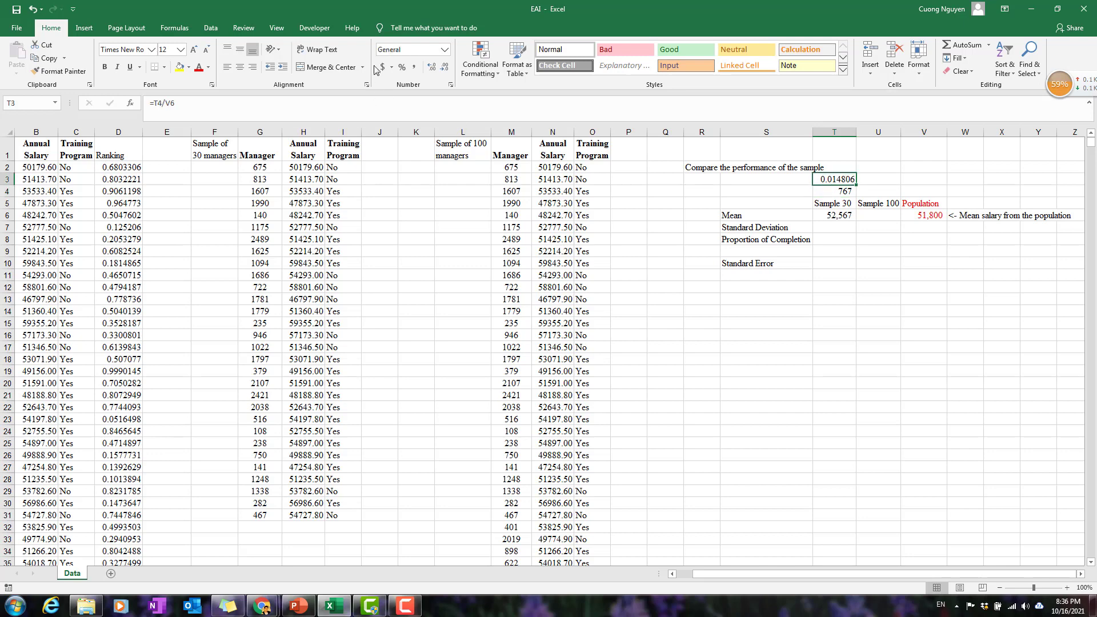
{"action": "left_click", "coordinate": [403, 67]}
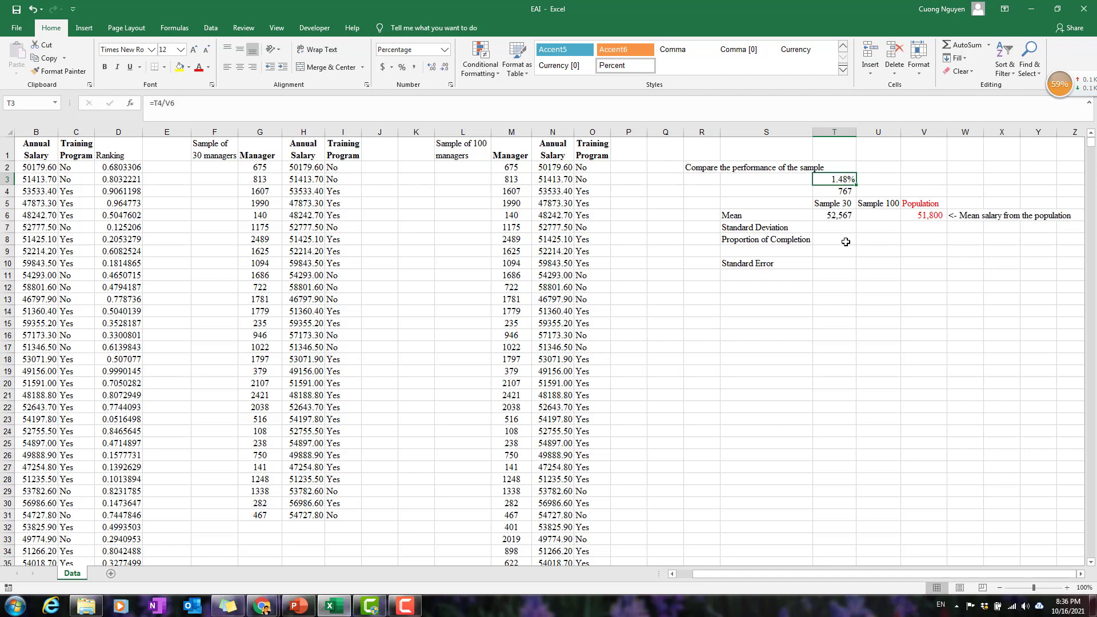
Compare the Sample 30 mean in T5:T6 with the Population mean in V5:V6.
{"action": "left_click_drag", "start_coordinate": [850, 205], "coordinate": [845, 219]}
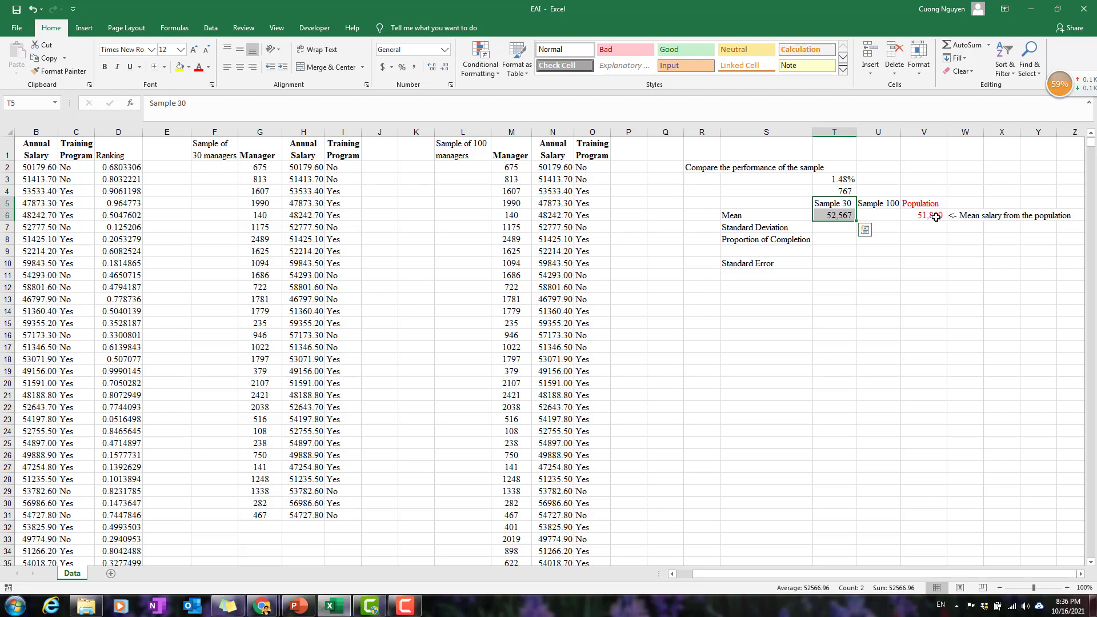
{"action": "key", "text": "alt+Tab"}
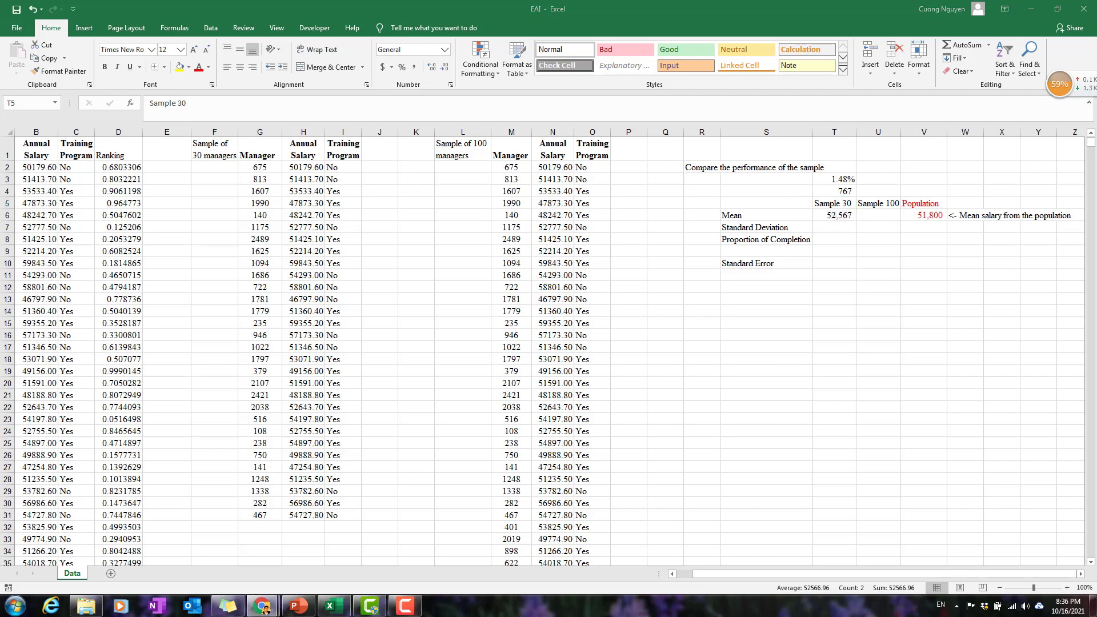
{"action": "key", "text": "alt+Tab"}
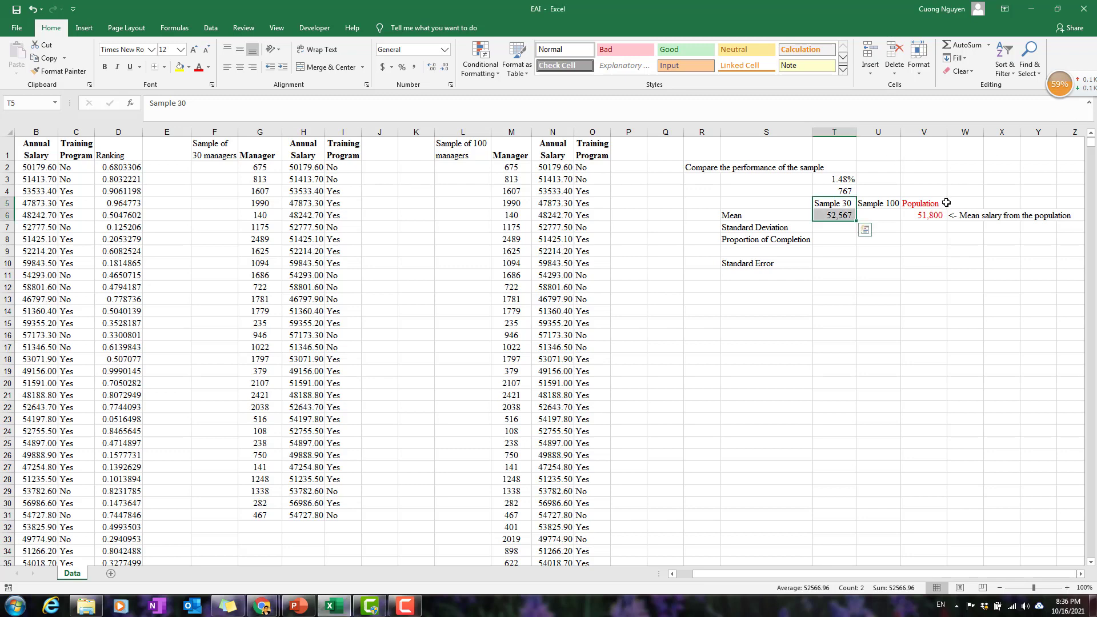
{"action": "left_click_drag", "start_coordinate": [943, 203], "coordinate": [949, 216]}
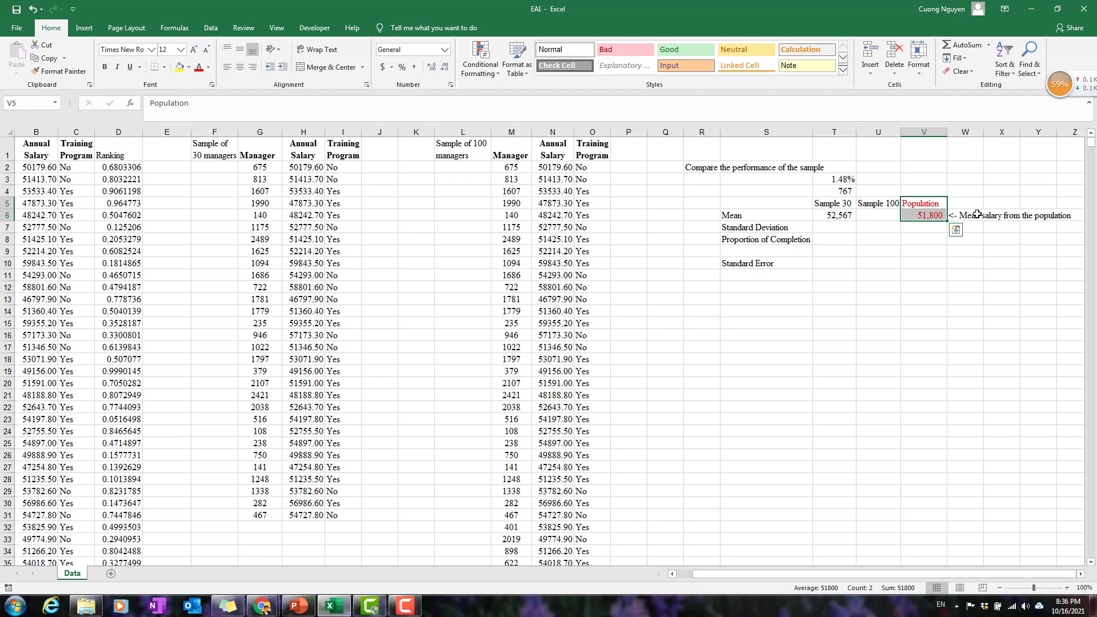
{"action": "left_click", "coordinate": [837, 214]}
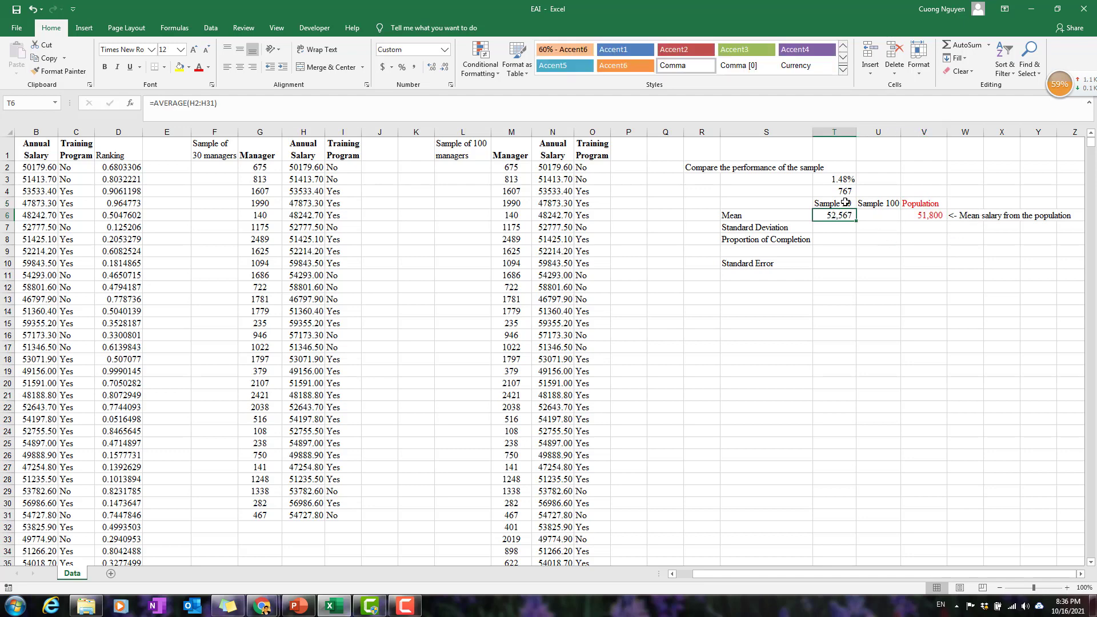
{"action": "left_click_drag", "start_coordinate": [835, 204], "coordinate": [834, 215]}
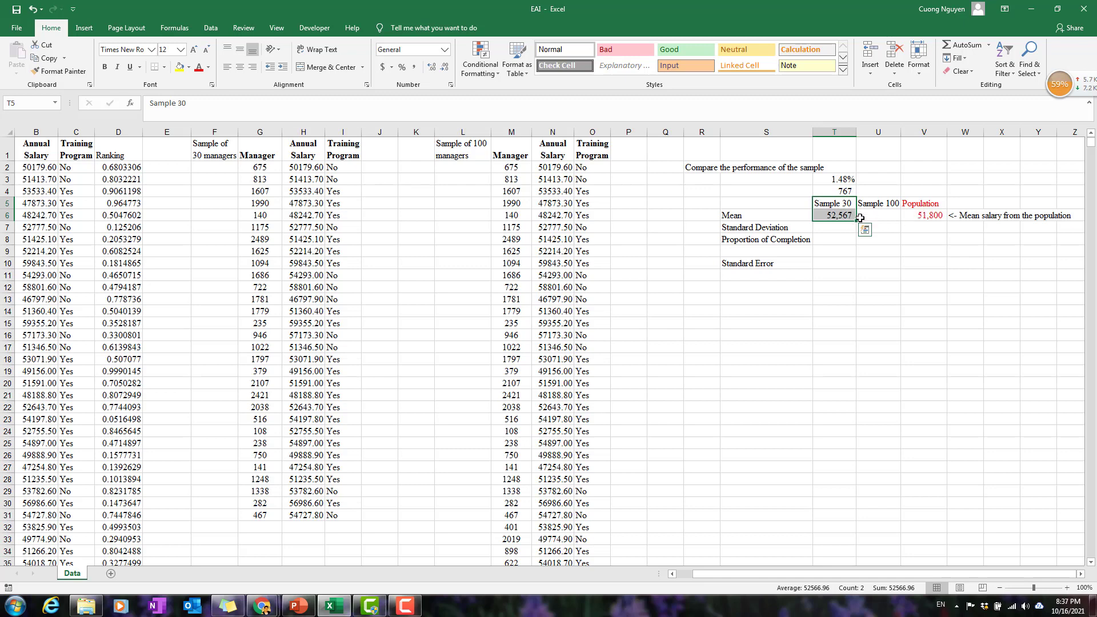
{"action": "left_click", "coordinate": [920, 216]}
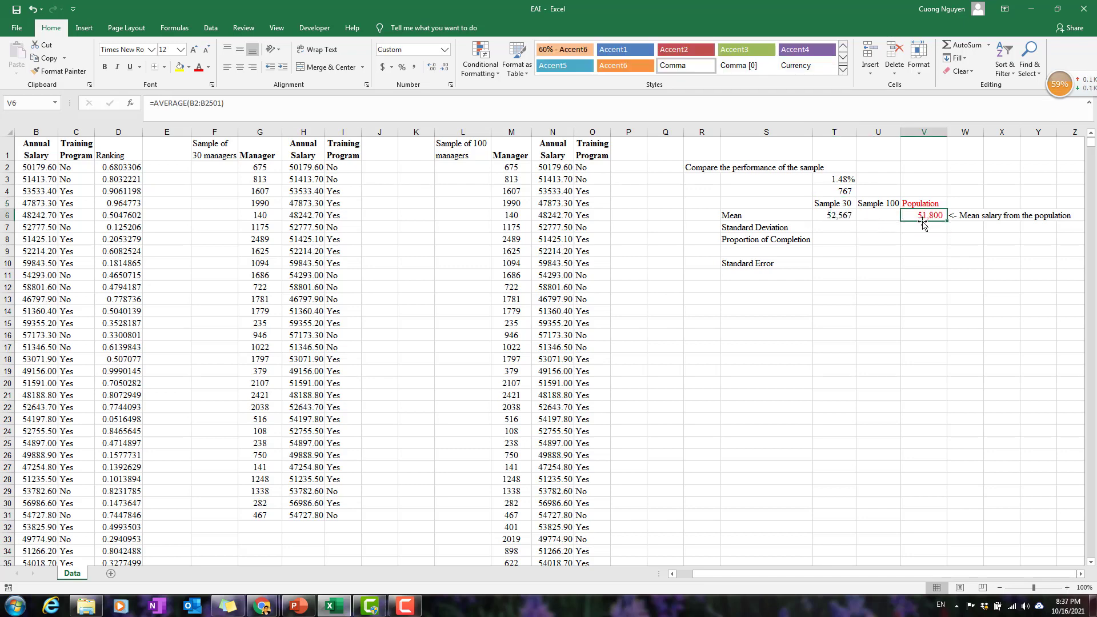
Calculate the Sample 100 mean salary in U6 with =AVERAGE(N2:N101).
{"action": "left_click", "coordinate": [894, 217]}
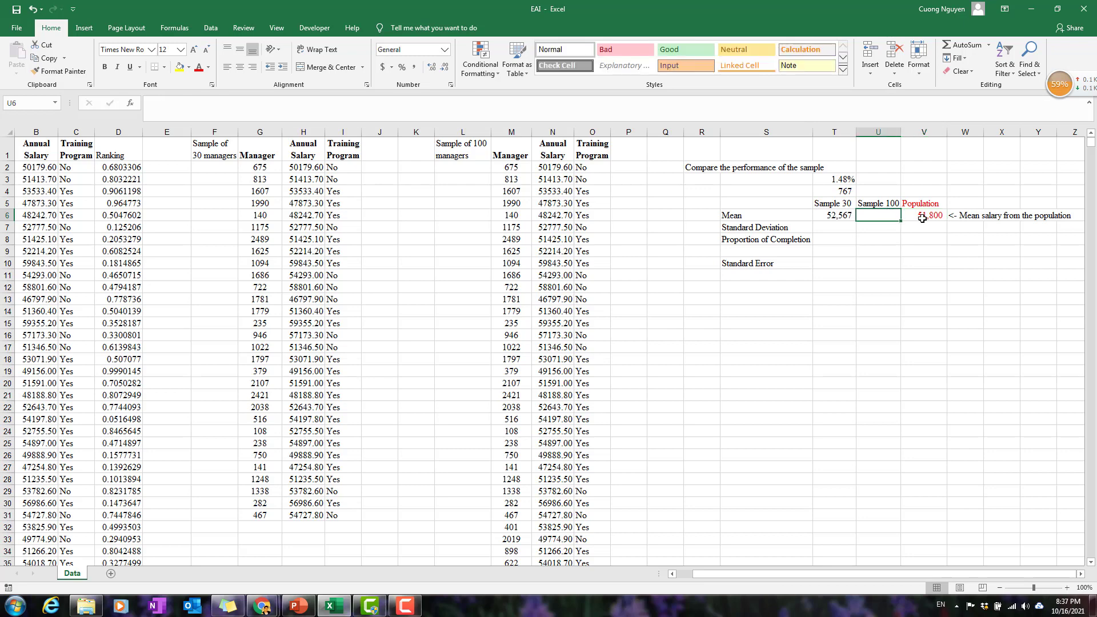
{"action": "type", "text": "=average"}
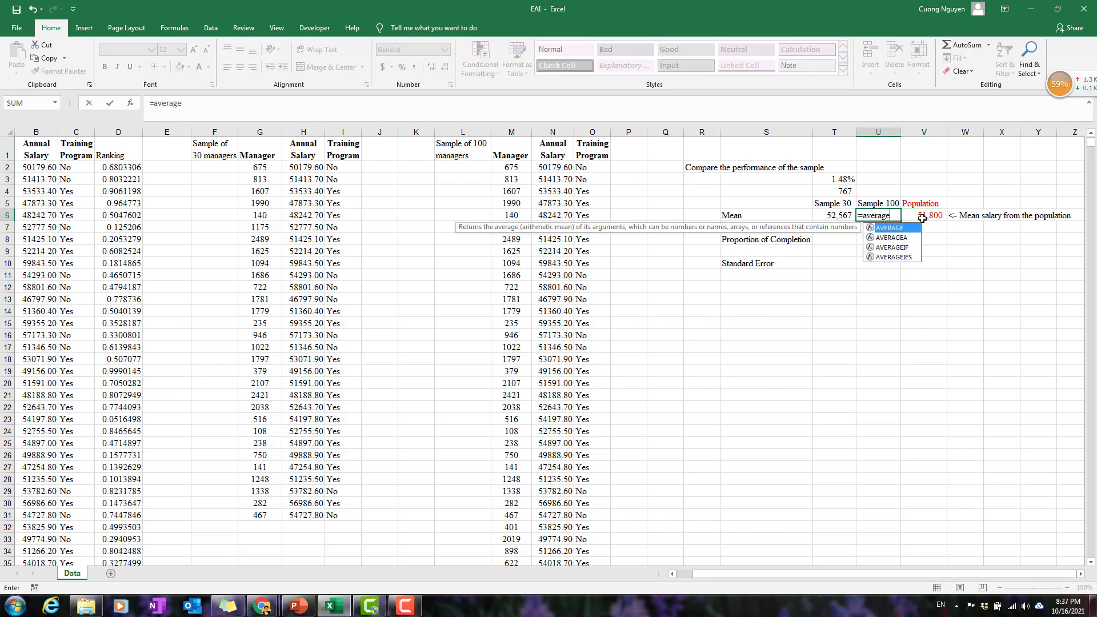
{"action": "type", "text": "("}
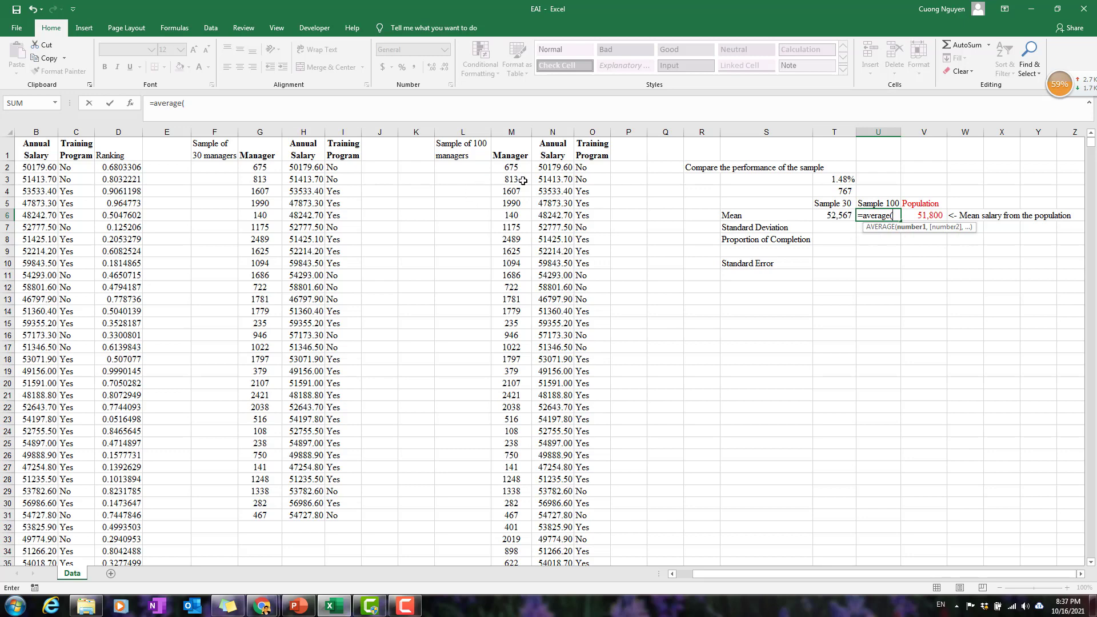
{"action": "left_click", "coordinate": [558, 168]}
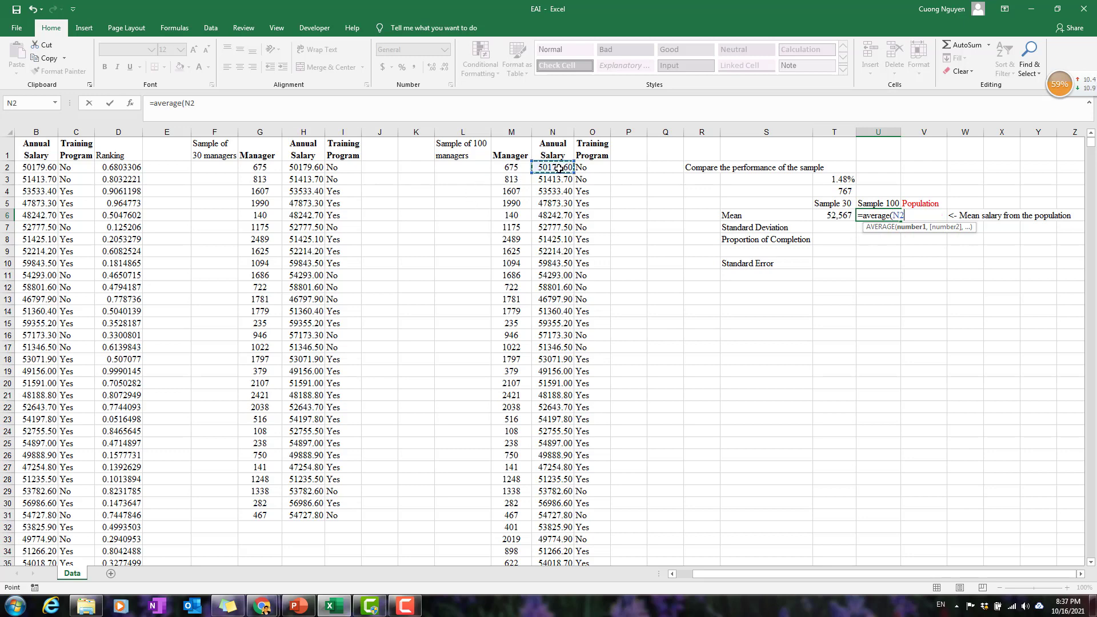
{"action": "key", "text": "ctrl+shift+Down"}
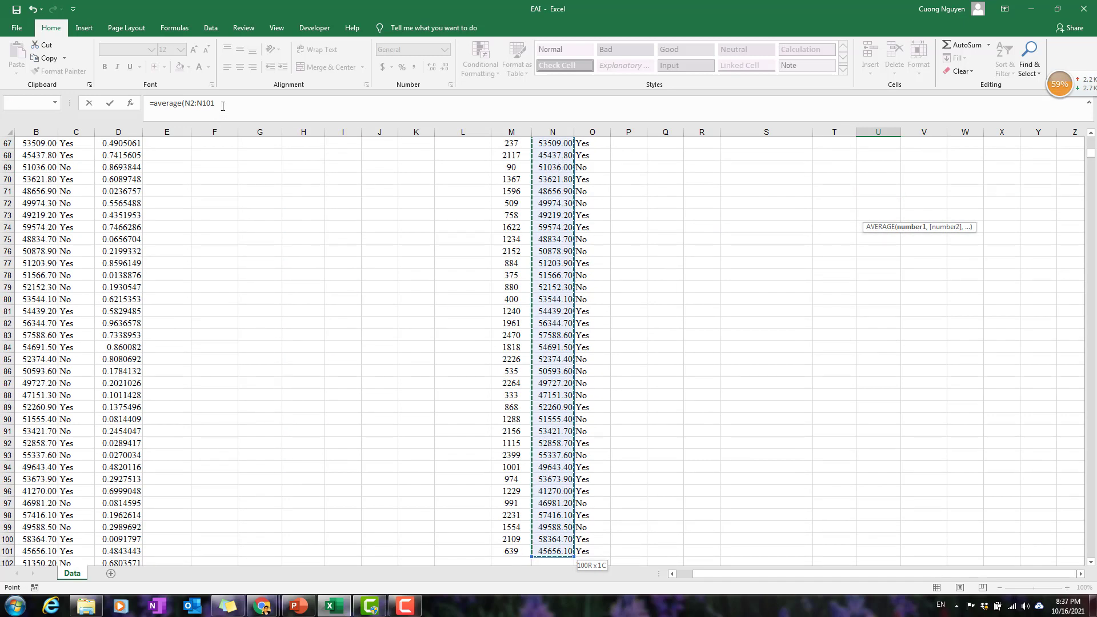
{"action": "type", "text": ")"}
{"action": "key", "text": "Return"}
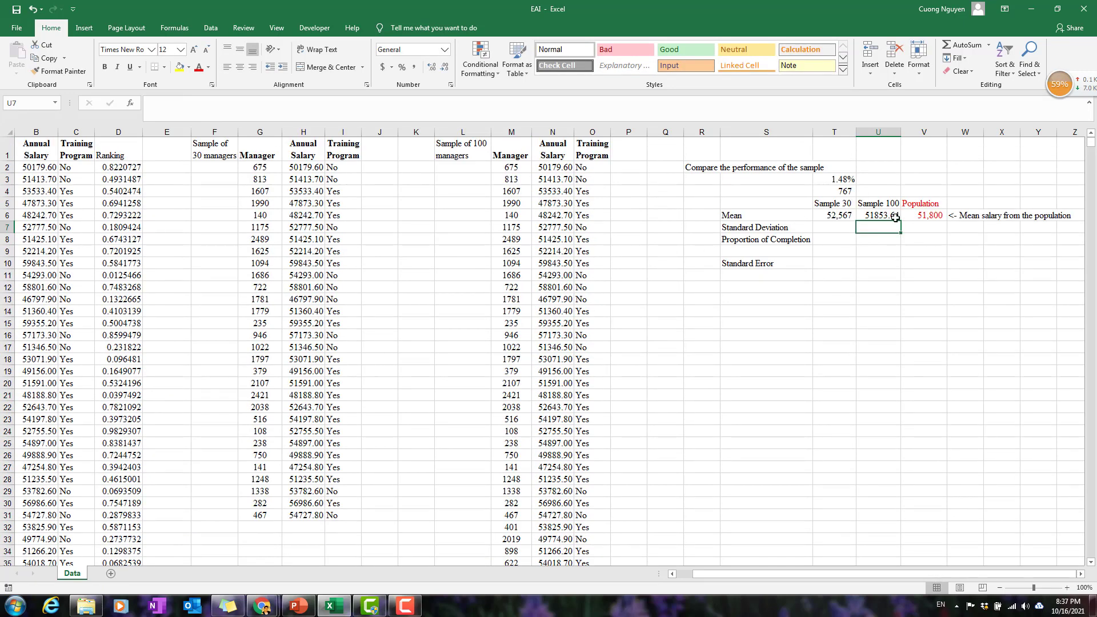
Format the Sample 100 mean in U6 with a thousands separator and no decimals.
{"action": "left_click", "coordinate": [896, 218]}
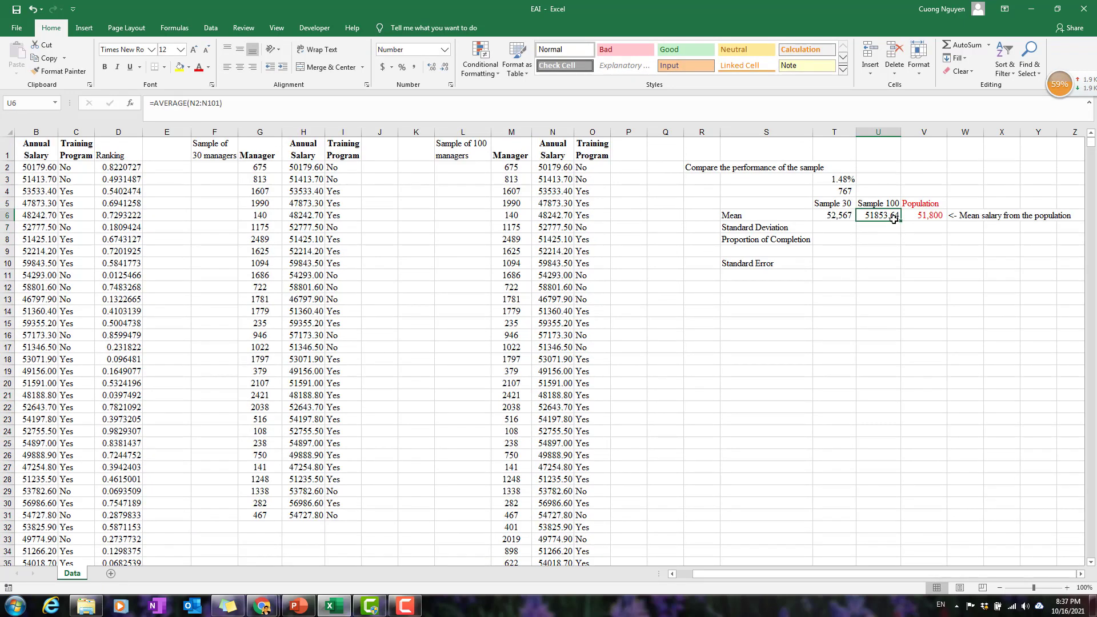
{"action": "left_click", "coordinate": [416, 69]}
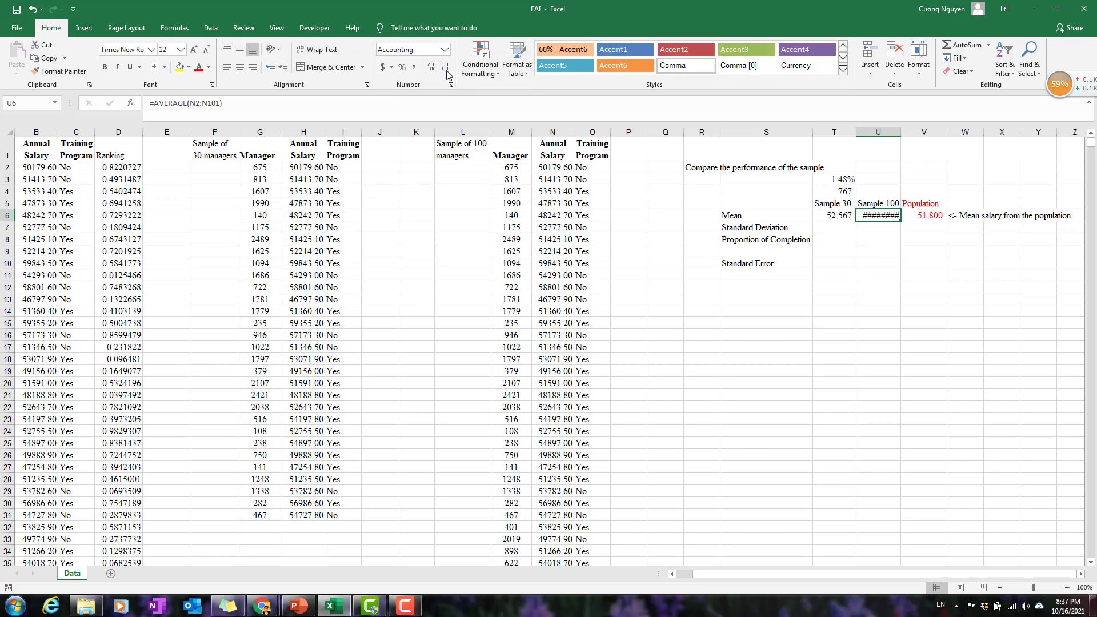
{"action": "left_click", "coordinate": [445, 67]}
{"action": "left_click", "coordinate": [445, 67]}
Calculate the difference between the Sample 100 mean and the population mean in U4 with =U6-V6.
{"action": "left_click", "coordinate": [882, 190]}
{"action": "type", "text": "="}
{"action": "key", "text": "Down"}
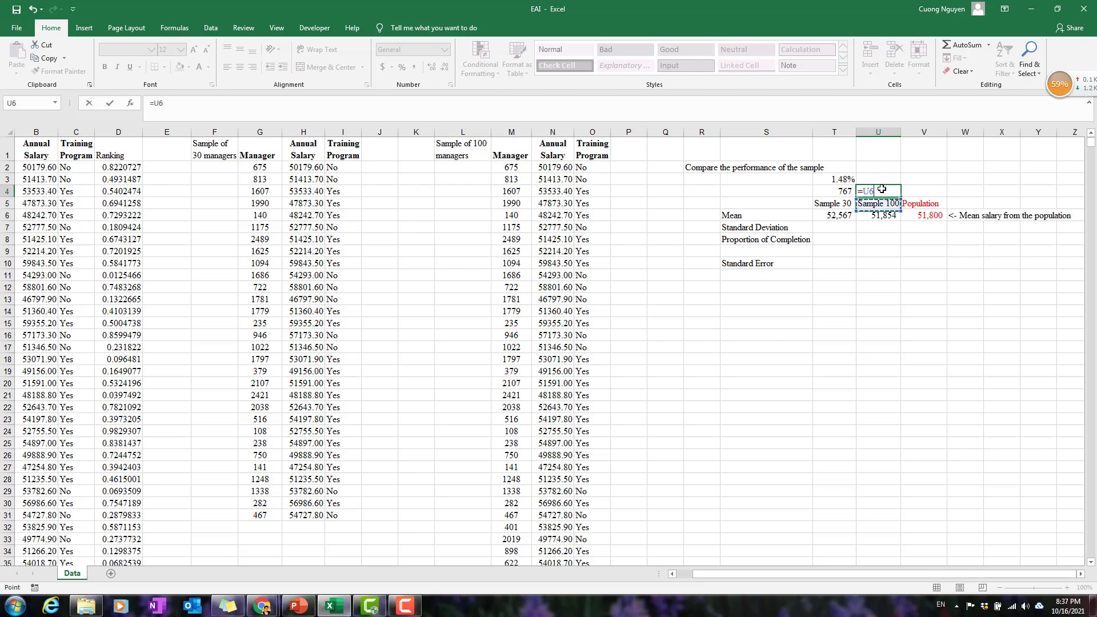
{"action": "key", "text": "Down"}
{"action": "type", "text": "-"}
{"action": "key", "text": "Right"}
{"action": "key", "text": "Down"}
{"action": "key", "text": "Down"}
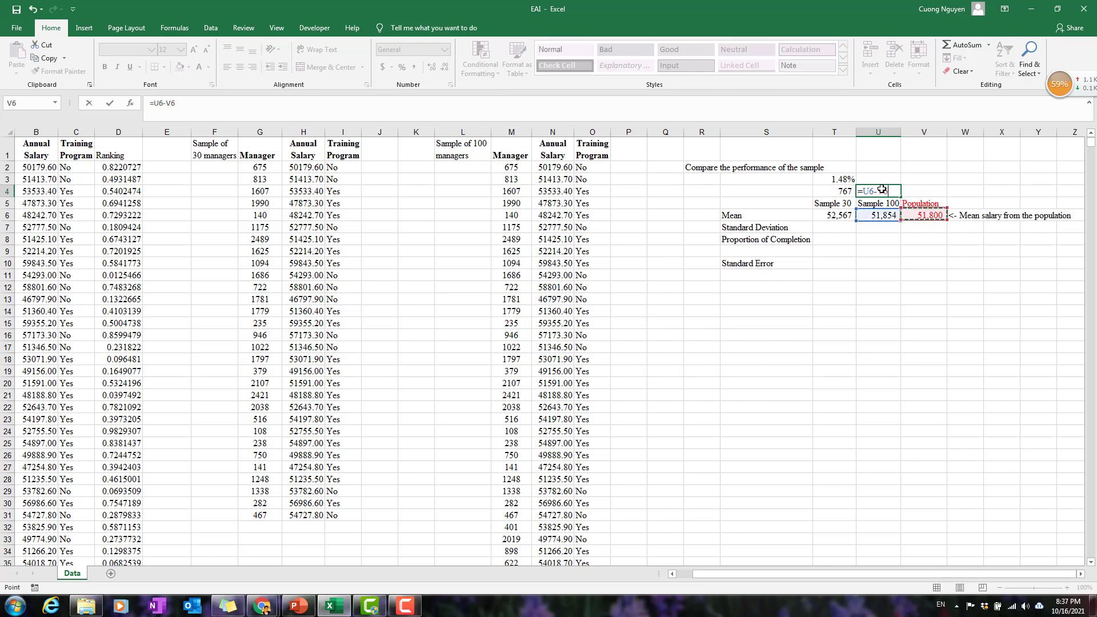
{"action": "key", "text": "Return"}
{"action": "left_click", "coordinate": [893, 190]}
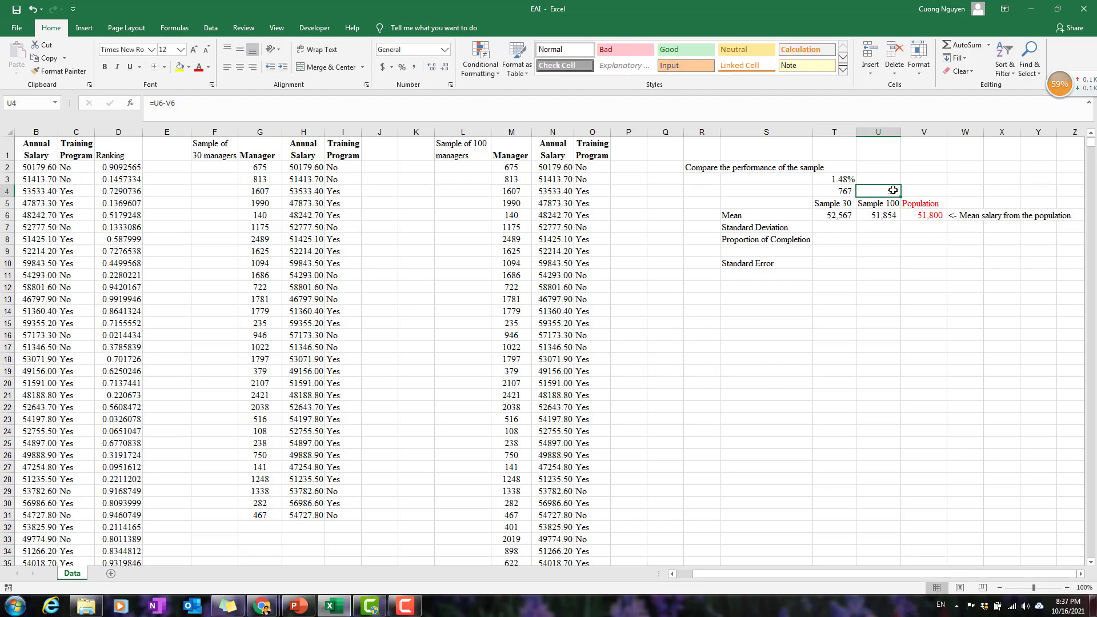
Calculate the Sample 100 difference relative to the population mean in U3 with =U4/V6 and format it as a percentage with two decimals.
{"action": "left_click", "coordinate": [897, 179]}
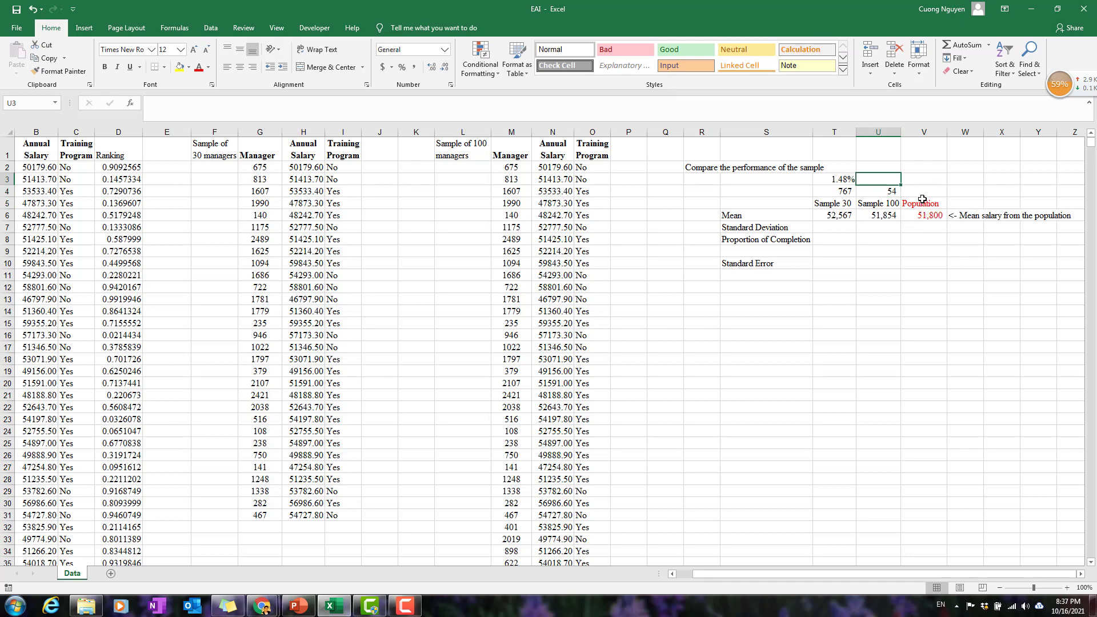
{"action": "type", "text": "="}
{"action": "key", "text": "Down"}
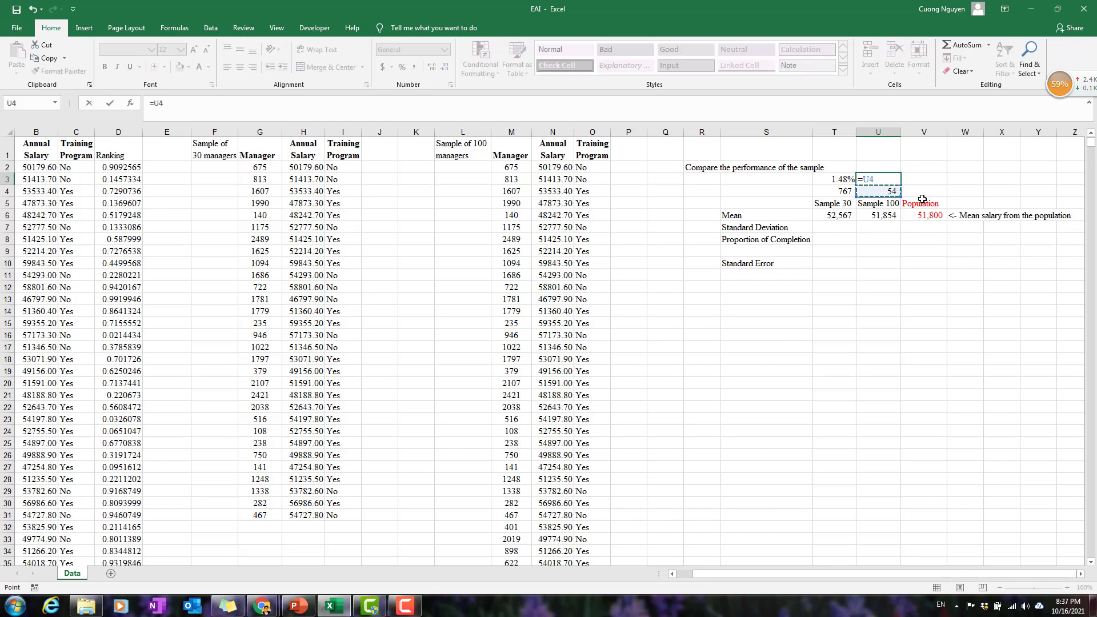
{"action": "type", "text": "/"}
{"action": "left_click", "coordinate": [924, 216]}
{"action": "key", "text": "Return"}
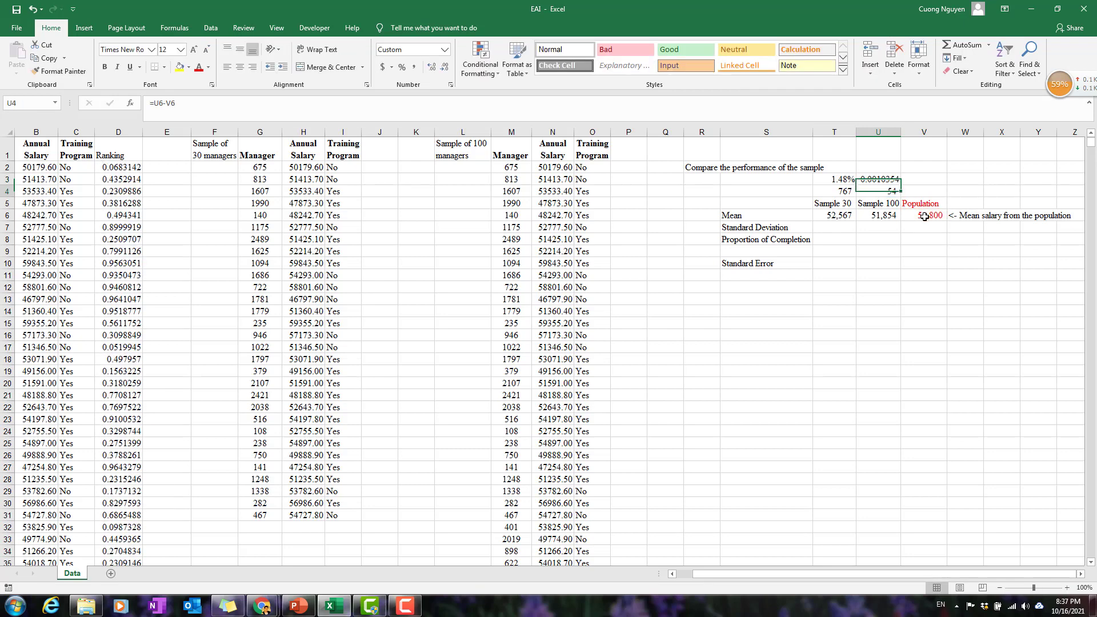
{"action": "left_click", "coordinate": [889, 178]}
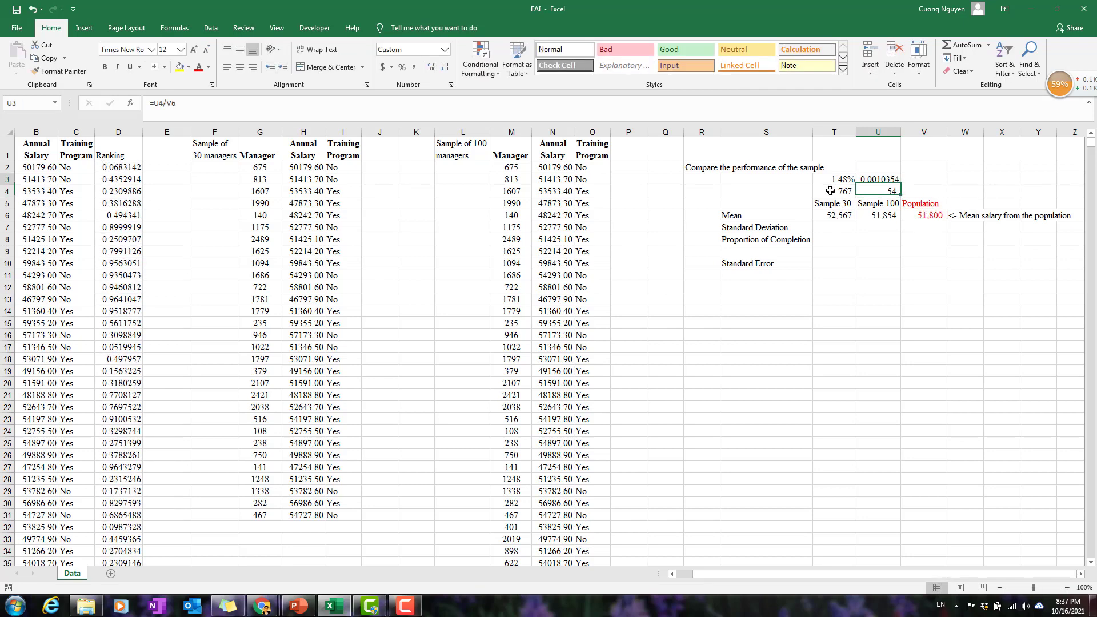
{"action": "left_click", "coordinate": [402, 67]}
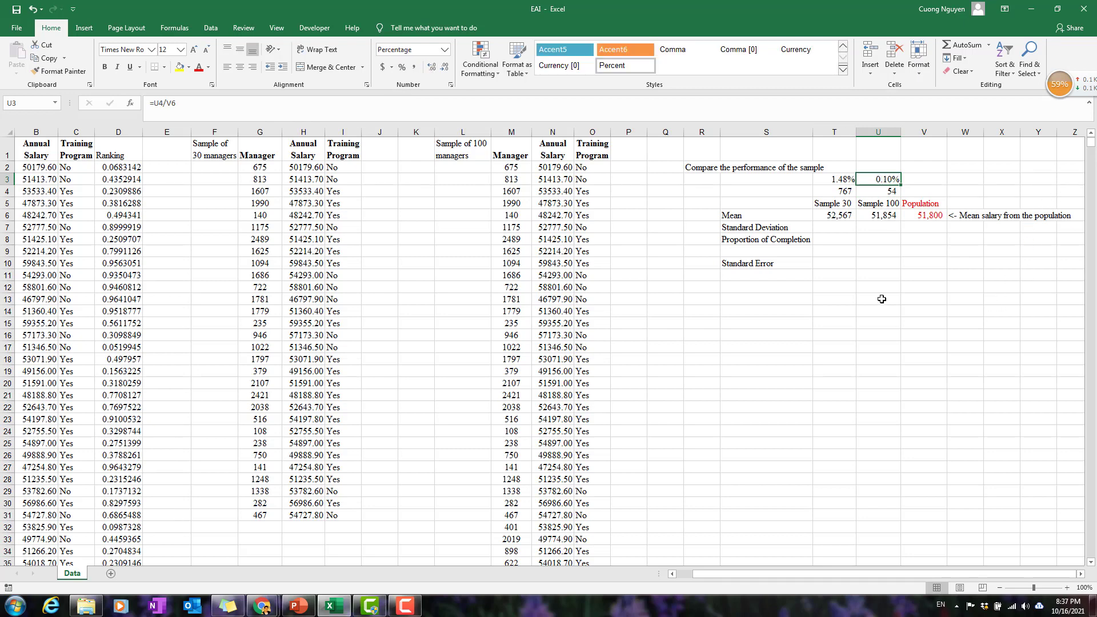
Examine the Sample 100 mean in U5:U6 against the Sample 30 and Population means.
{"action": "left_click", "coordinate": [832, 234]}
{"action": "left_click", "coordinate": [850, 230]}
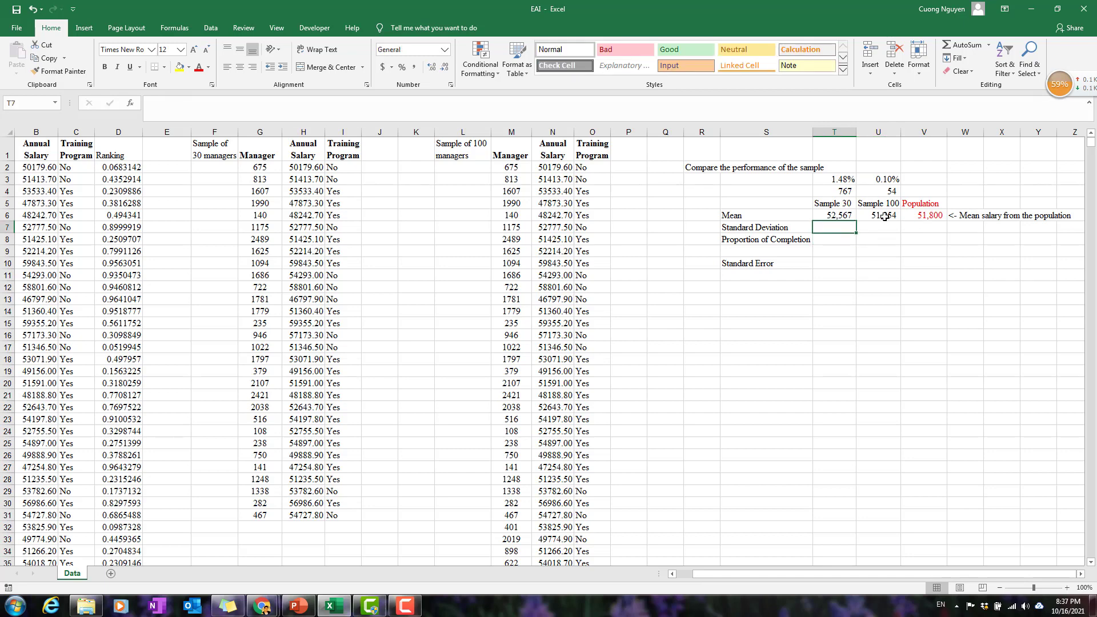
{"action": "left_click", "coordinate": [879, 207]}
{"action": "left_click_drag", "start_coordinate": [880, 208], "coordinate": [883, 218]}
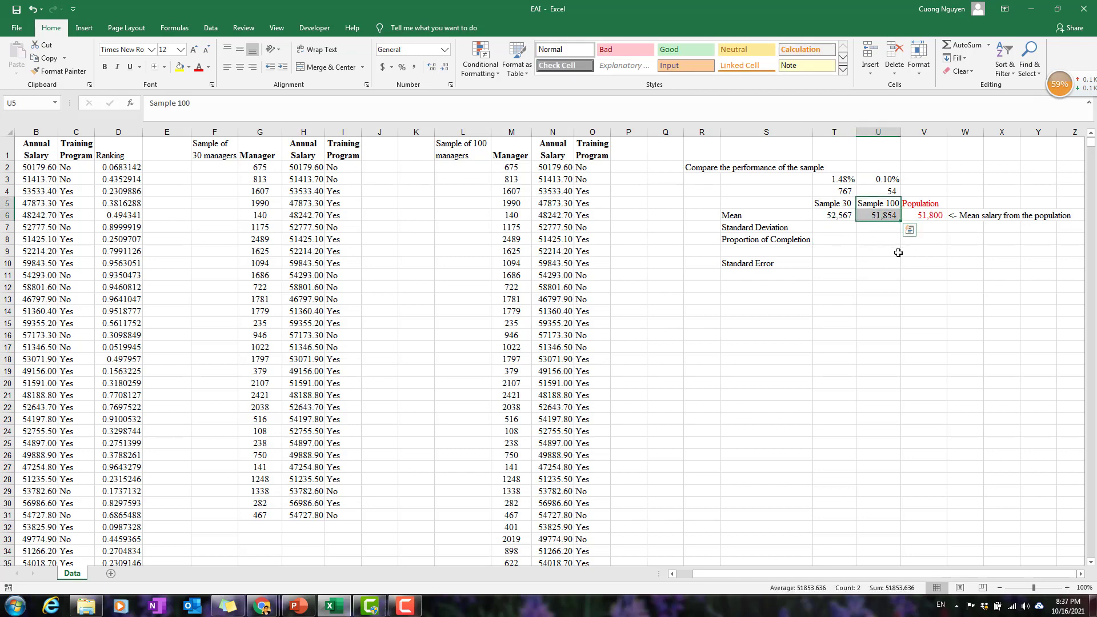
{"action": "left_click", "coordinate": [832, 230]}
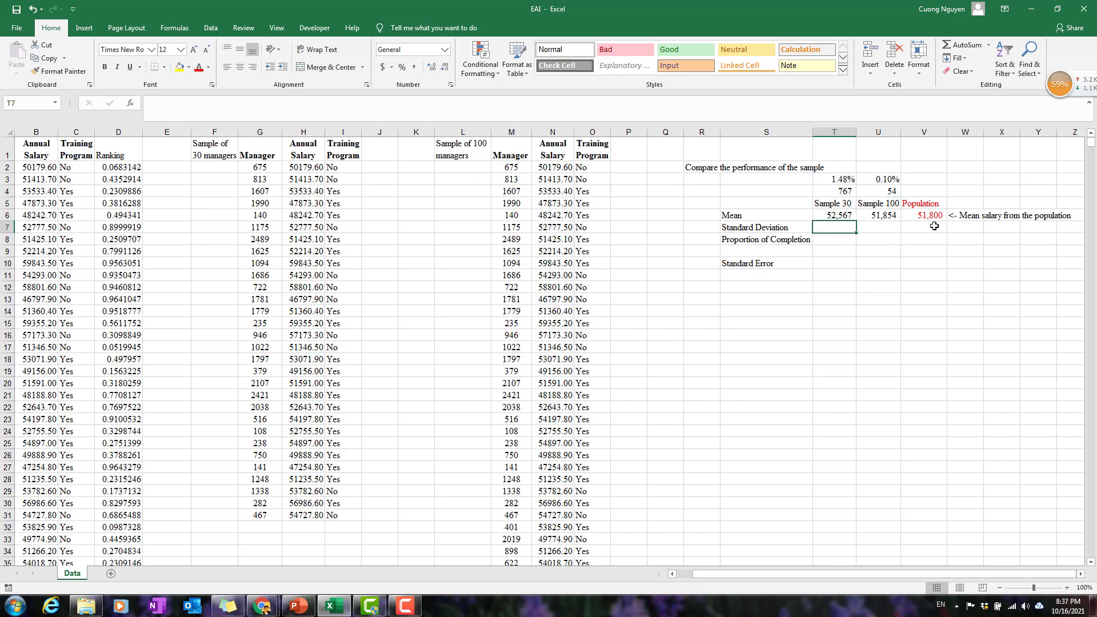
Calculate the population standard deviation of annual salary in V7 with =STDEV.P(B2:B2501).
{"action": "left_click", "coordinate": [935, 226]}
{"action": "type", "text": "="}
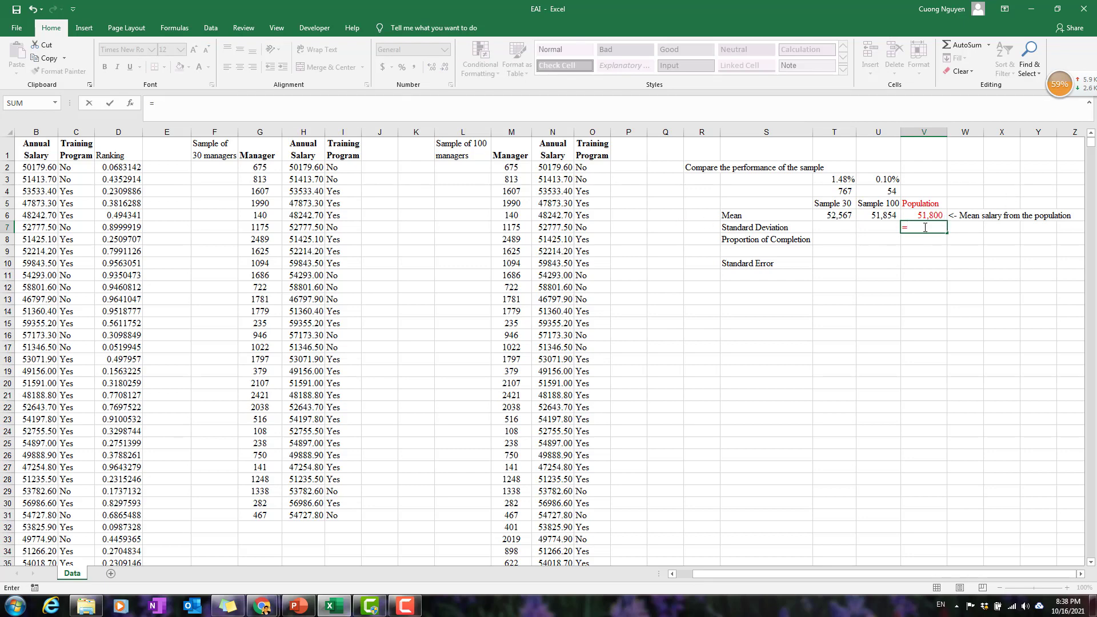
{"action": "type", "text": "st"}
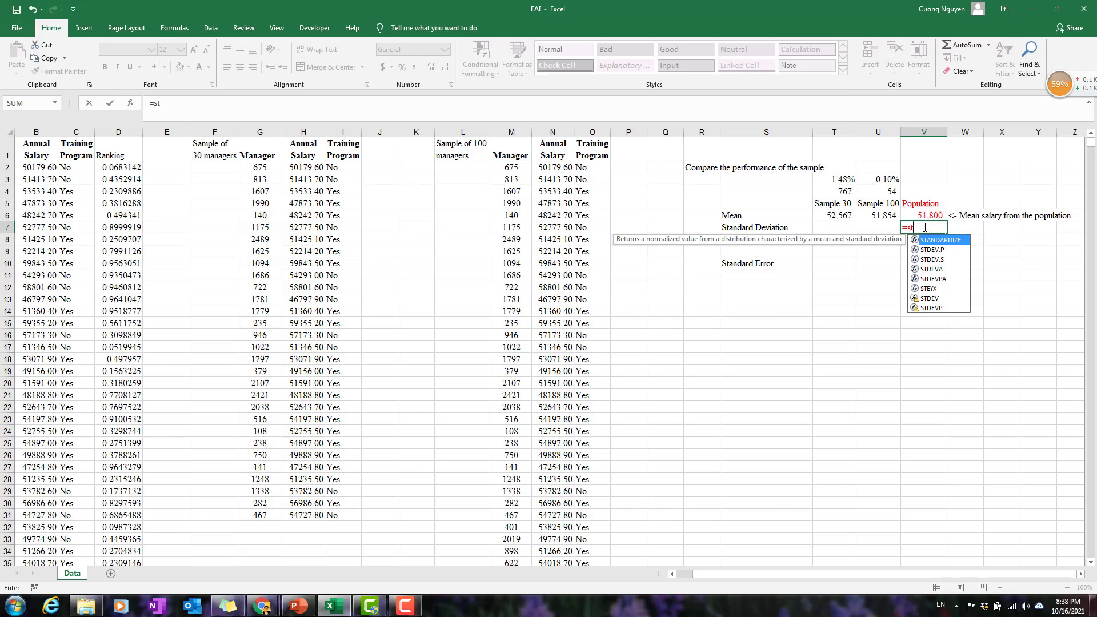
{"action": "type", "text": "d"}
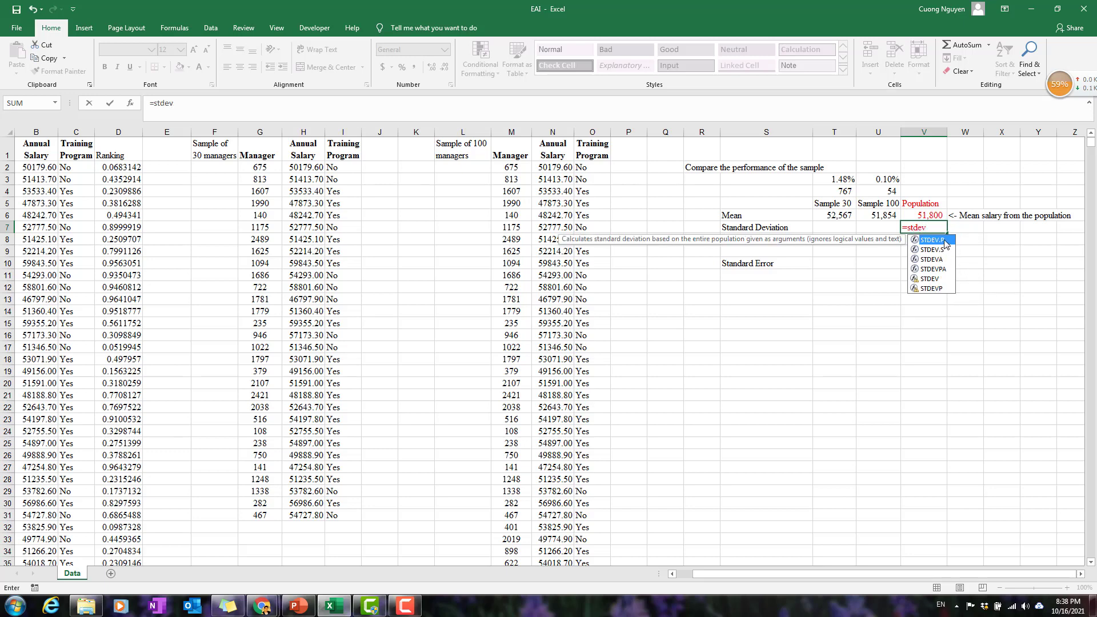
{"action": "type", "text": "ev.p"}
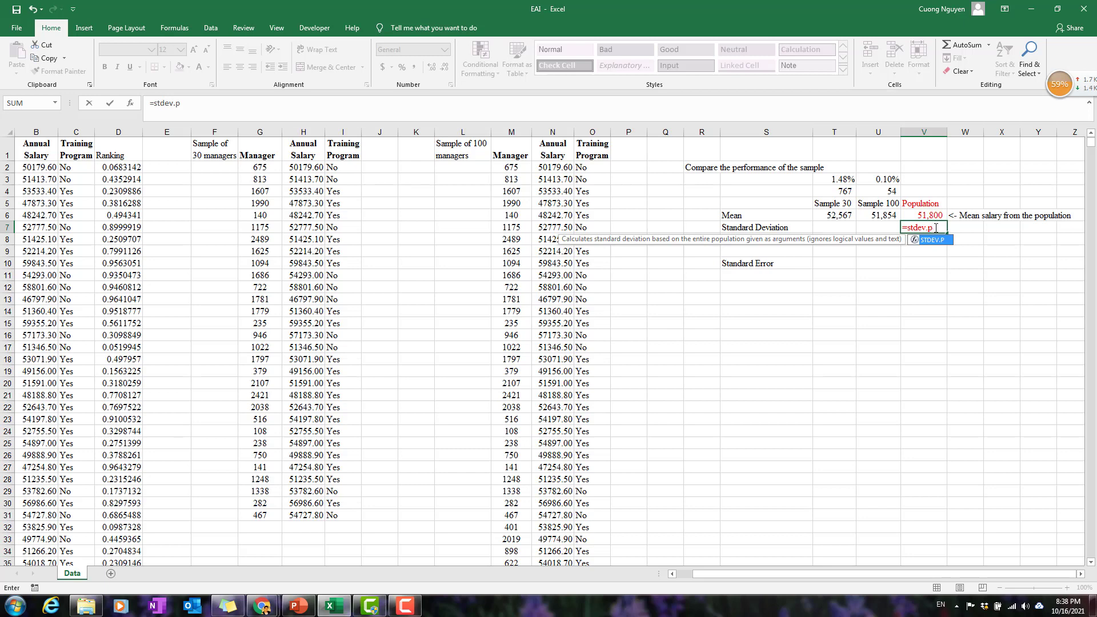
{"action": "type", "text": "("}
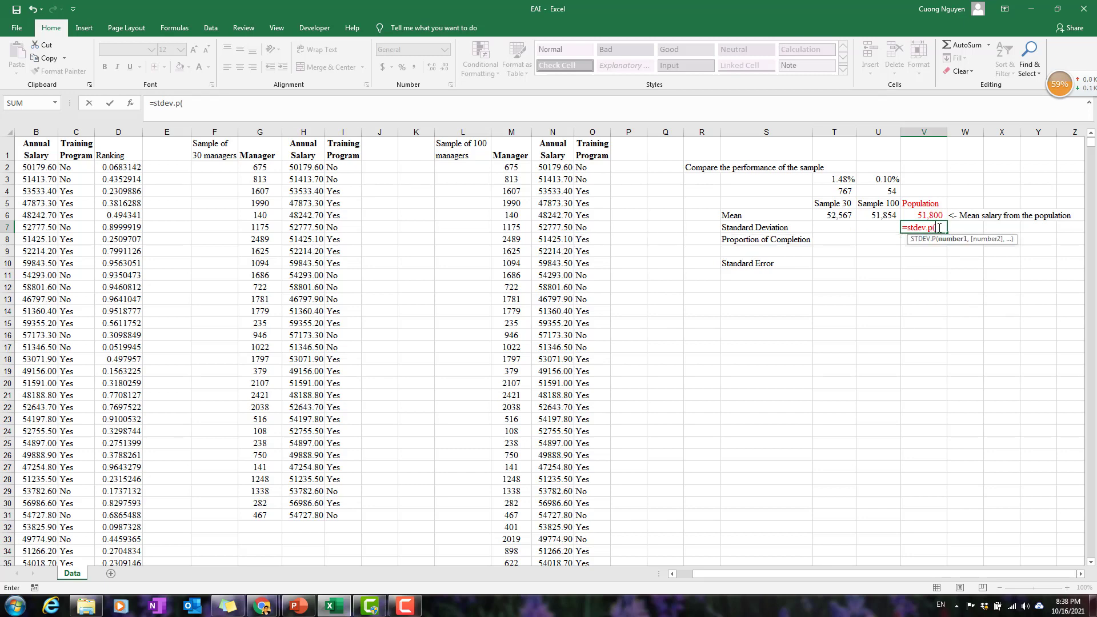
{"action": "left_click", "coordinate": [43, 167]}
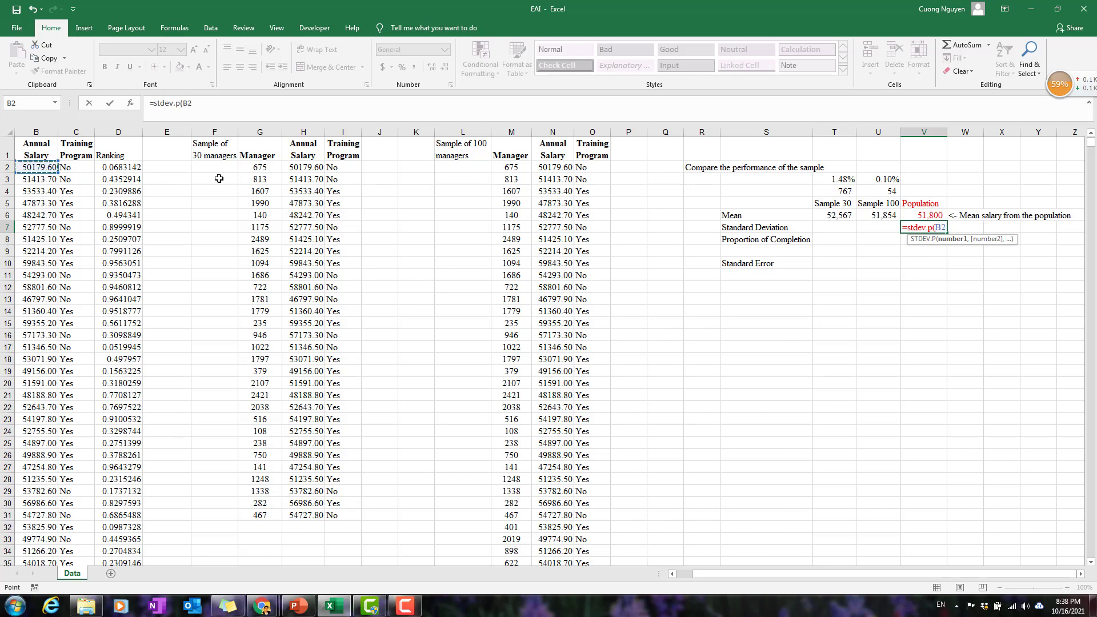
{"action": "type", "text": ":B"}
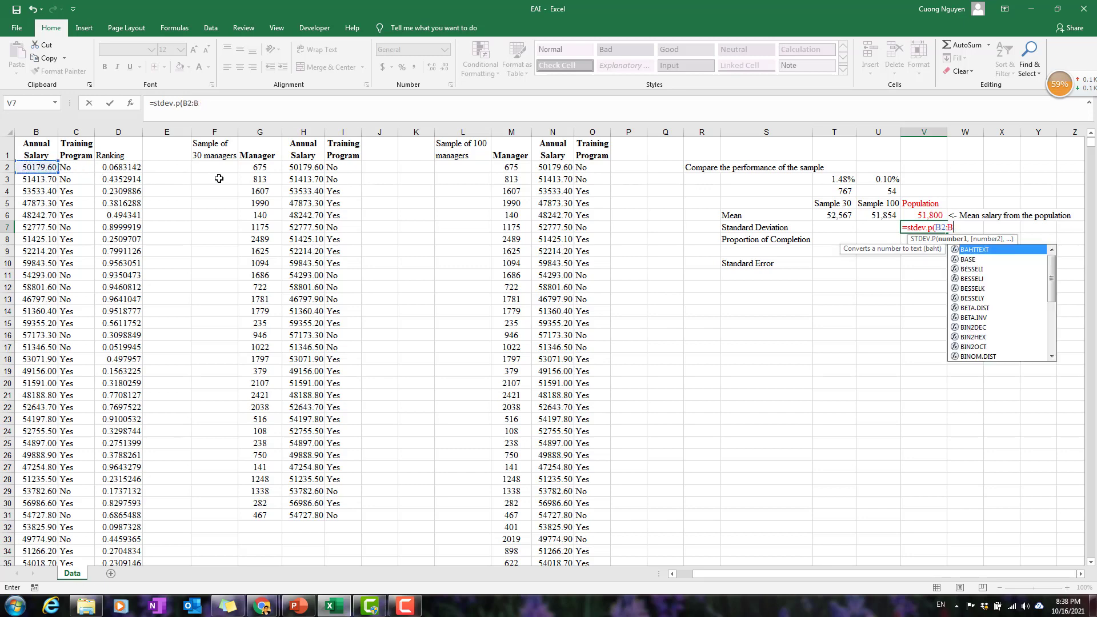
{"action": "type", "text": "2"}
{"action": "type", "text": "5"}
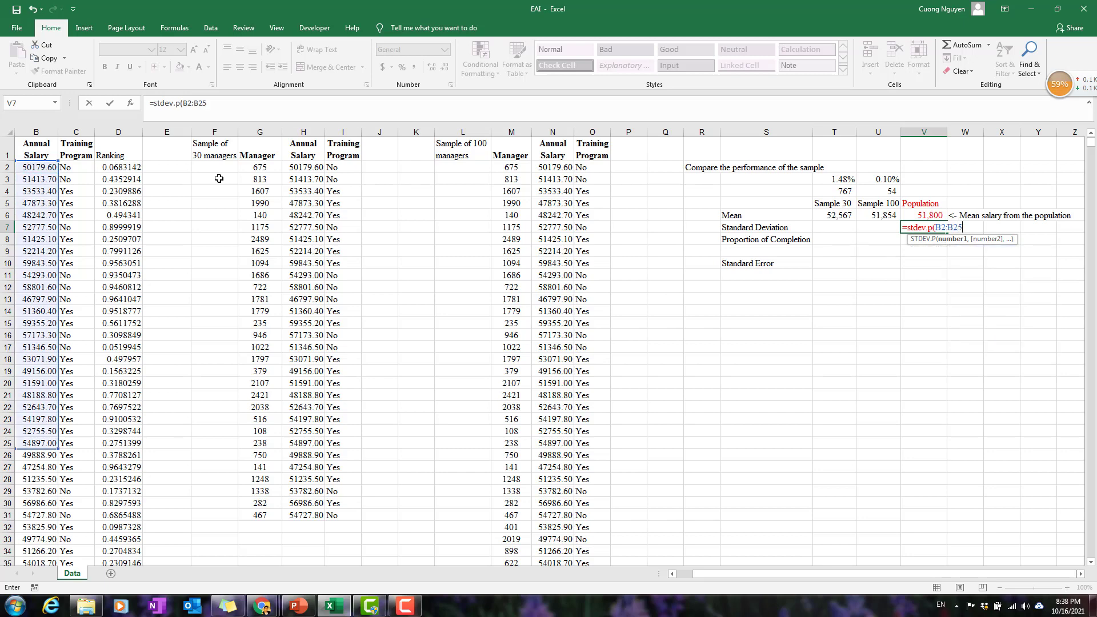
{"action": "type", "text": "01"}
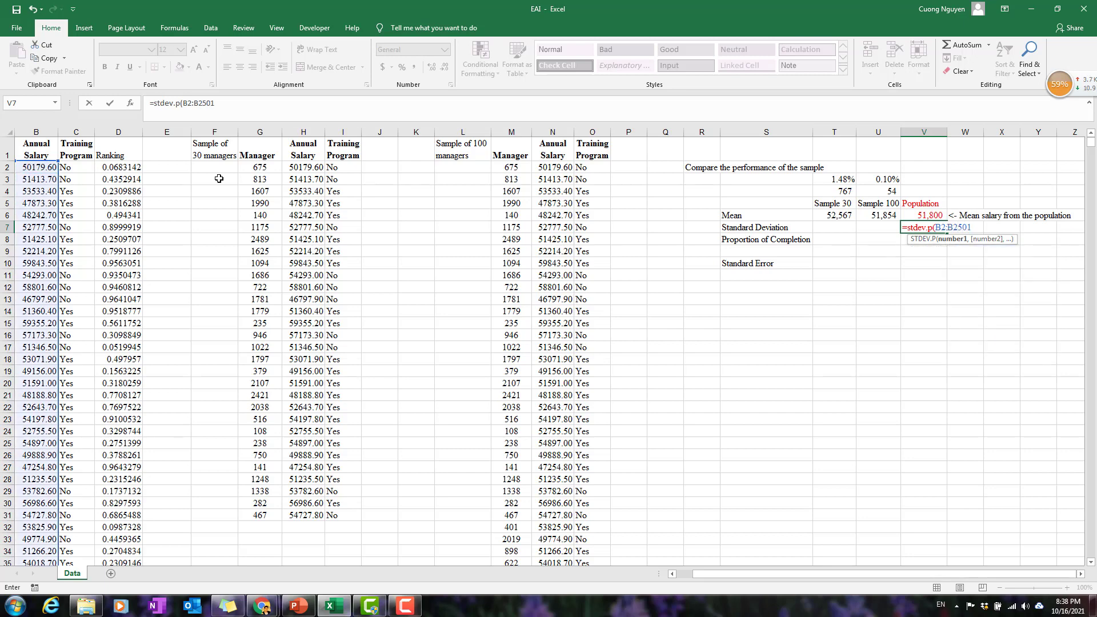
{"action": "type", "text": ")"}
{"action": "key", "text": "Return"}
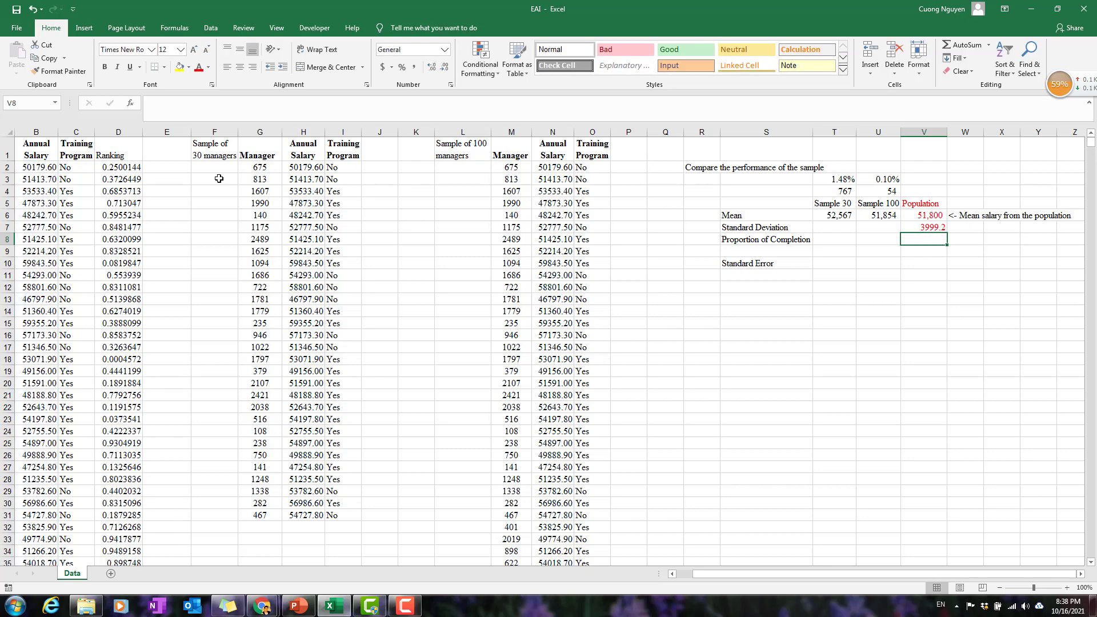
{"action": "left_click", "coordinate": [917, 227]}
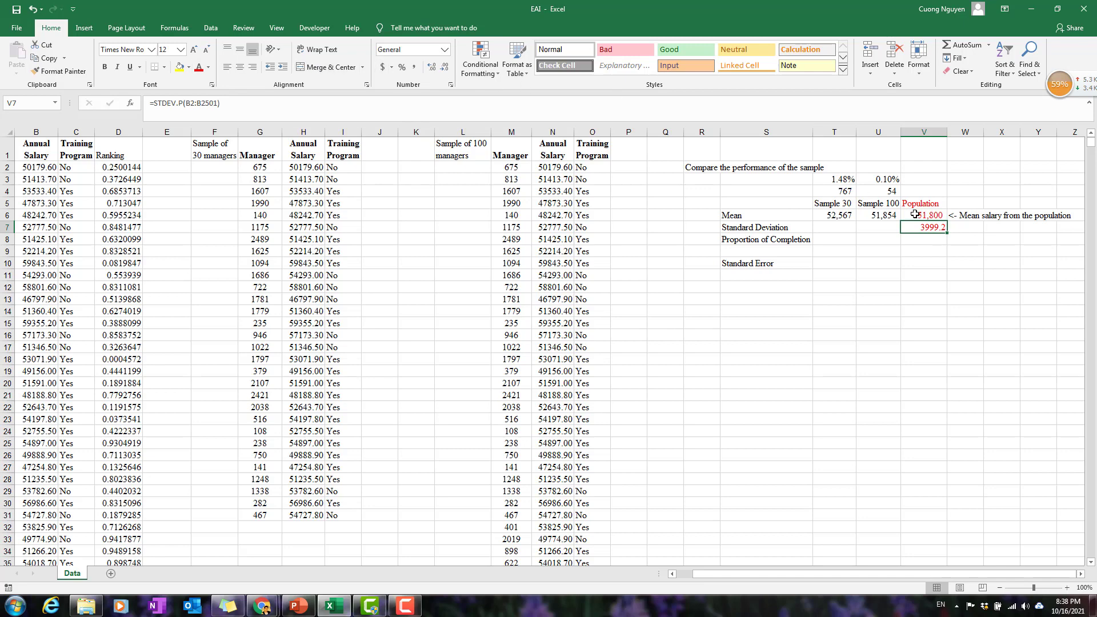
Calculate the Sample 30 standard deviation of annual salary in T7 with =STDEV.S(H2:H31).
{"action": "left_click", "coordinate": [874, 230]}
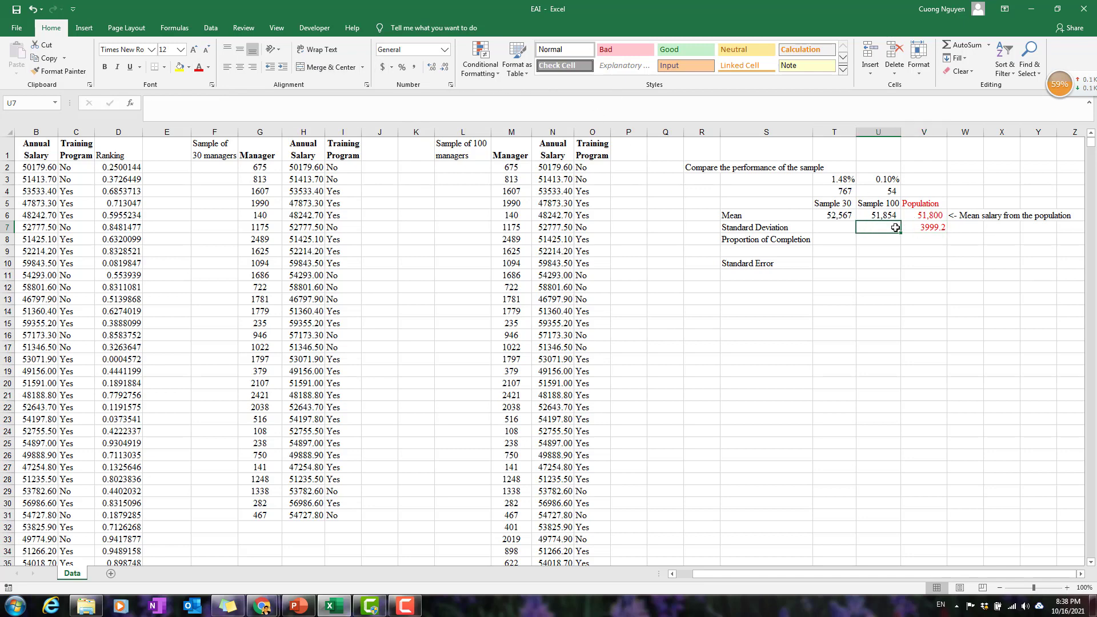
{"action": "left_click", "coordinate": [839, 228]}
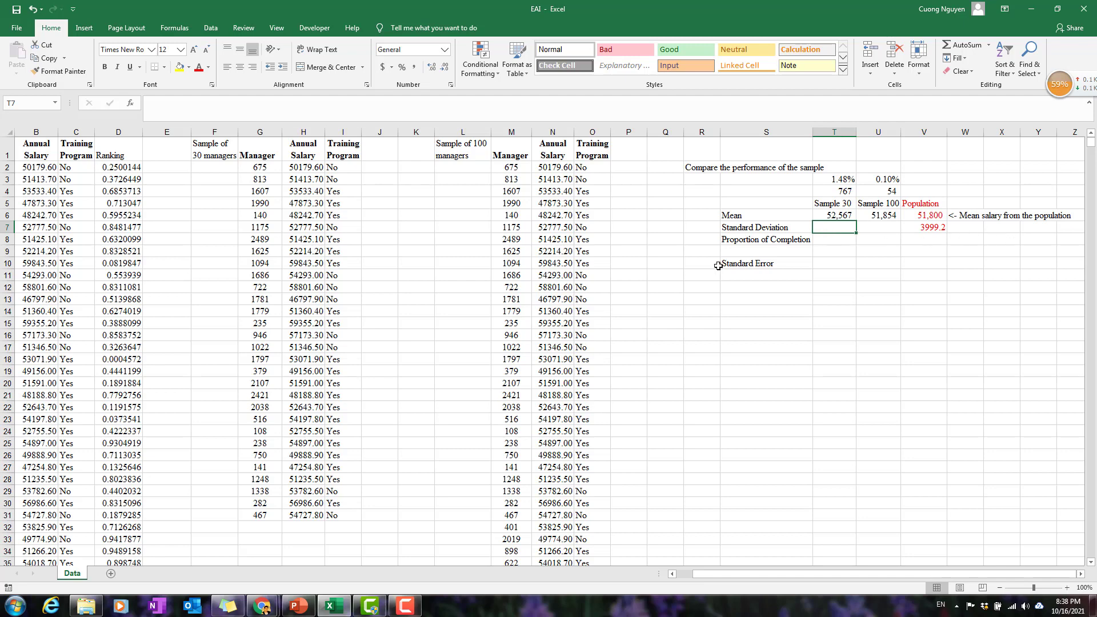
{"action": "type", "text": "=st"}
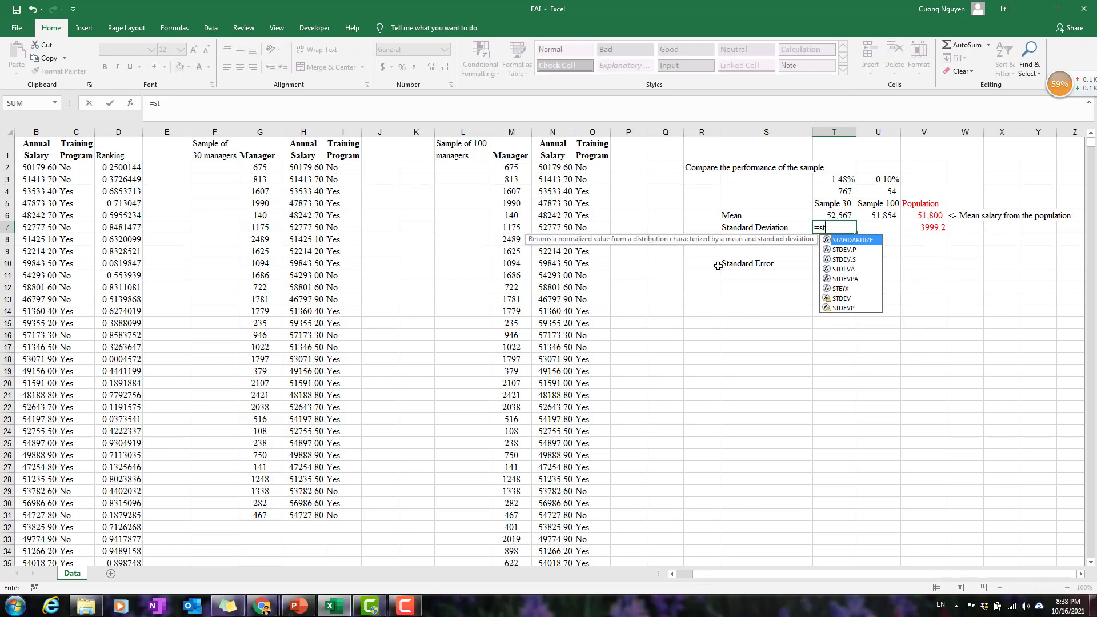
{"action": "type", "text": "dev"}
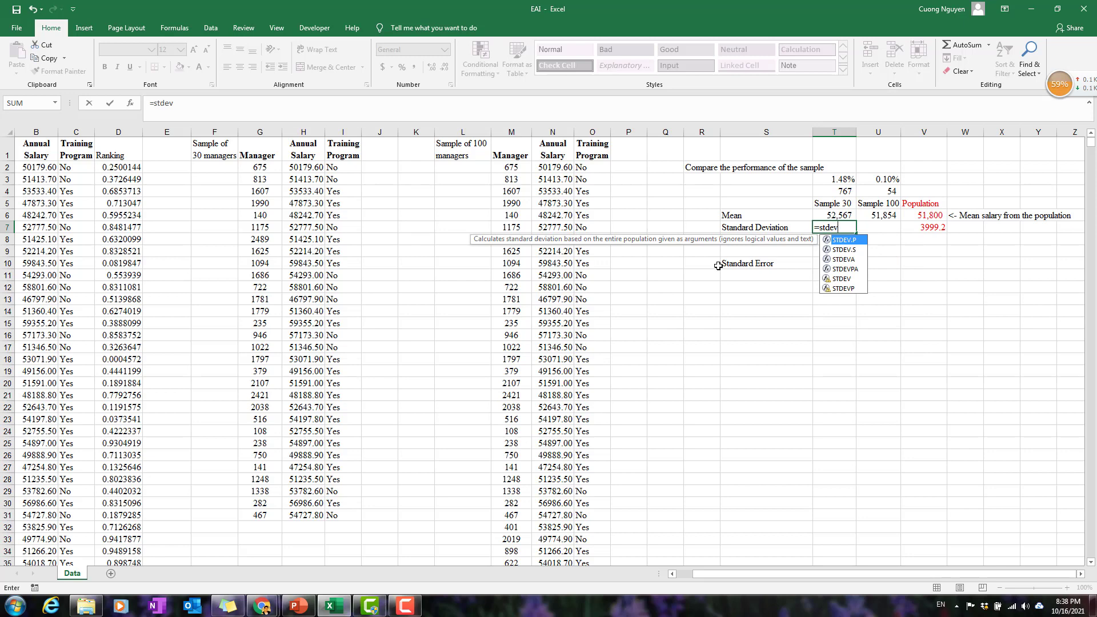
{"action": "type", "text": "."}
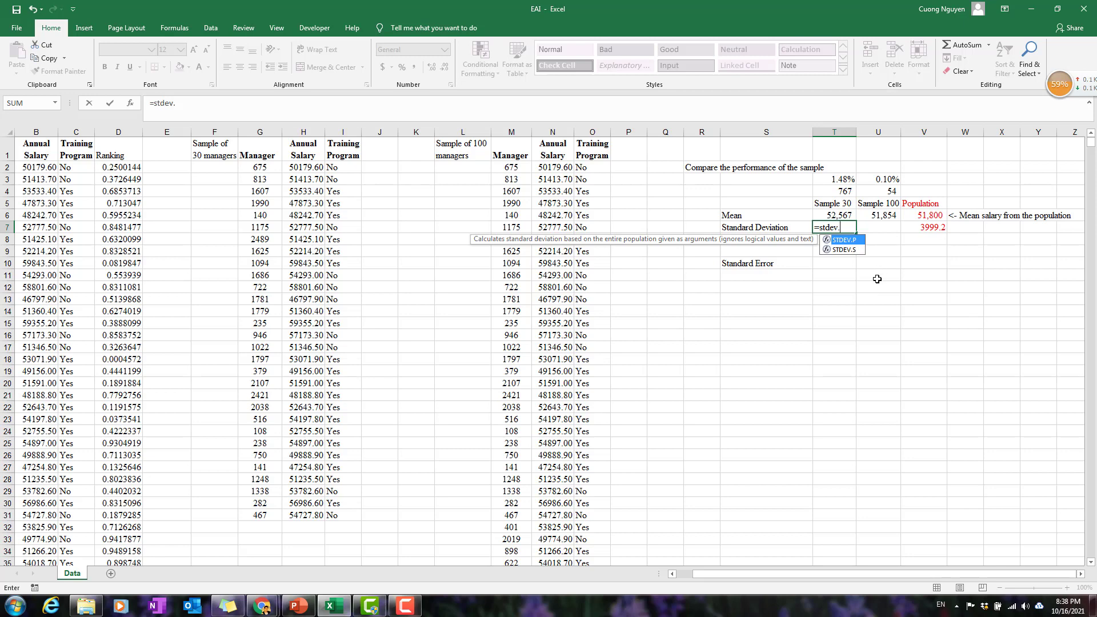
{"action": "type", "text": "s("}
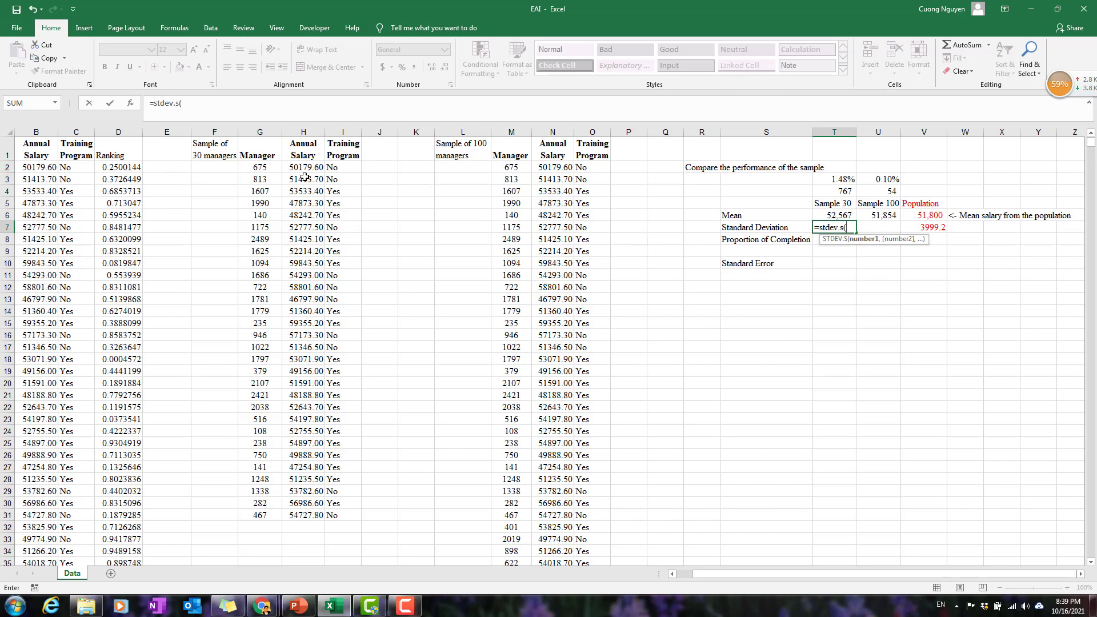
{"action": "left_click_drag", "start_coordinate": [309, 167], "coordinate": [293, 517]}
{"action": "type", "text": ")"}
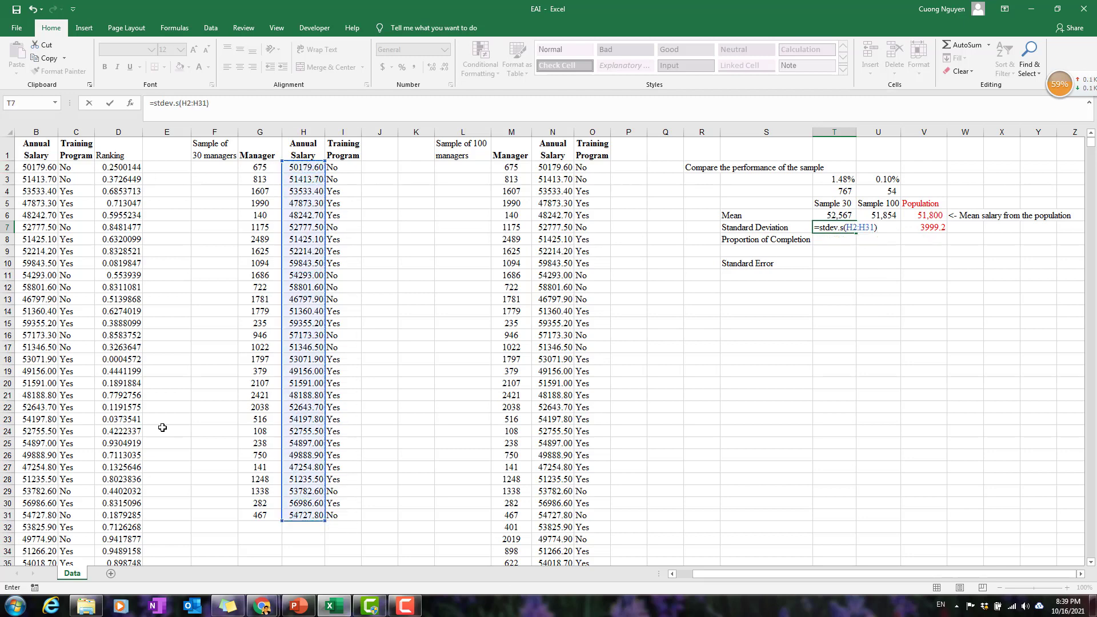
{"action": "key", "text": "Return"}
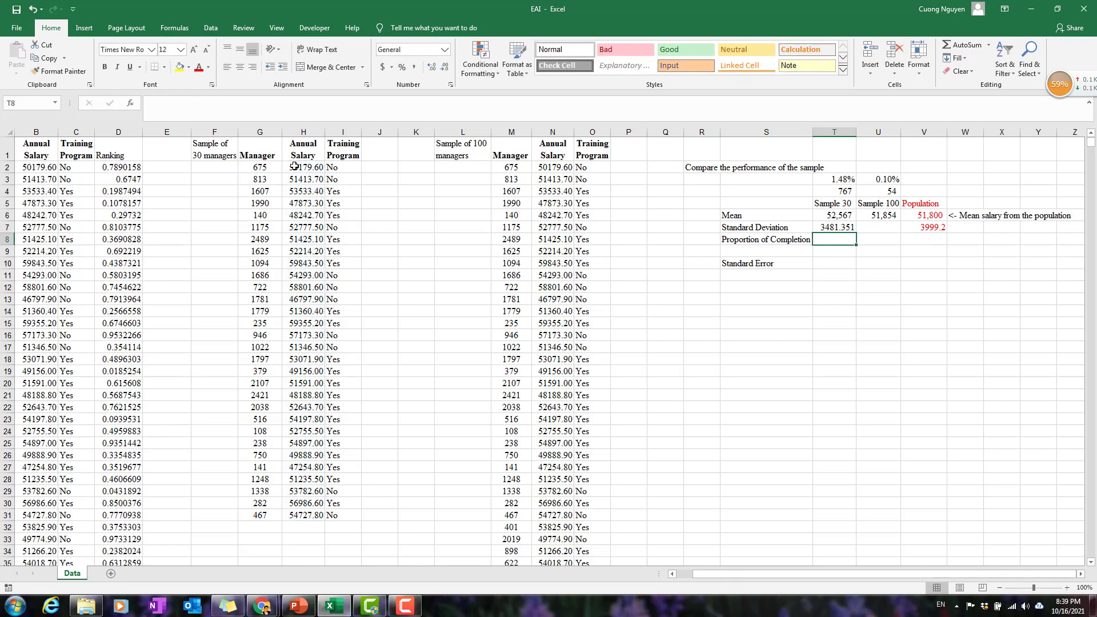
{"action": "left_click", "coordinate": [844, 226]}
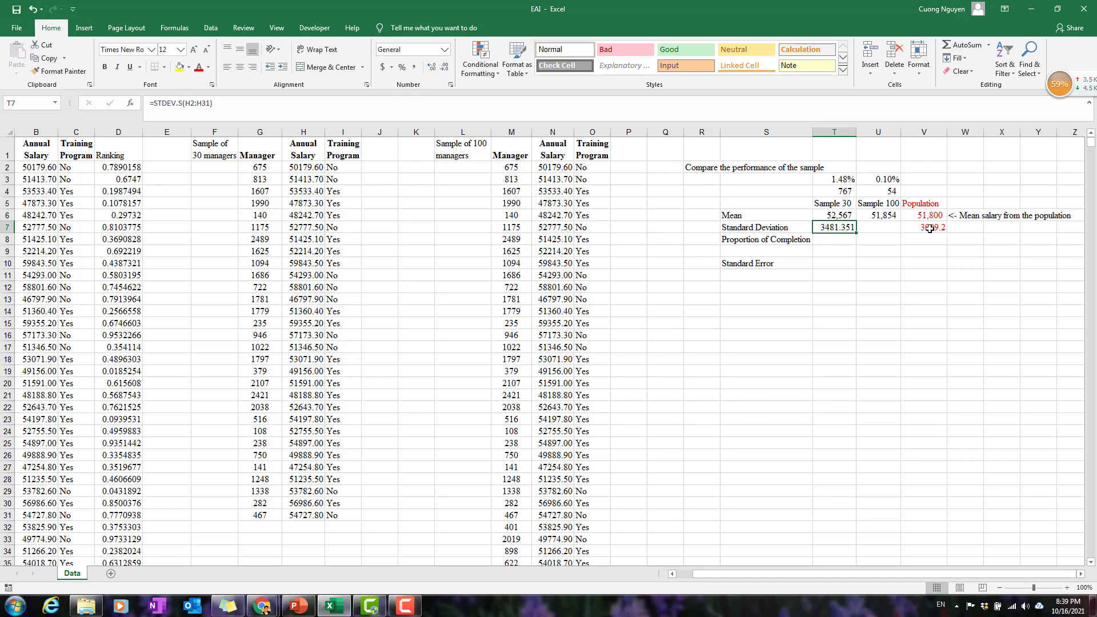
Calculate the Sample 100 standard deviation of annual salary in U7 with =STDEV.S(N2:N101).
{"action": "left_click", "coordinate": [875, 228]}
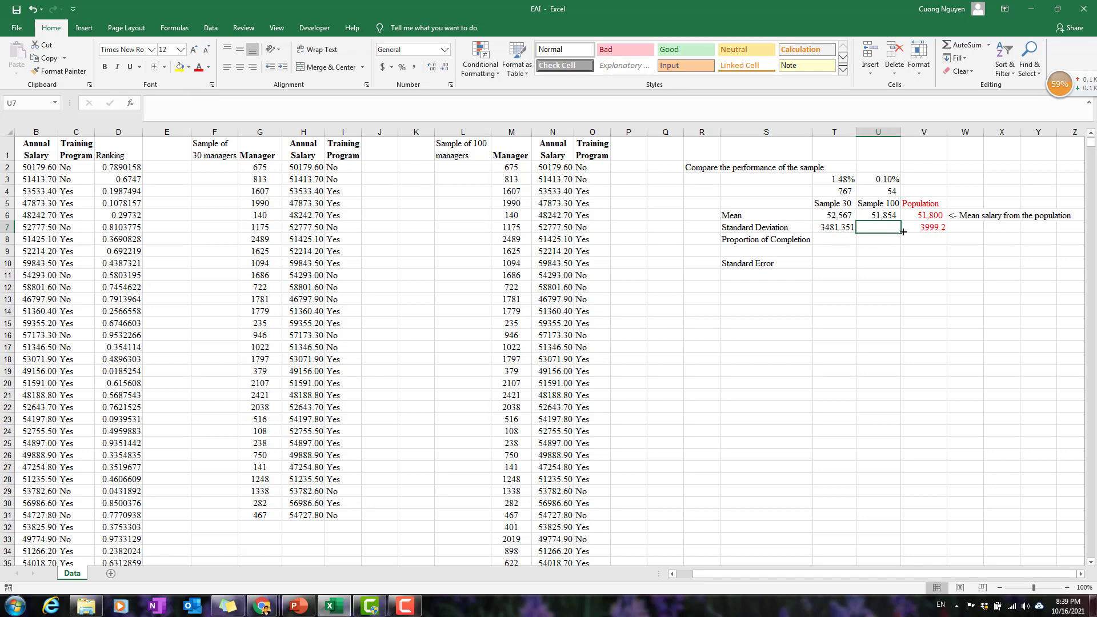
{"action": "type", "text": "="}
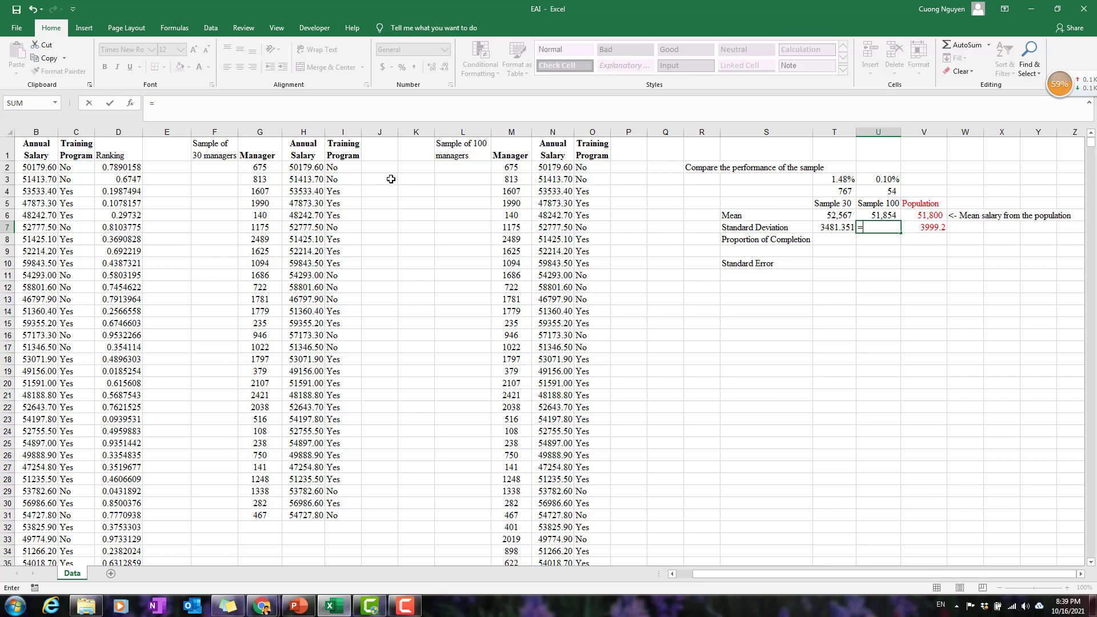
{"action": "type", "text": "s"}
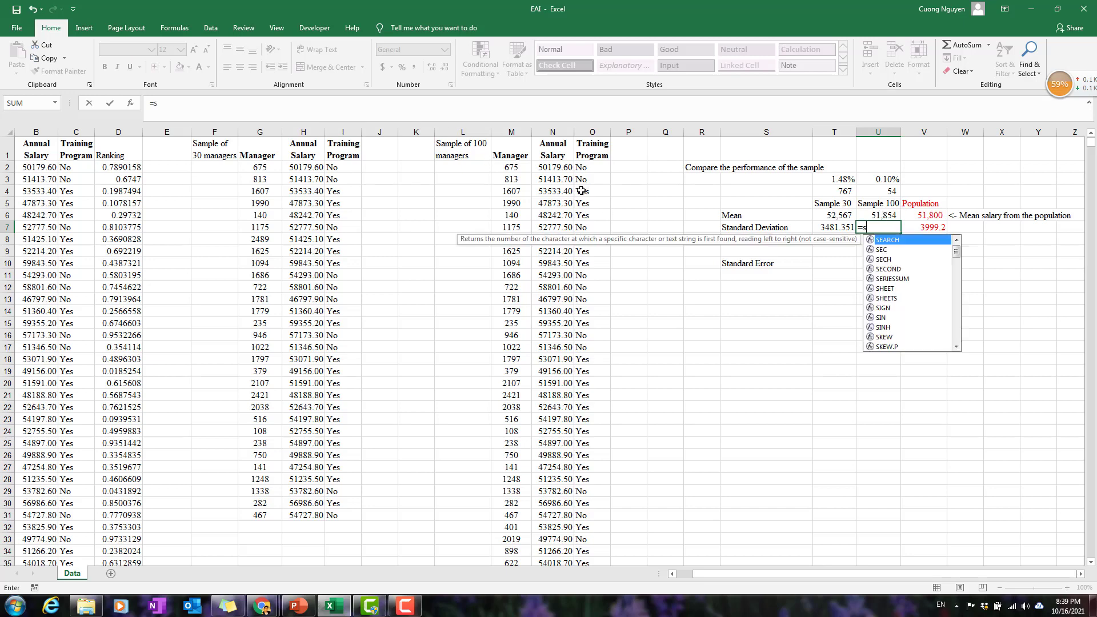
{"action": "type", "text": "tdev.s"}
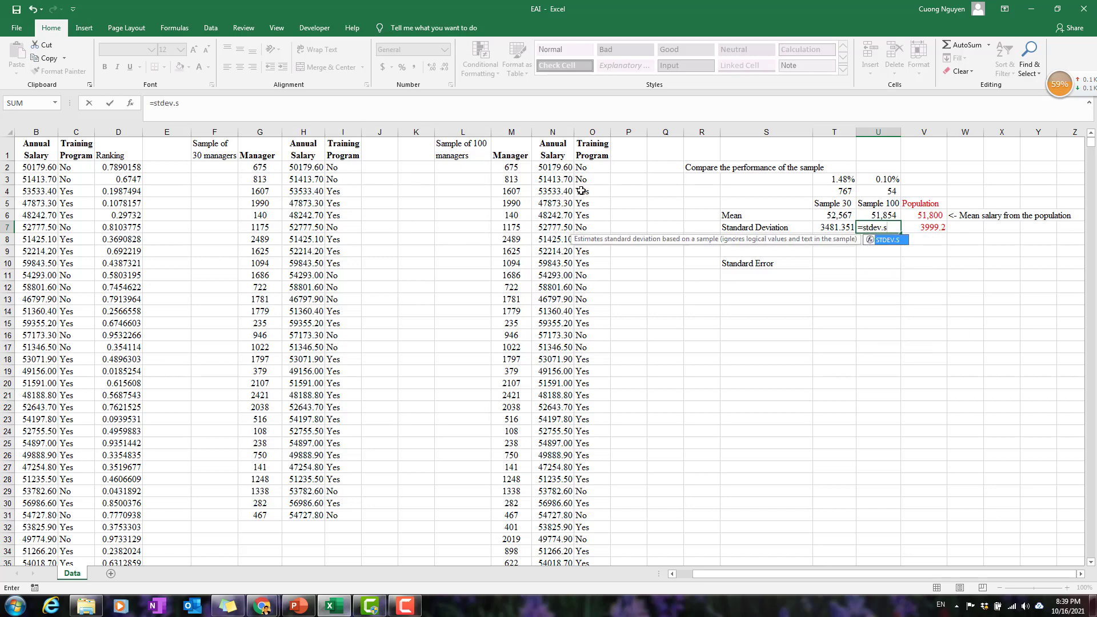
{"action": "type", "text": "("}
{"action": "left_click", "coordinate": [549, 166]}
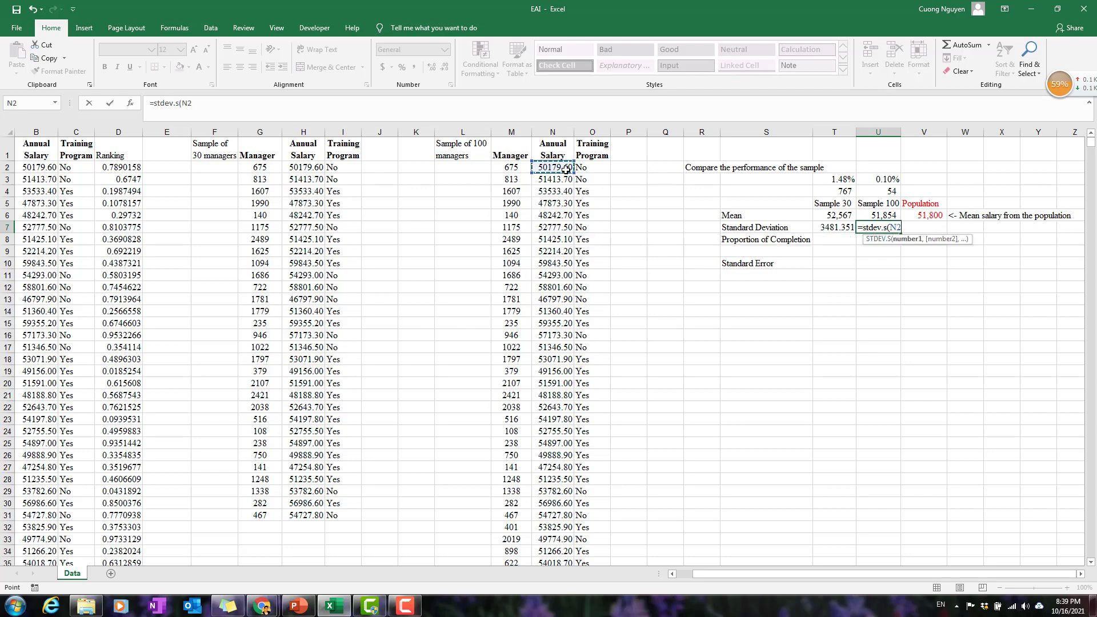
{"action": "key", "text": "ctrl+shift+Down"}
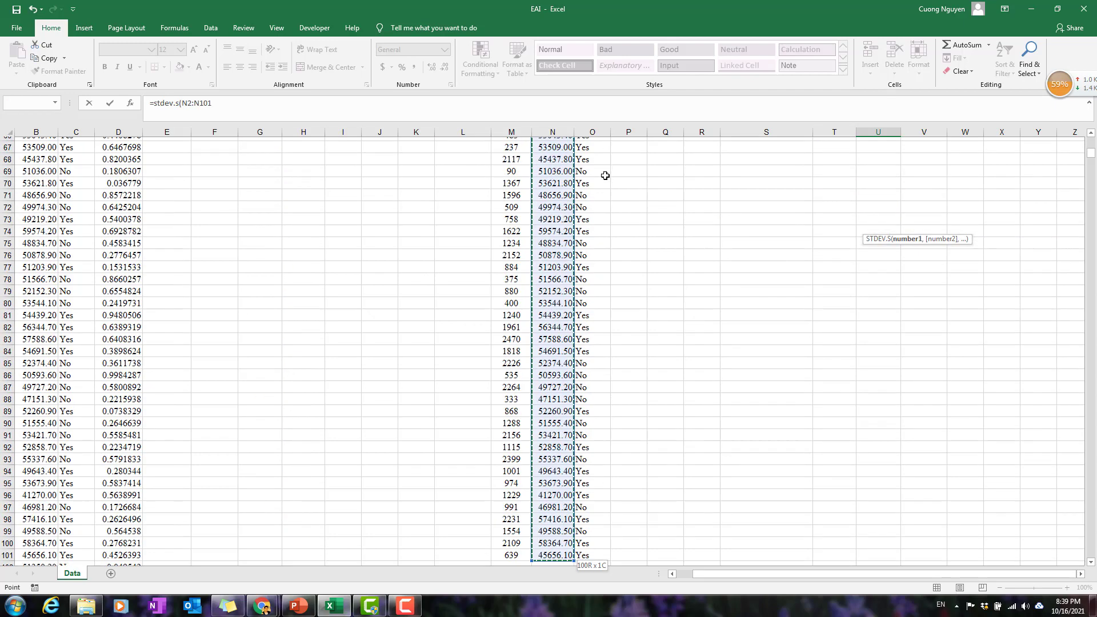
{"action": "scroll", "coordinate": [802, 262], "scroll_direction": "up", "scroll_amount": 20}
{"action": "scroll", "coordinate": [800, 267], "scroll_direction": "up", "scroll_amount": 2}
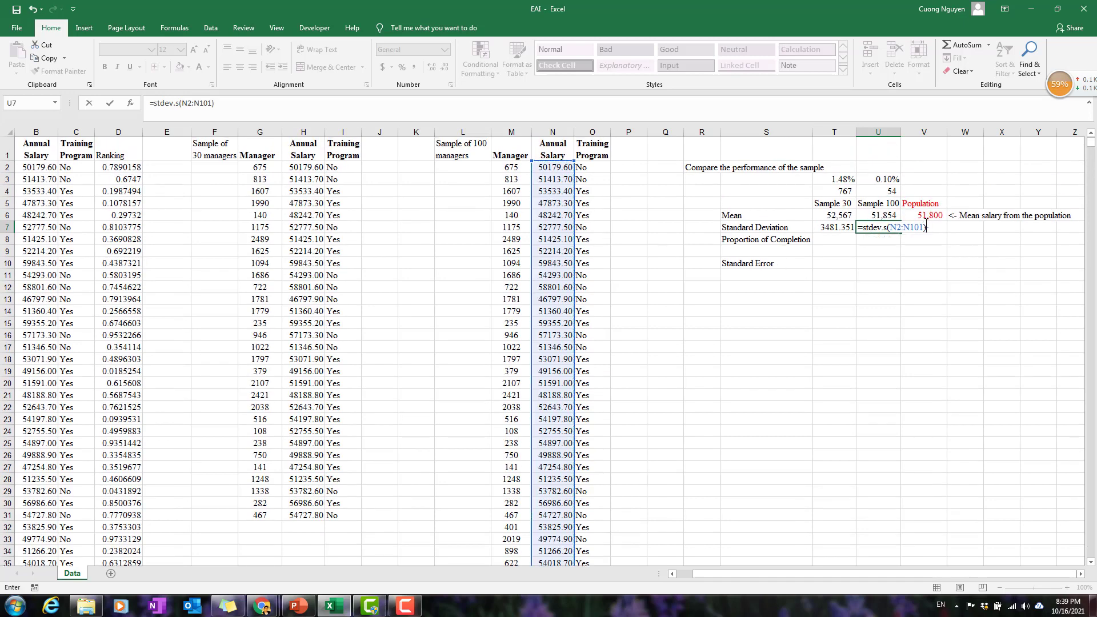
{"action": "key", "text": "Return"}
{"action": "left_click", "coordinate": [885, 227]}
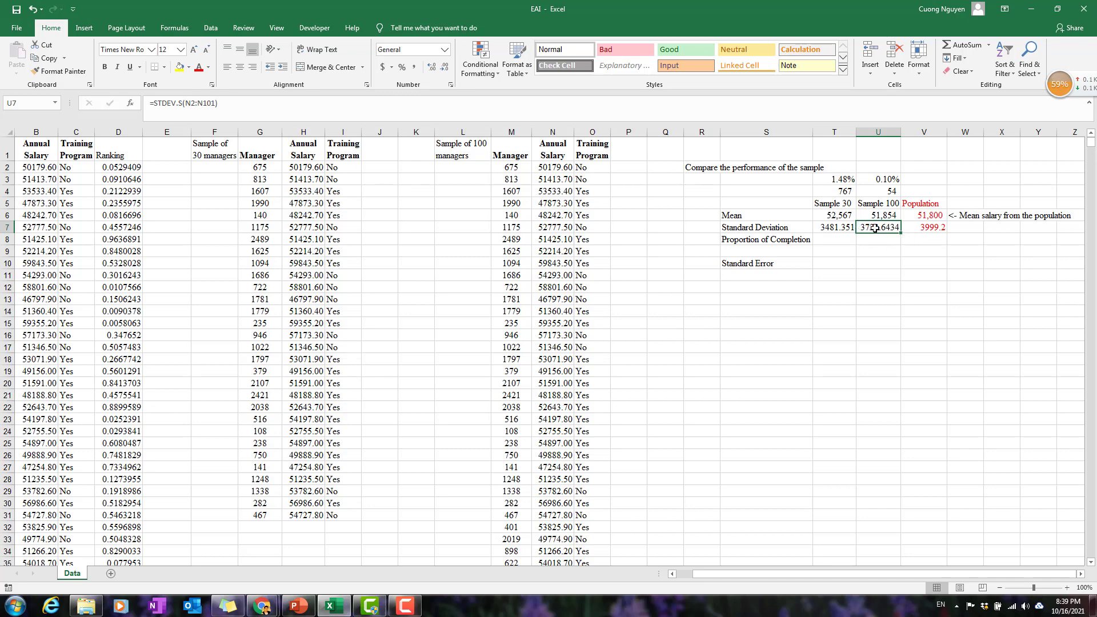
{"action": "left_click", "coordinate": [930, 229]}
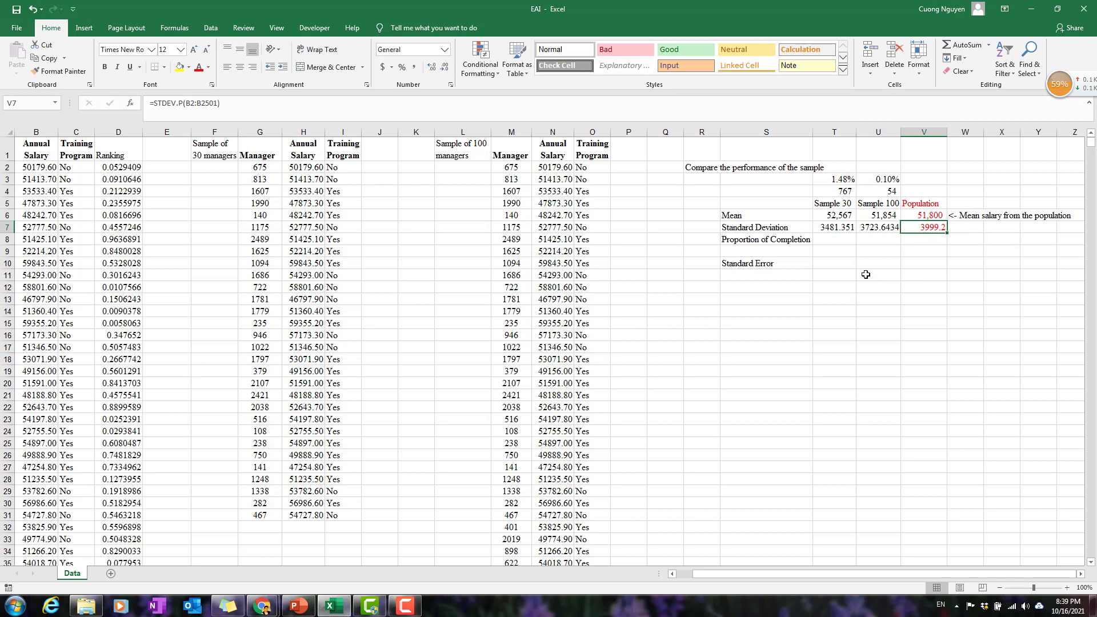
Enter the note "<- The sample perform pretty well compared to the real population data" in T13.
{"action": "left_click", "coordinate": [848, 295]}
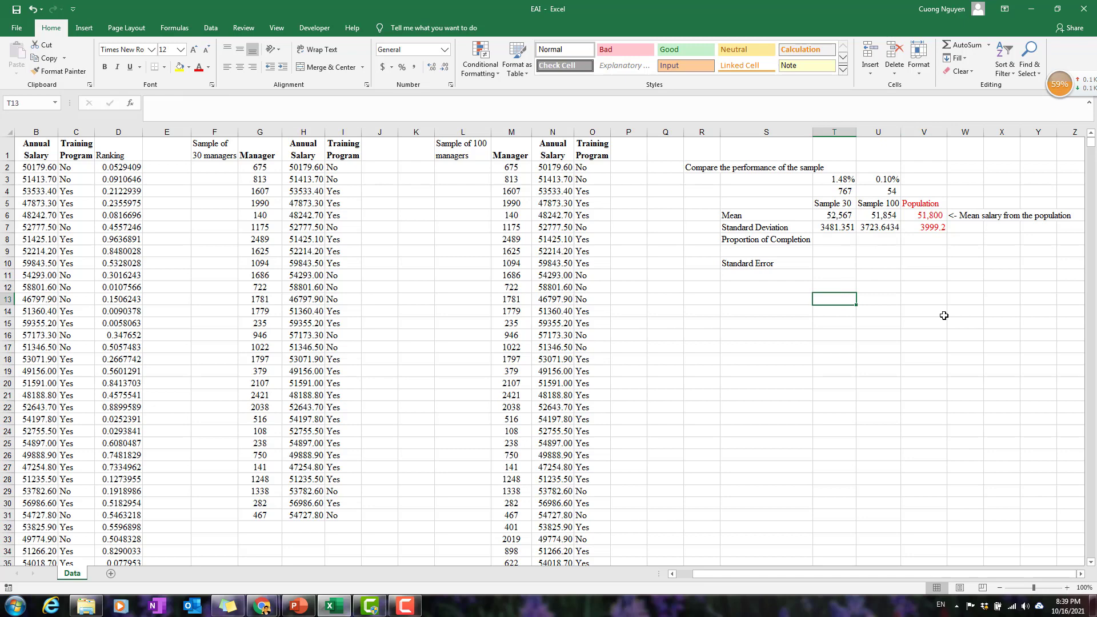
{"action": "type", "text": "<-"}
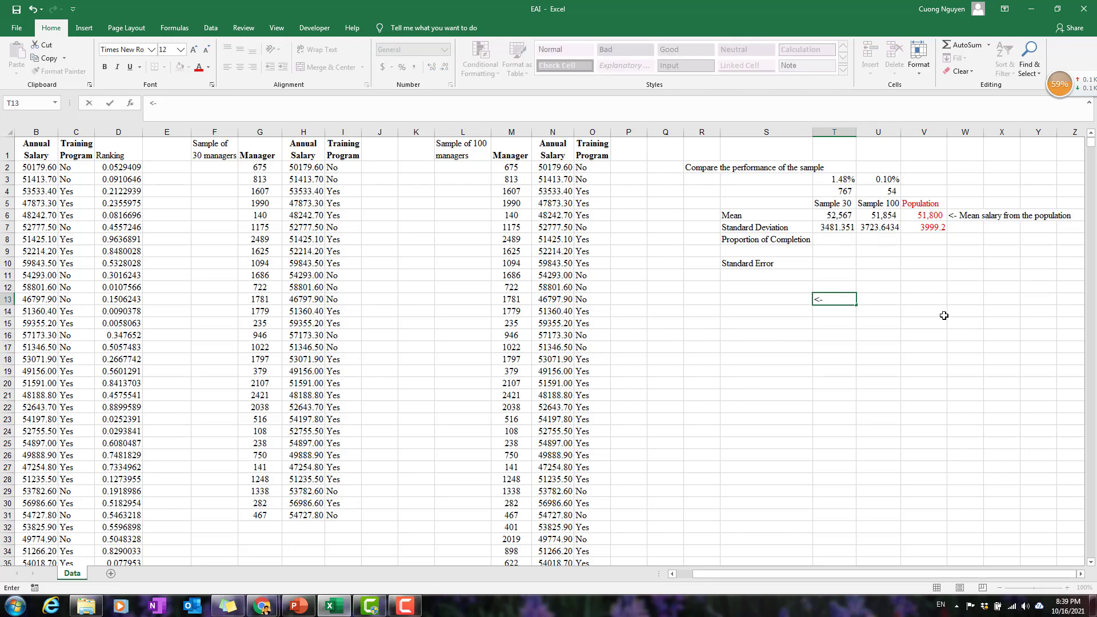
{"action": "type", "text": " The sample perform"}
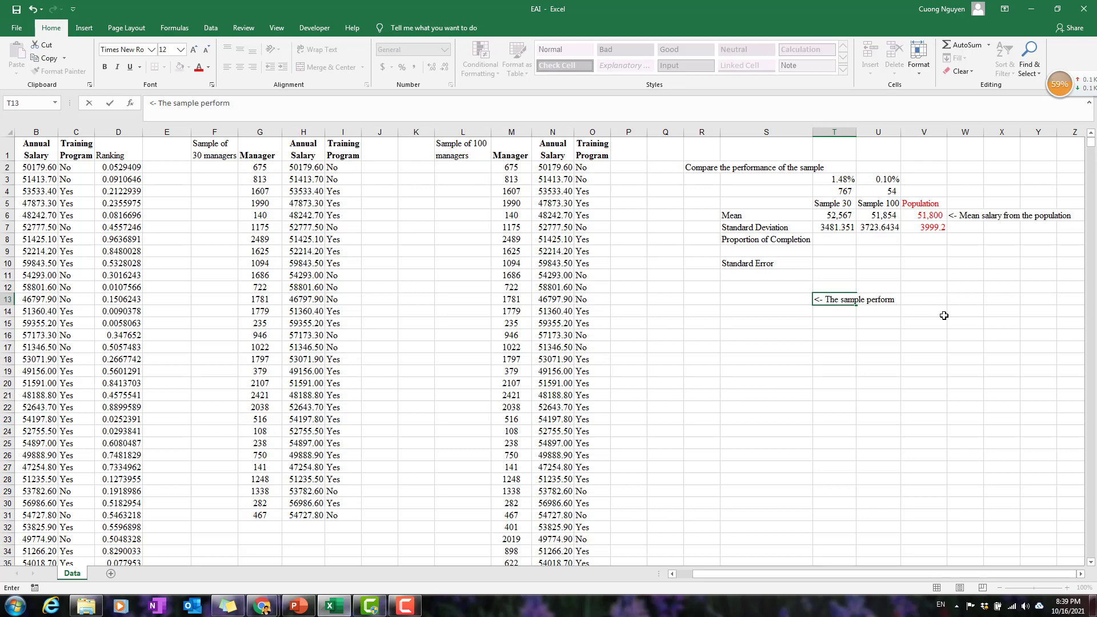
{"action": "type", "text": " pretty well compared to the "}
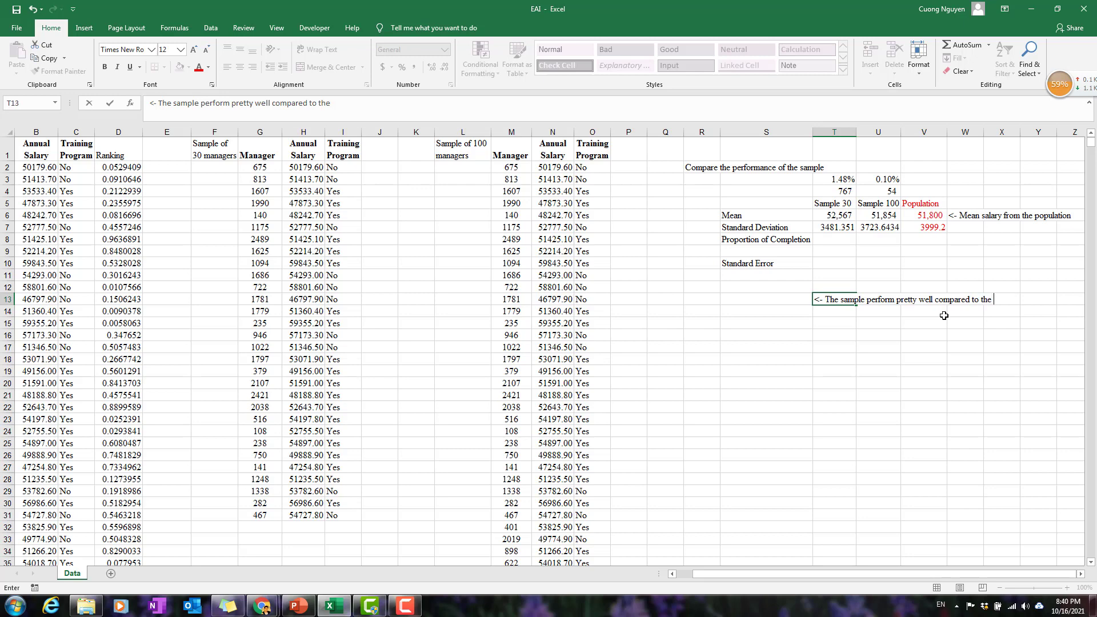
{"action": "type", "text": "real population data"}
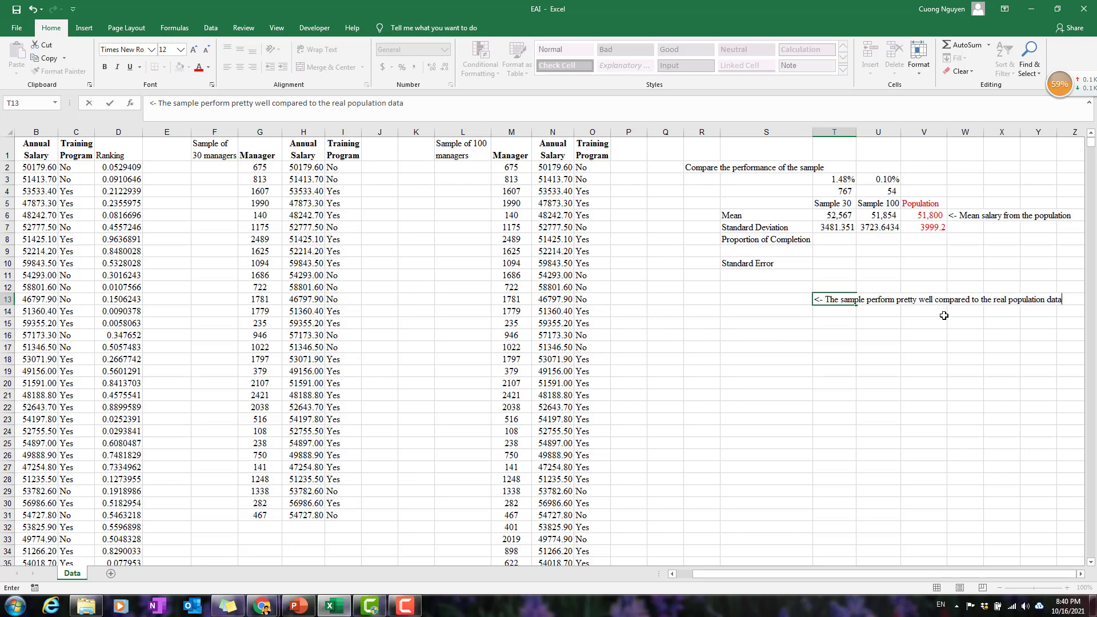
{"action": "key", "text": "Return"}
Examine the Proportion of Completion row and the Yes and No entries in the population's Training Program column.
{"action": "left_click", "coordinate": [834, 263]}
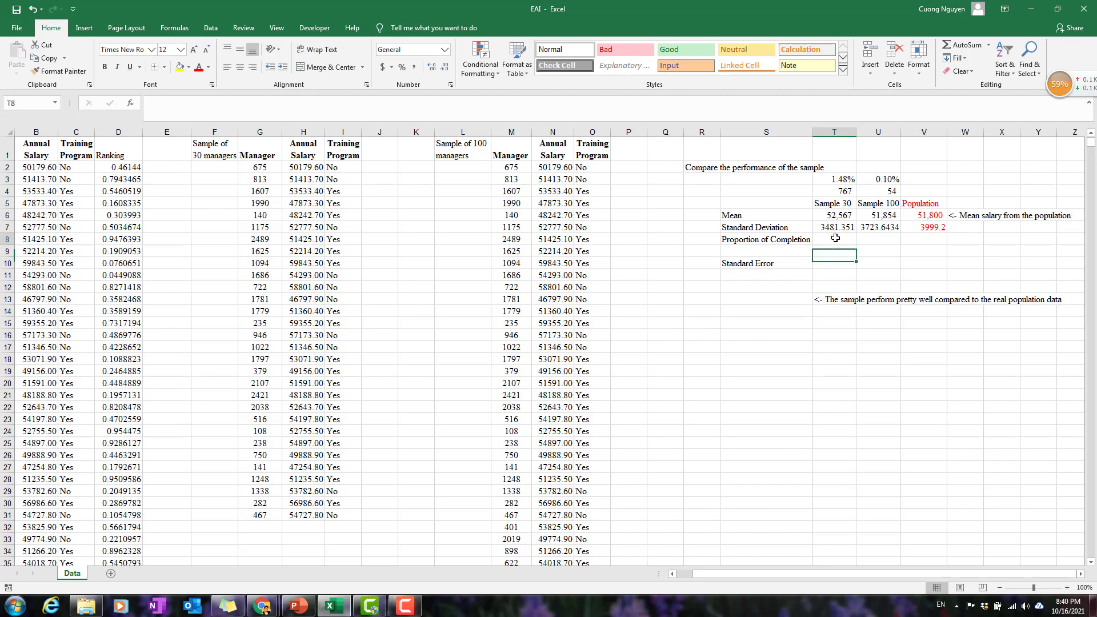
{"action": "left_click", "coordinate": [835, 239]}
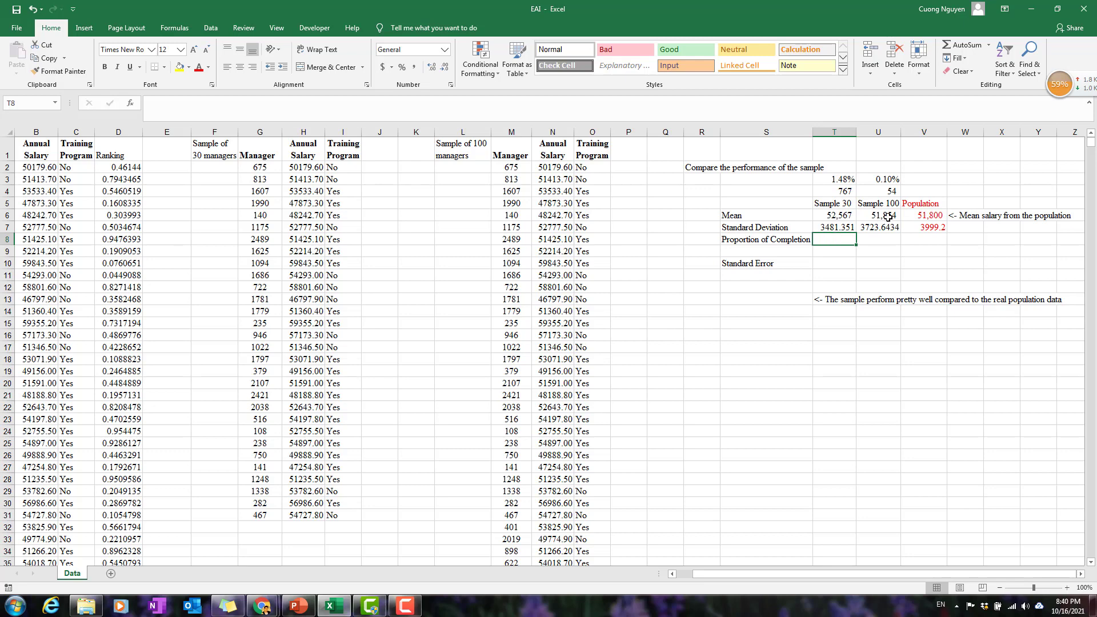
{"action": "left_click_drag", "start_coordinate": [930, 215], "coordinate": [932, 240]}
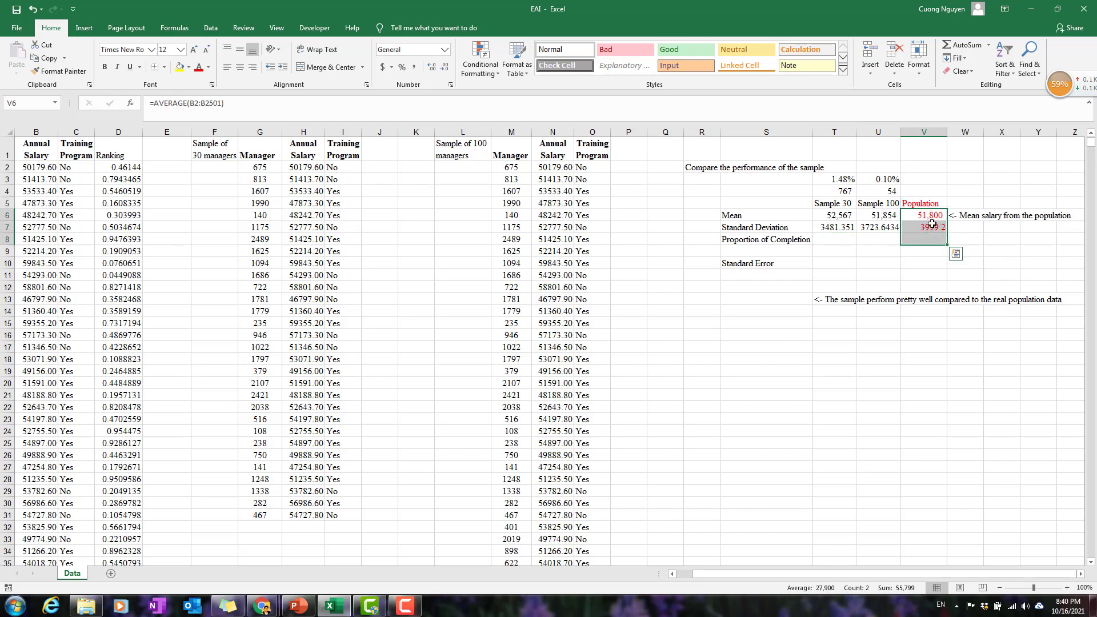
{"action": "left_click", "coordinate": [836, 240]}
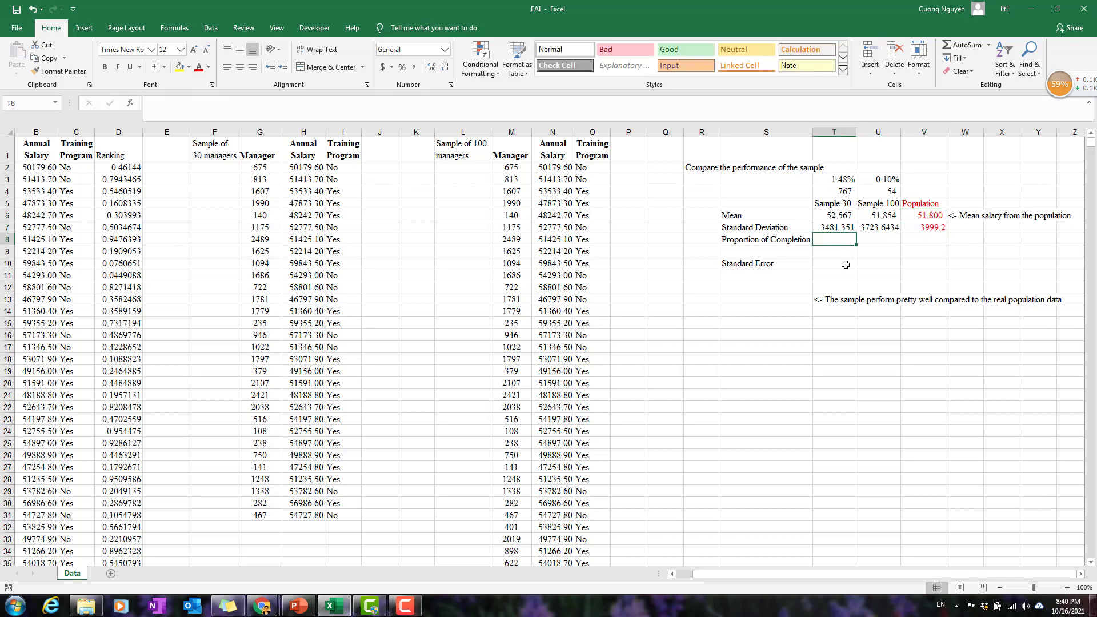
{"action": "left_click", "coordinate": [923, 239]}
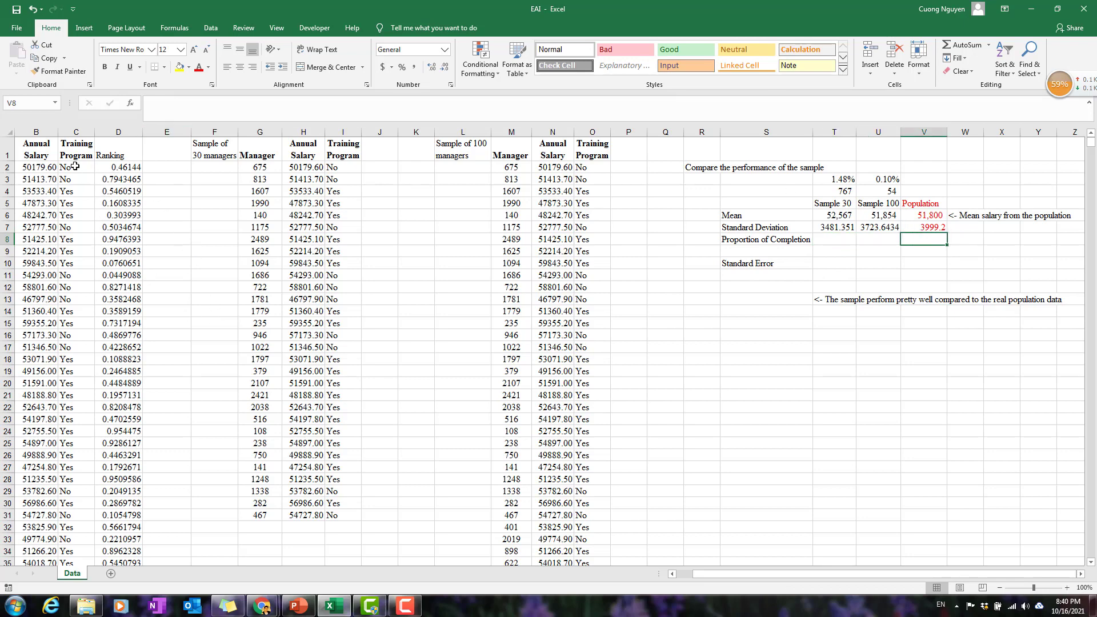
{"action": "scroll", "coordinate": [78, 180], "scroll_direction": "down", "scroll_amount": 2}
{"action": "scroll", "coordinate": [81, 194], "scroll_direction": "up", "scroll_amount": 2}
{"action": "left_click_drag", "start_coordinate": [716, 576], "coordinate": [697, 576]}
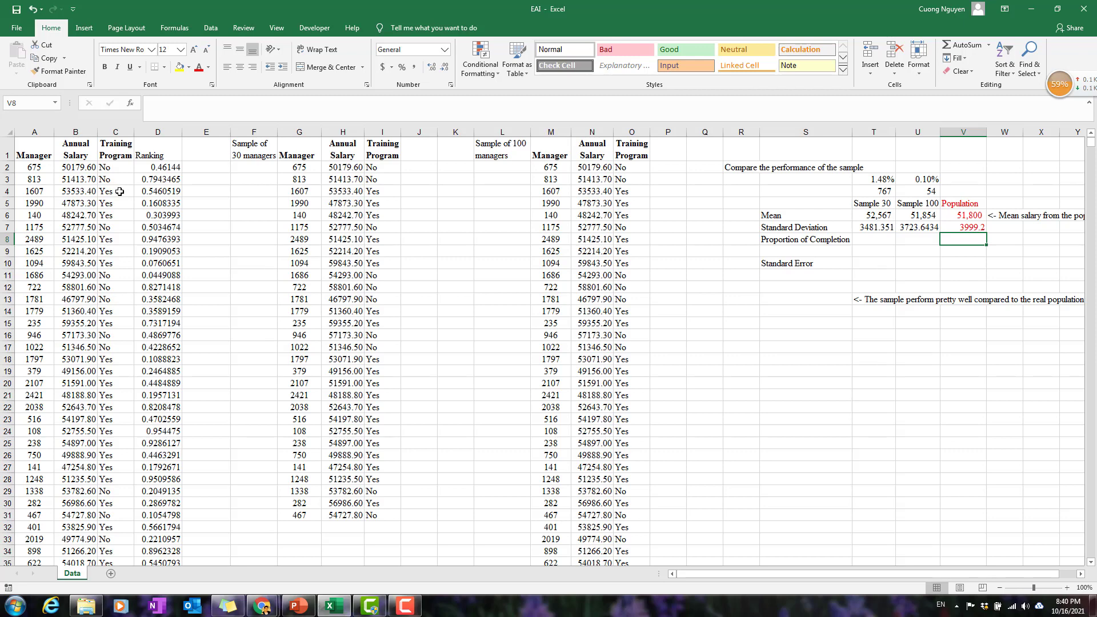
{"action": "mouse_move", "coordinate": [119, 192]}
{"action": "left_mouse_down"}
{"action": "mouse_move", "coordinate": [118, 227]}
{"action": "mouse_move", "coordinate": [126, 212]}
{"action": "left_mouse_up"}
{"action": "left_click_drag", "start_coordinate": [114, 168], "coordinate": [121, 175]}
{"action": "left_click", "coordinate": [118, 227]}
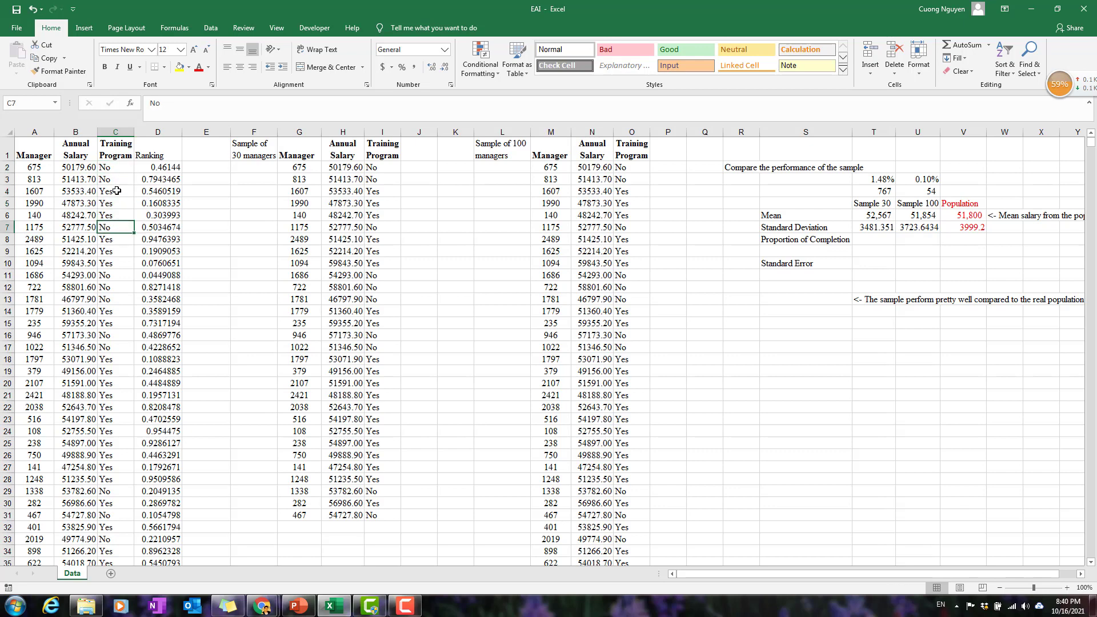
{"action": "left_click_drag", "start_coordinate": [117, 190], "coordinate": [120, 215]}
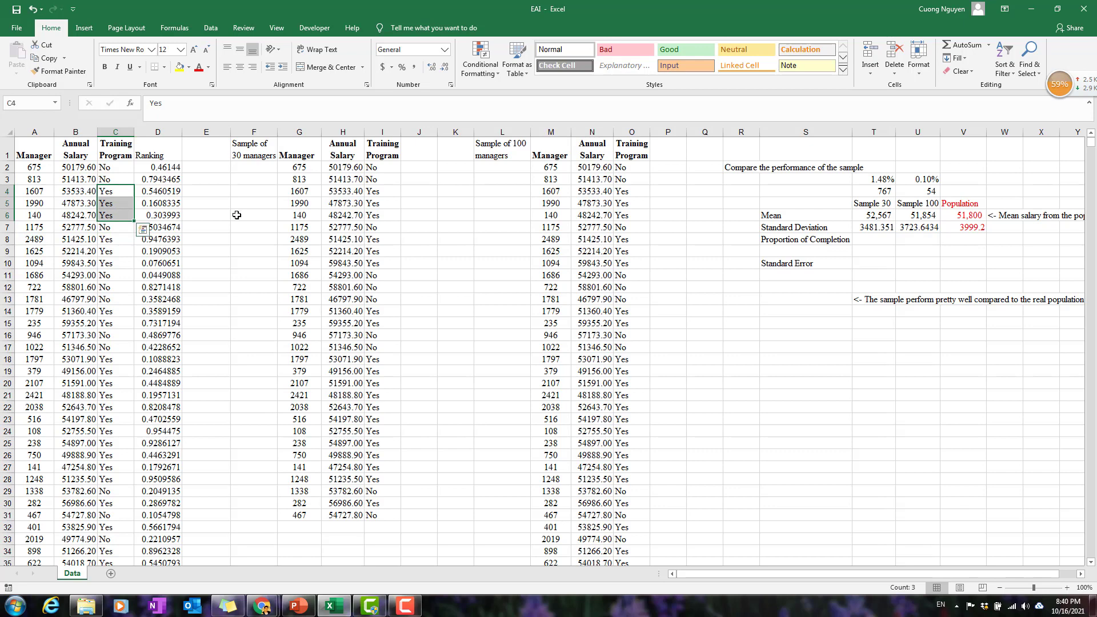
{"action": "left_click", "coordinate": [1020, 244]}
{"action": "left_click", "coordinate": [969, 249]}
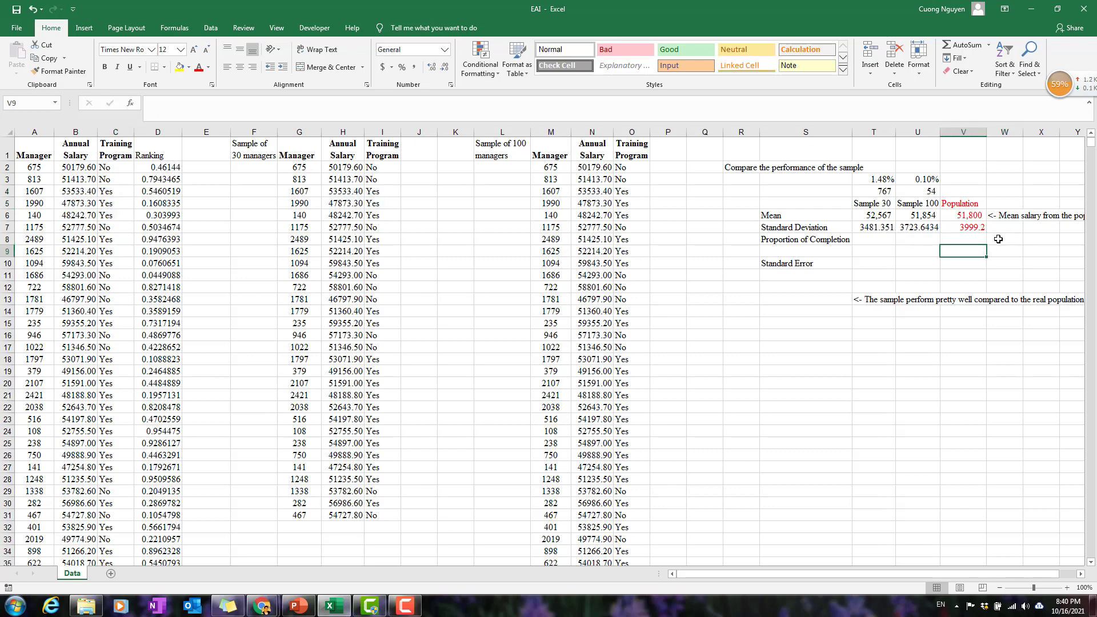
Count the population managers who completed the training program in V8 with =COUNTIF(C2:C2501,"Yes").
{"action": "left_click", "coordinate": [979, 240]}
{"action": "type", "text": "=countif"}
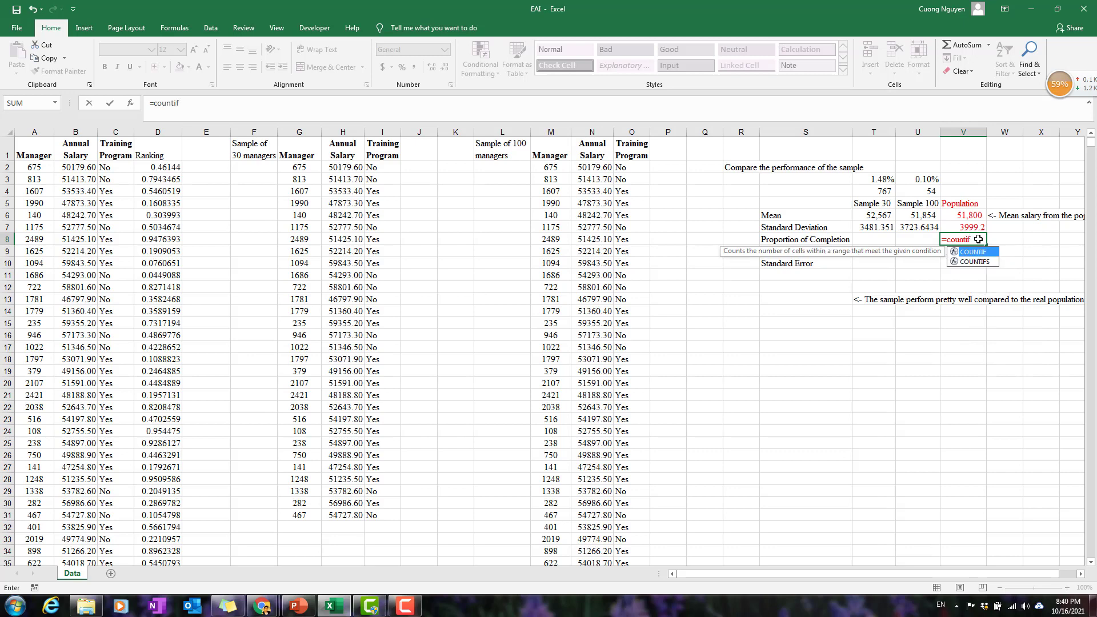
{"action": "type", "text": "("}
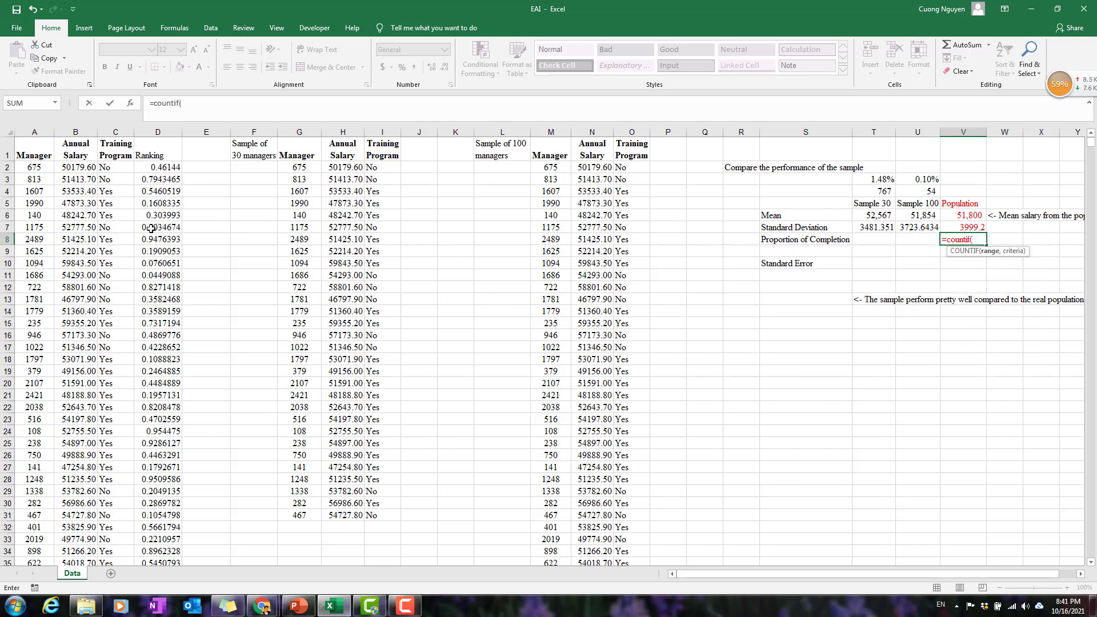
{"action": "left_click", "coordinate": [120, 168]}
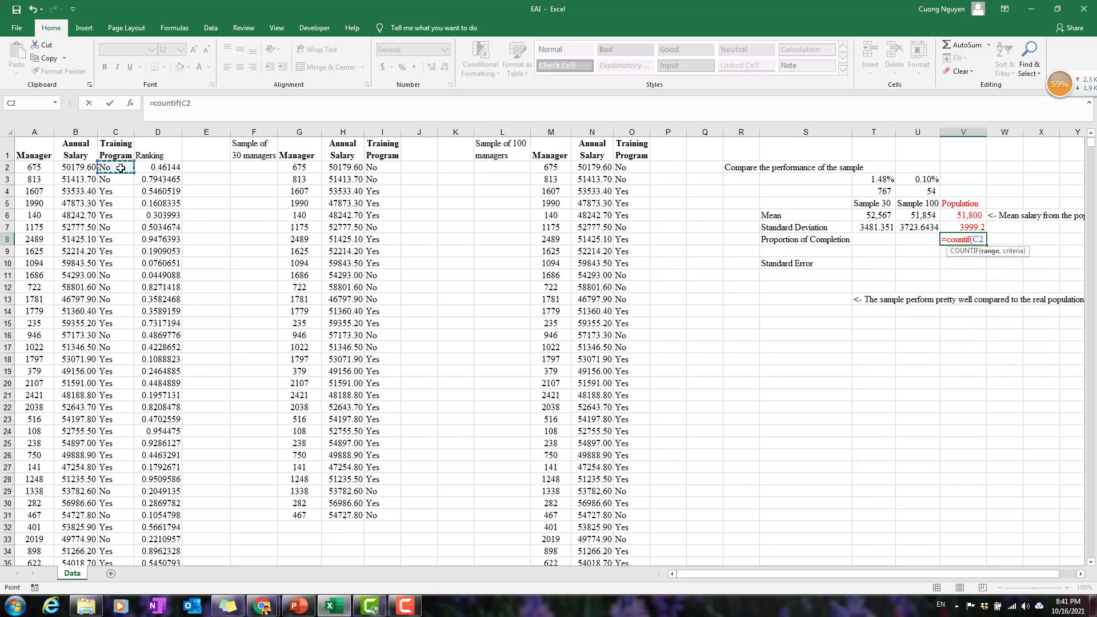
{"action": "key", "text": "ctrl+shift+Down"}
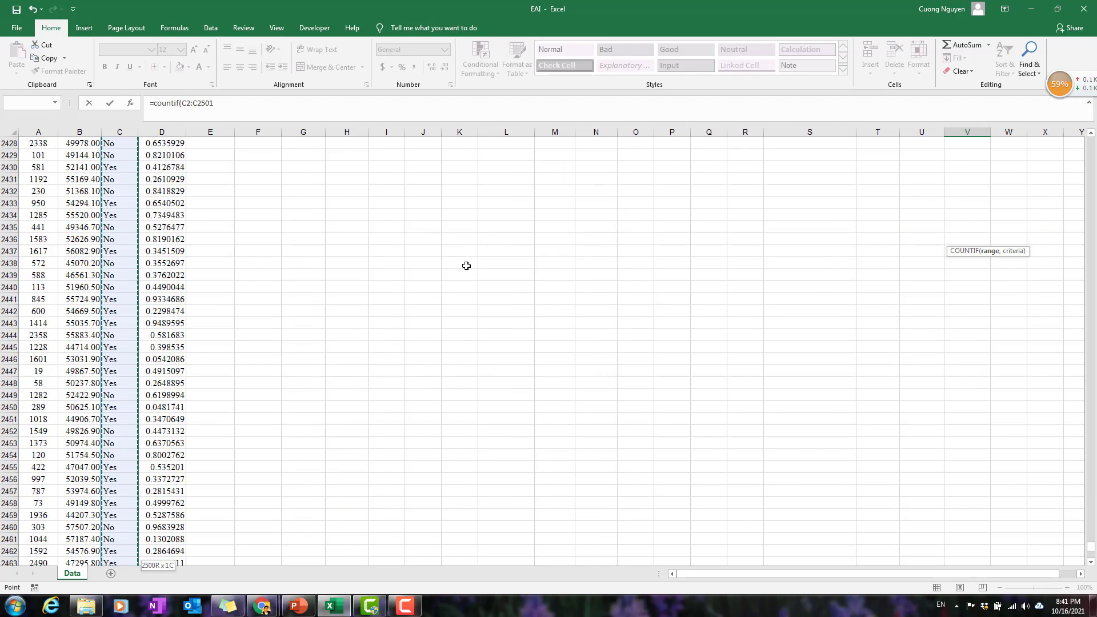
{"action": "scroll", "coordinate": [306, 296], "scroll_direction": "up", "scroll_amount": 15}
{"action": "left_click", "coordinate": [248, 105]}
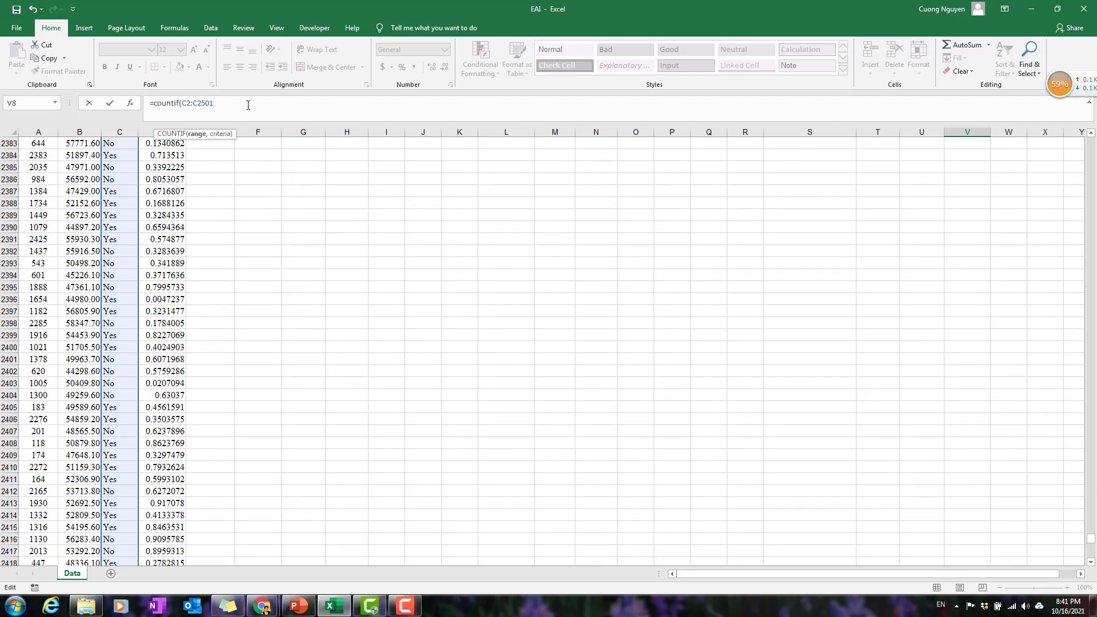
{"action": "type", "text": ","}
{"action": "type", "text": "\"Yes\")"}
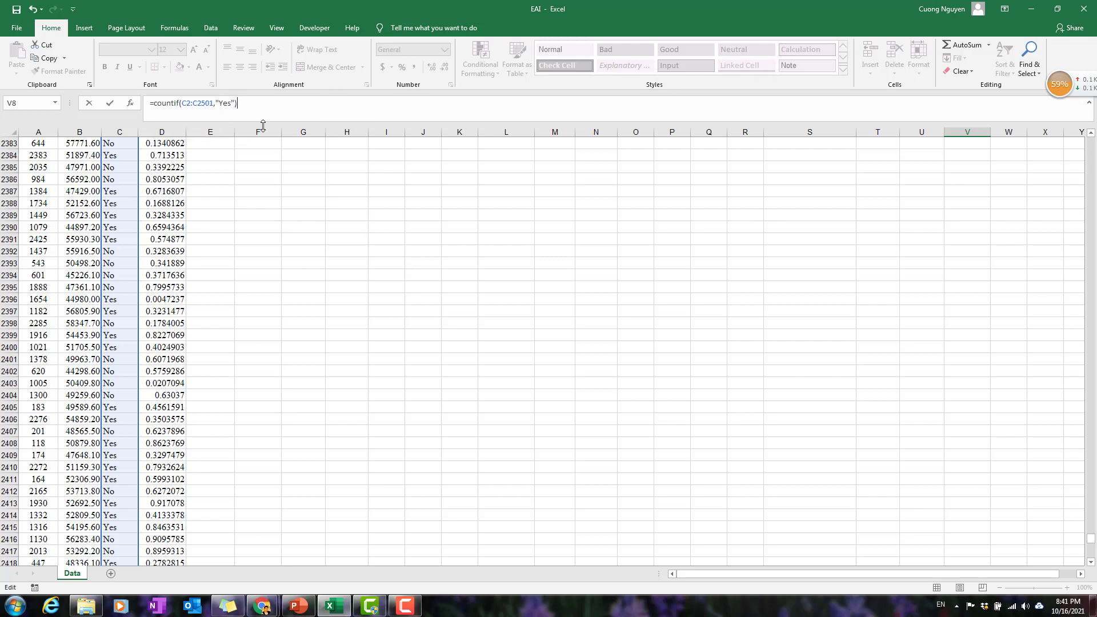
{"action": "key", "text": "Return"}
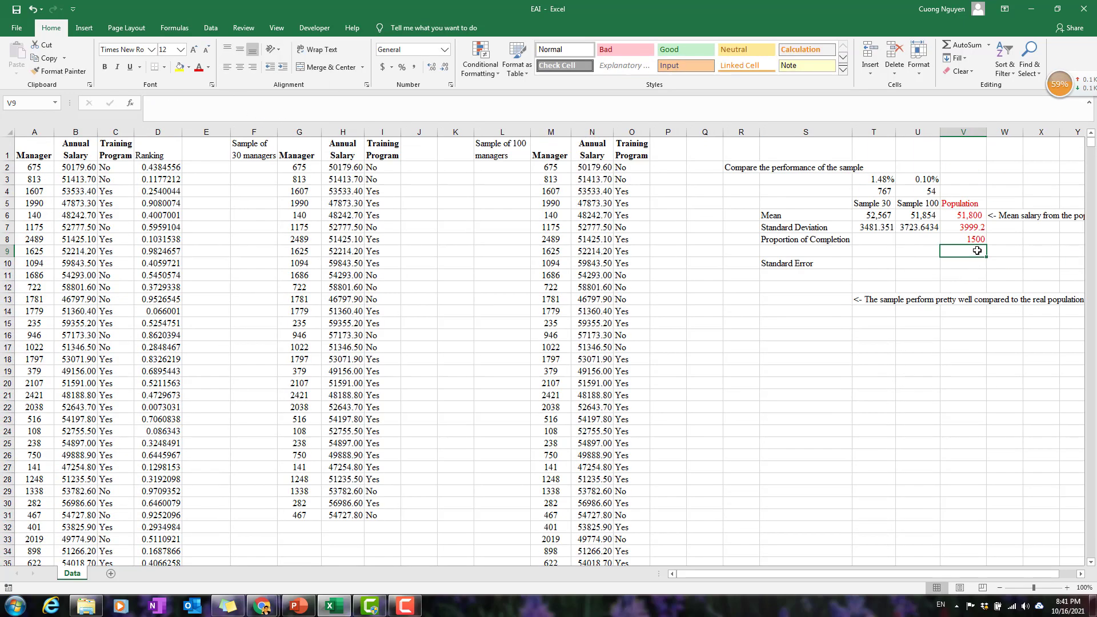
{"action": "left_click", "coordinate": [979, 240]}
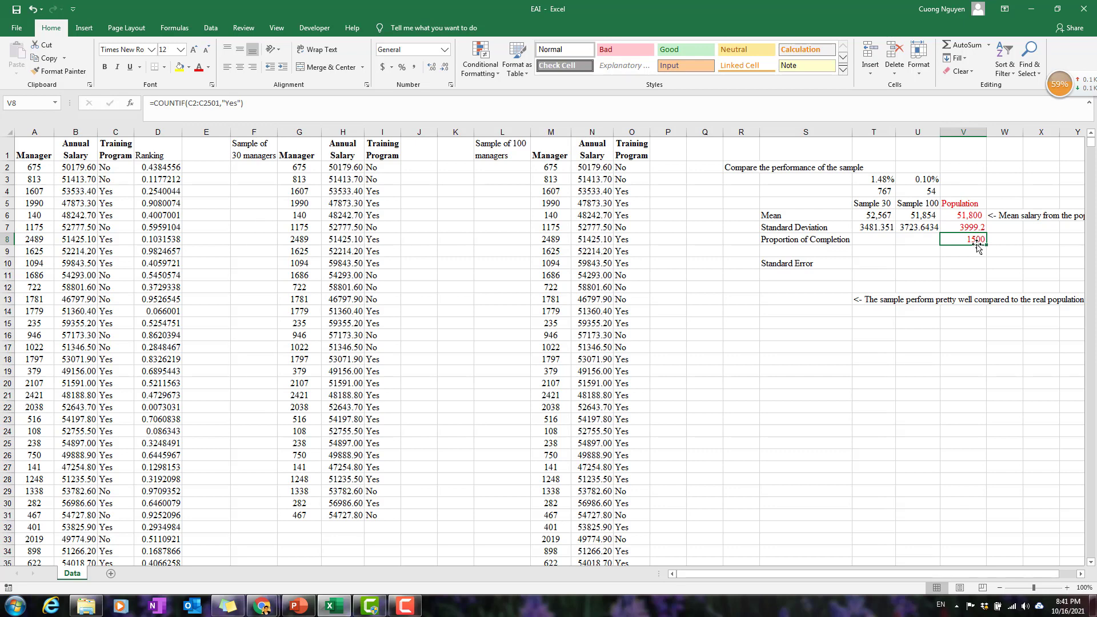
Divide the population's Yes count in V8 by 2500 and format the result as a percentage with one decimal.
{"action": "double_click", "coordinate": [984, 240]}
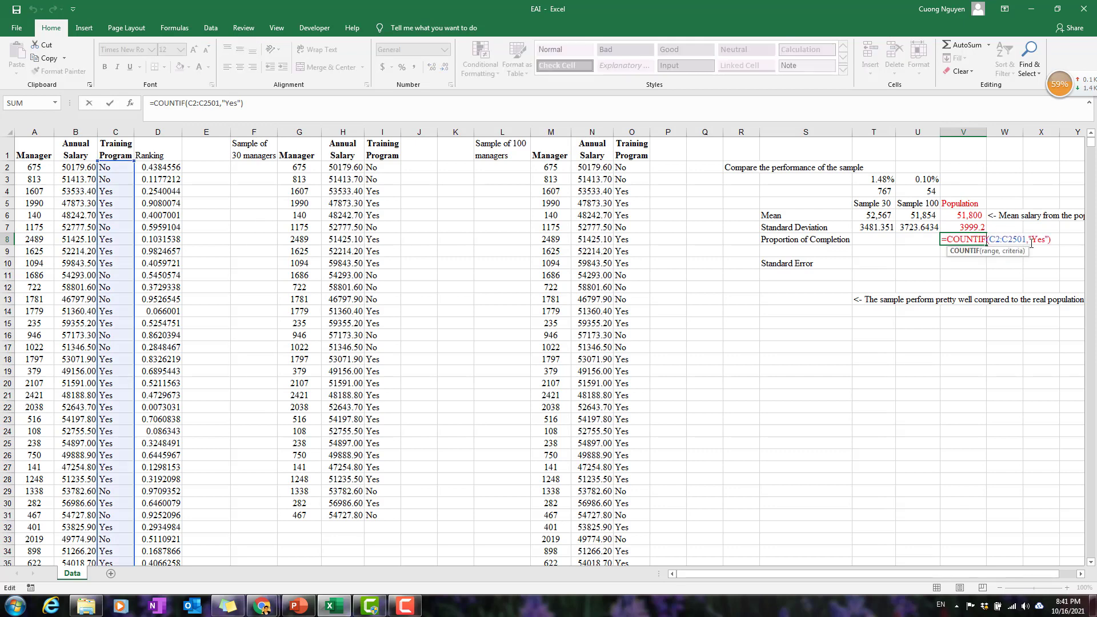
{"action": "left_click", "coordinate": [1061, 239]}
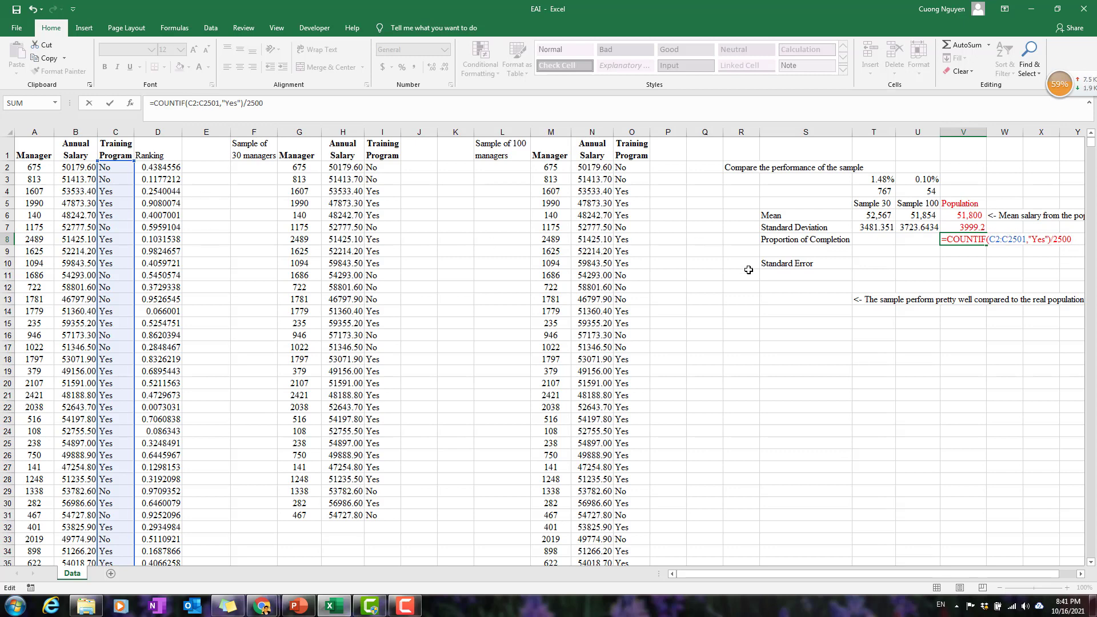
{"action": "key", "text": "ctrl+Return"}
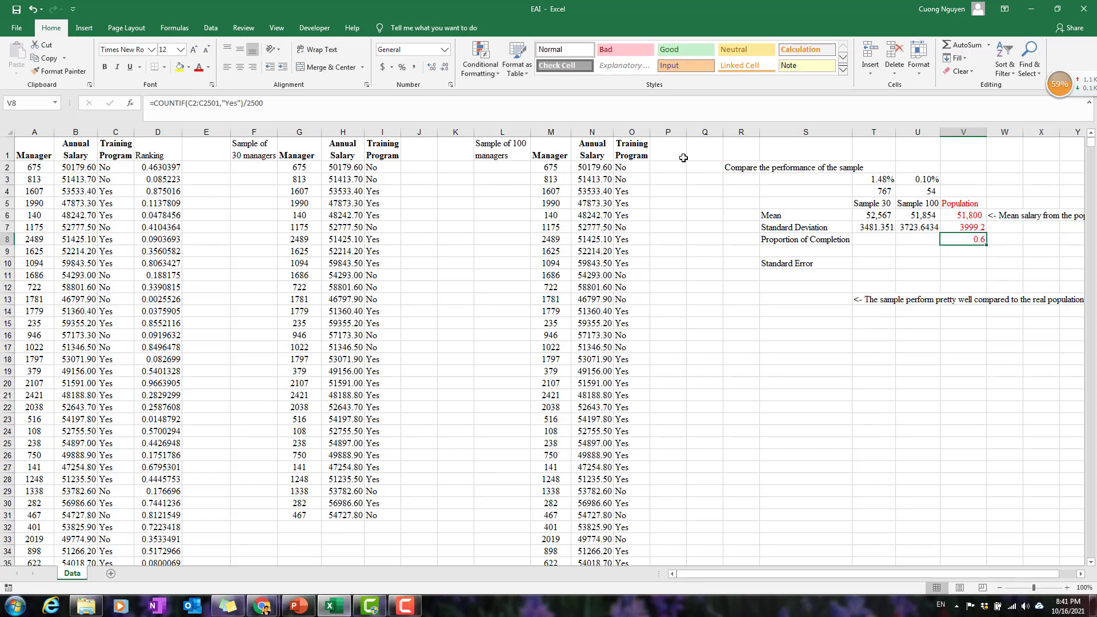
{"action": "left_click", "coordinate": [402, 67]}
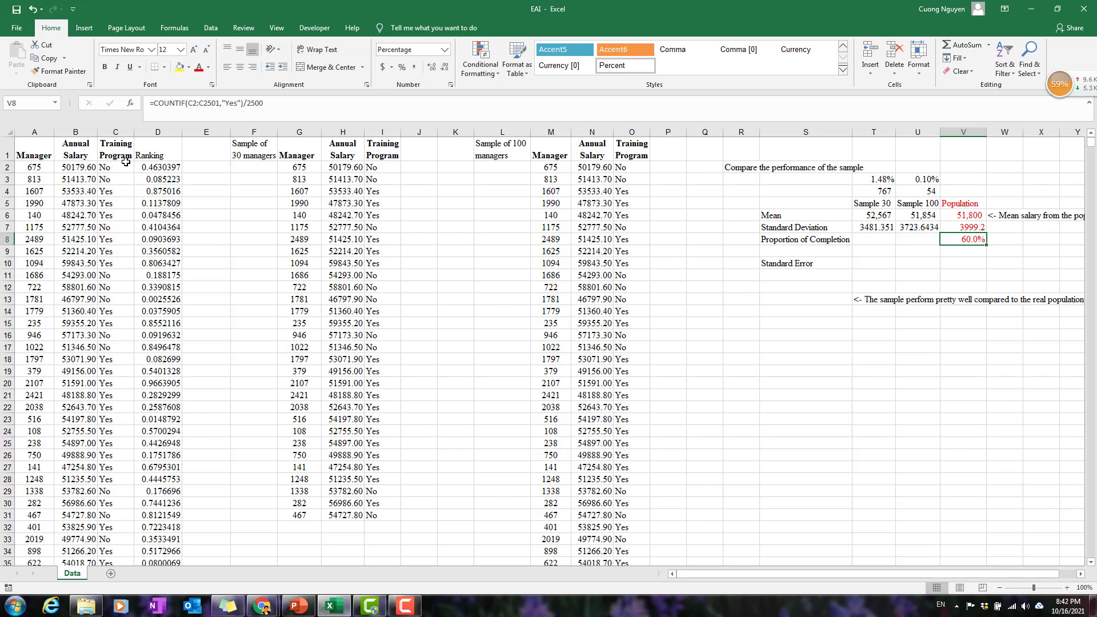
Count the Sample 30 managers who completed the training program in T8 with =COUNTIF(I2:I31,"Yes").
{"action": "left_click", "coordinate": [882, 236]}
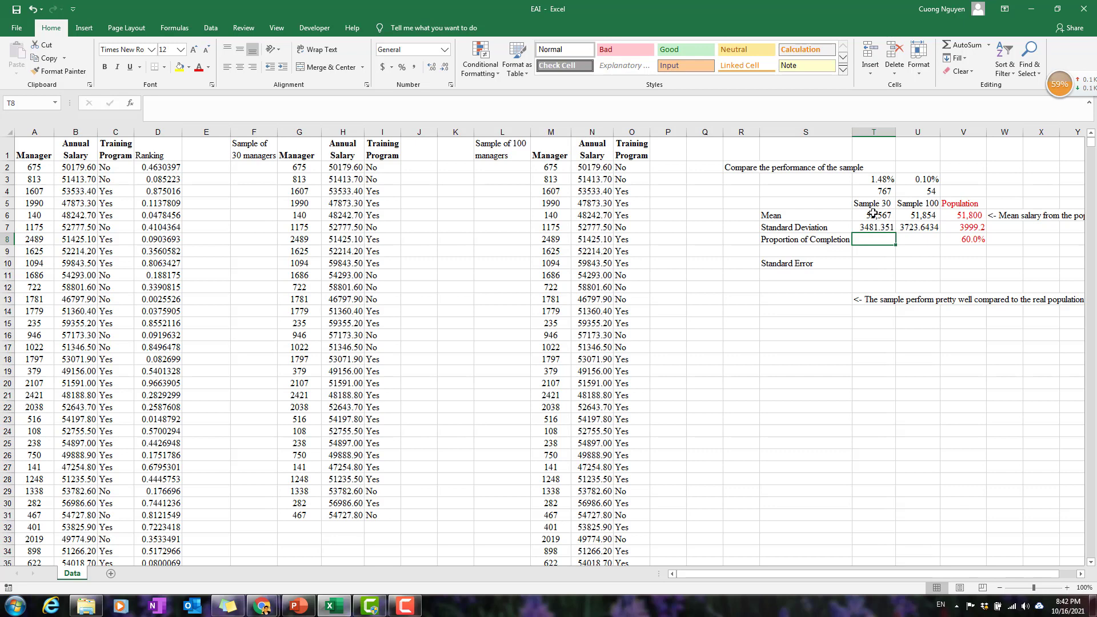
{"action": "type", "text": "="}
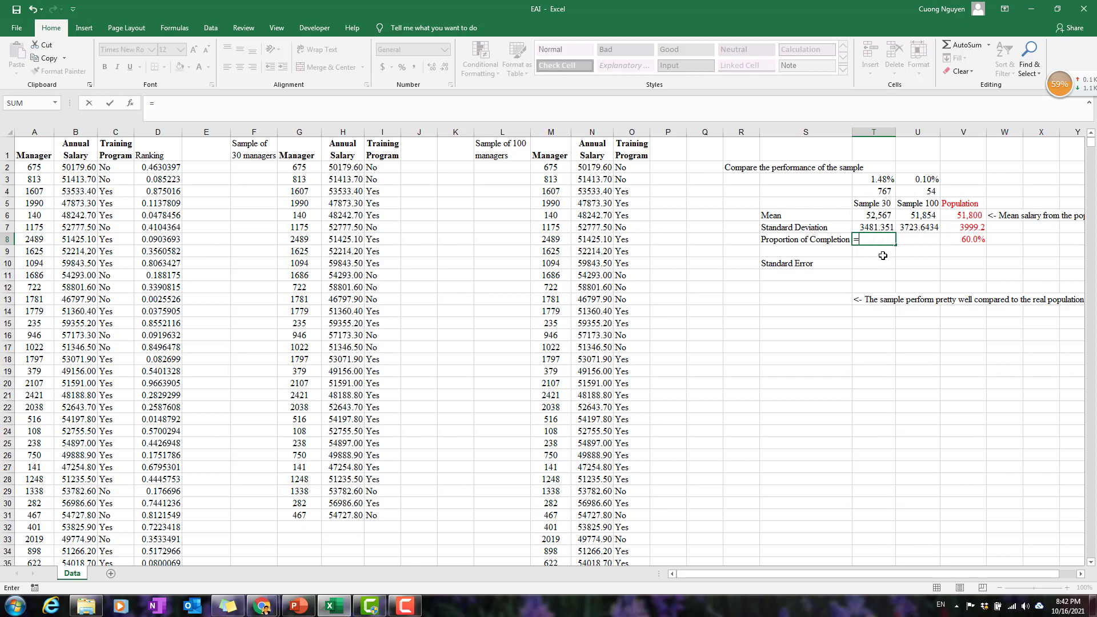
{"action": "type", "text": "countif"}
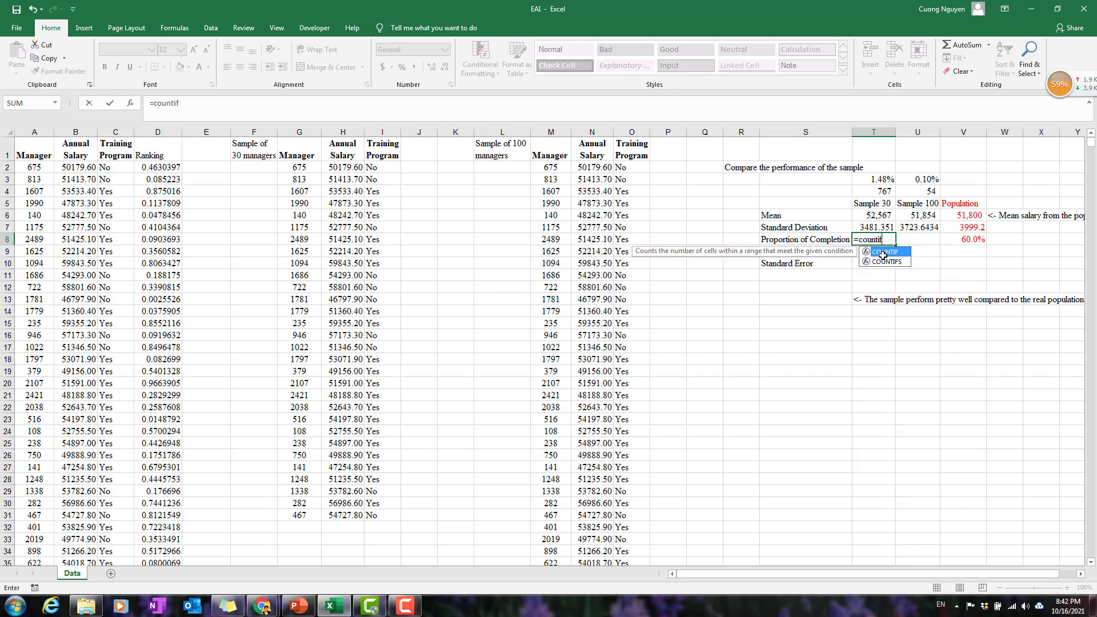
{"action": "type", "text": "("}
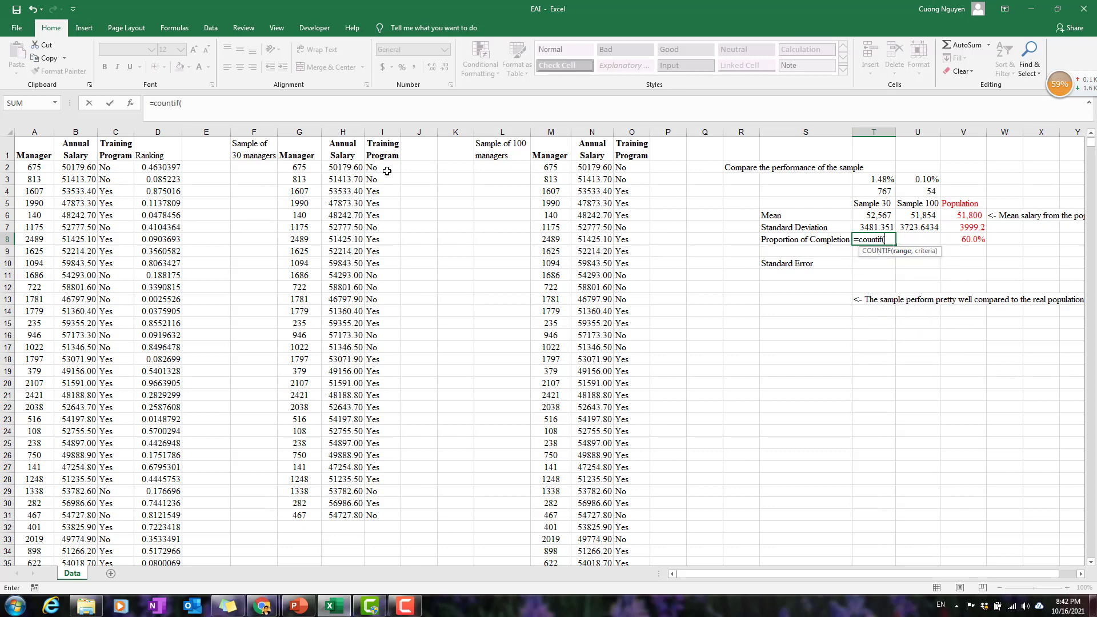
{"action": "left_click_drag", "start_coordinate": [384, 168], "coordinate": [387, 514]}
{"action": "type", "text": ",\"Yes"}
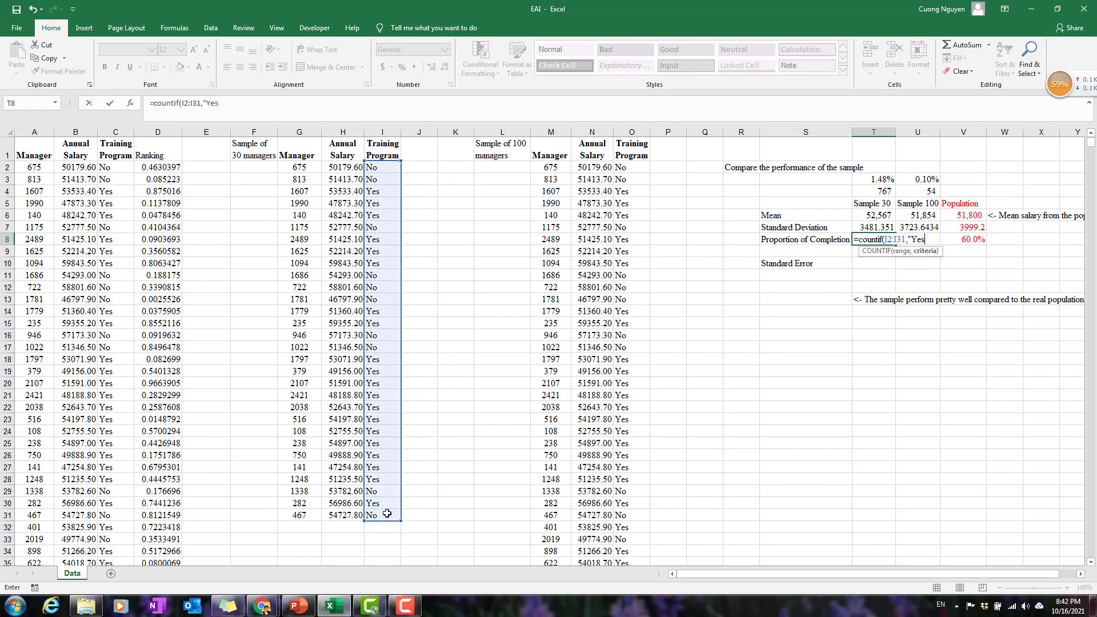
{"action": "type", "text": "\")"}
{"action": "key", "text": "Return"}
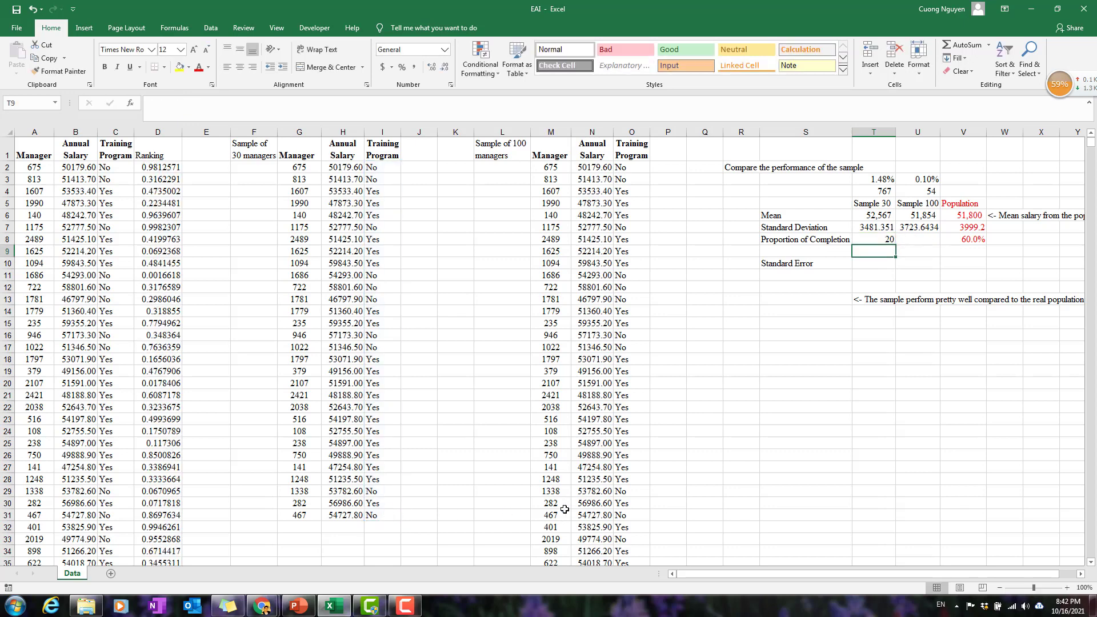
Divide the Sample 30 count in T8 by 30 and format the proportion as a percentage with one decimal.
{"action": "double_click", "coordinate": [891, 240]}
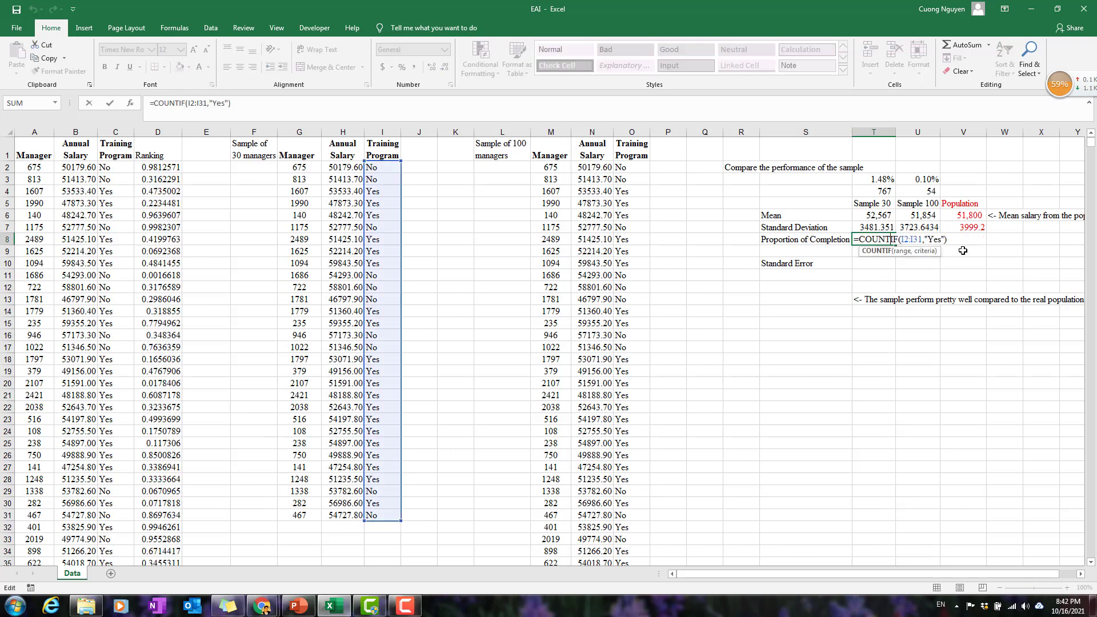
{"action": "left_click", "coordinate": [947, 240]}
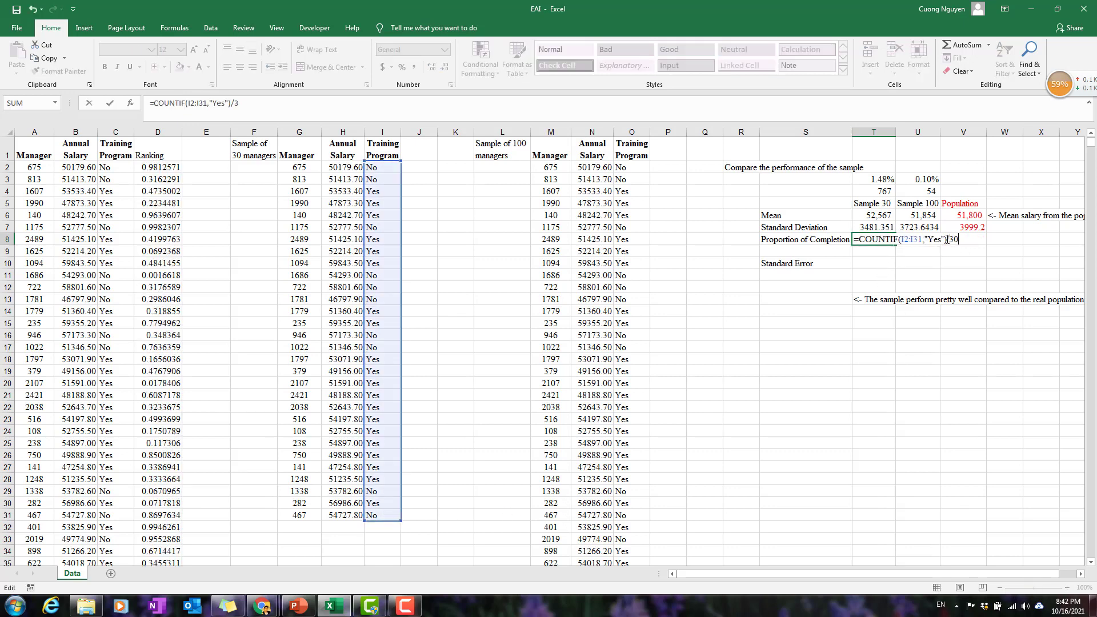
{"action": "key", "text": "Return"}
{"action": "key", "text": "Up"}
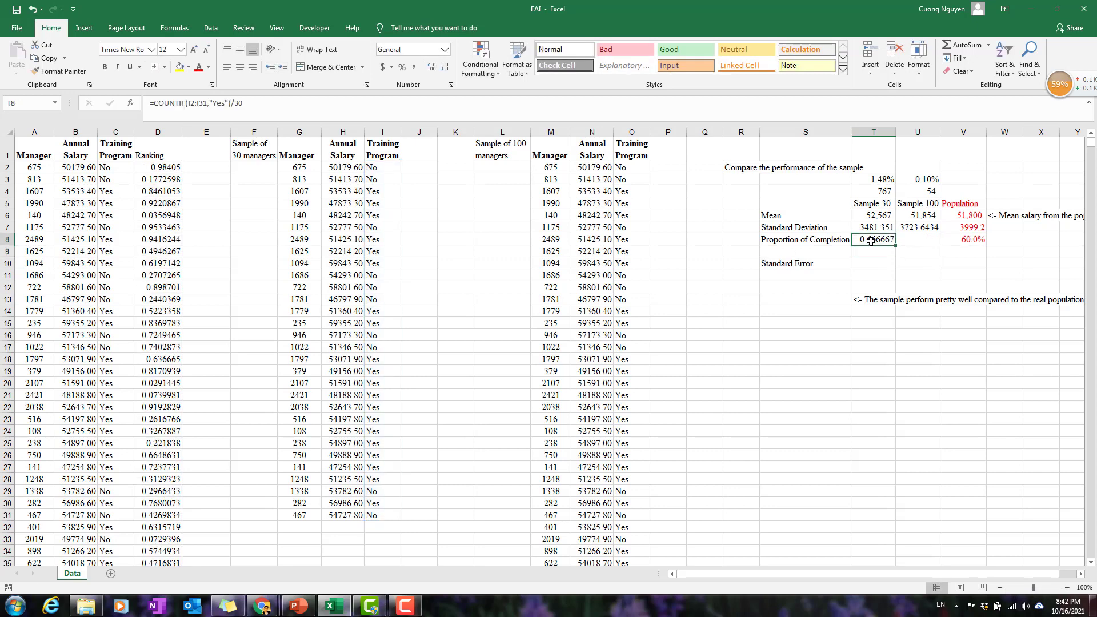
{"action": "left_click", "coordinate": [403, 68]}
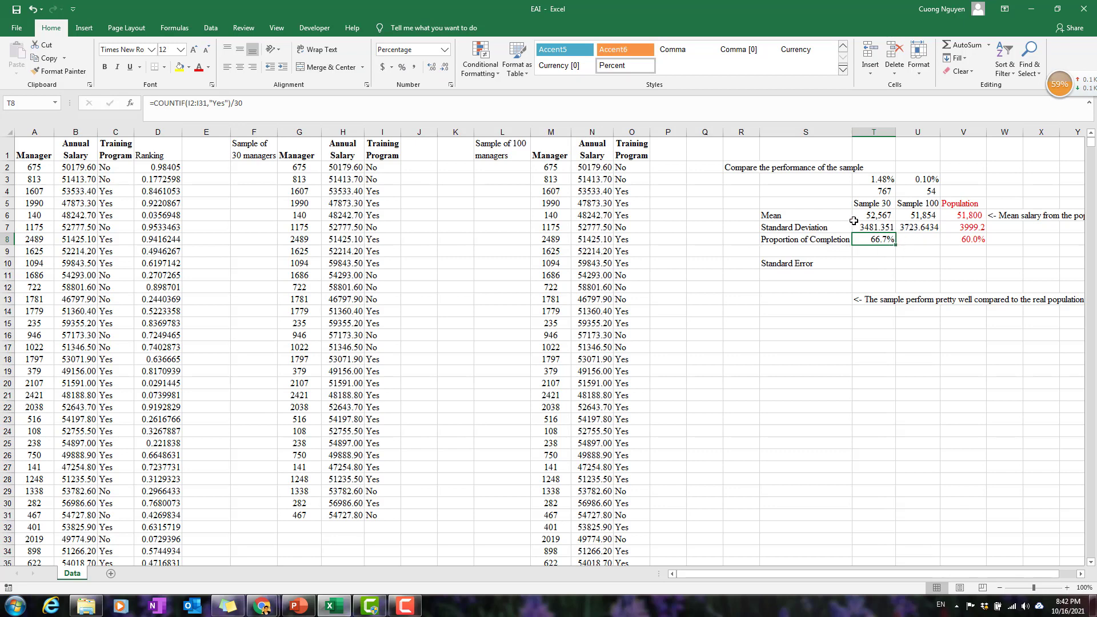
{"action": "left_click_drag", "start_coordinate": [869, 203], "coordinate": [878, 227]}
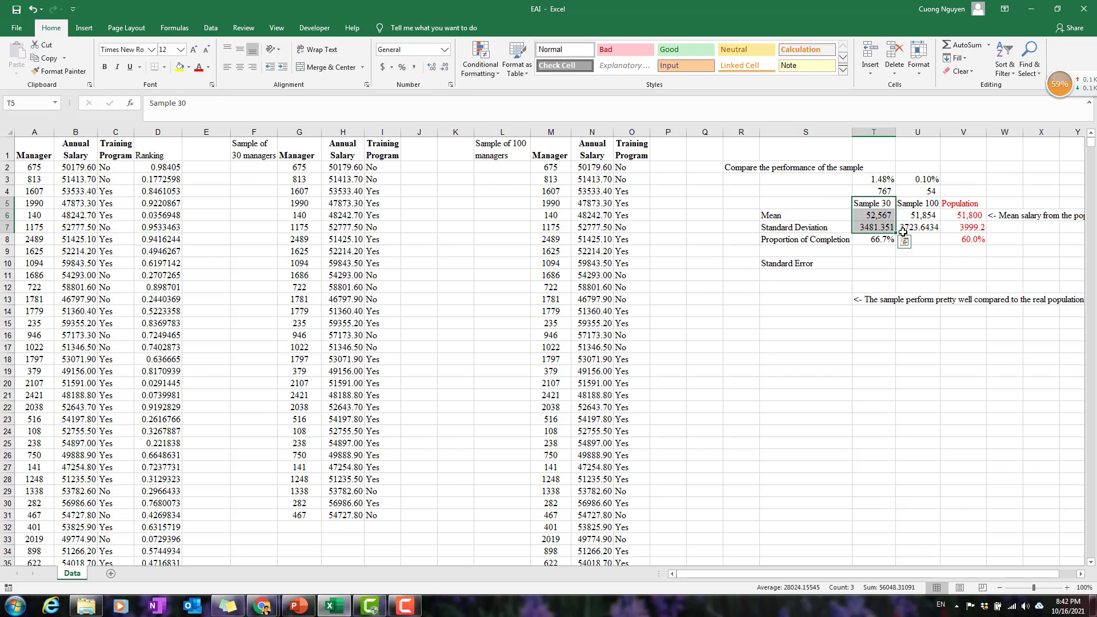
{"action": "left_click", "coordinate": [877, 243]}
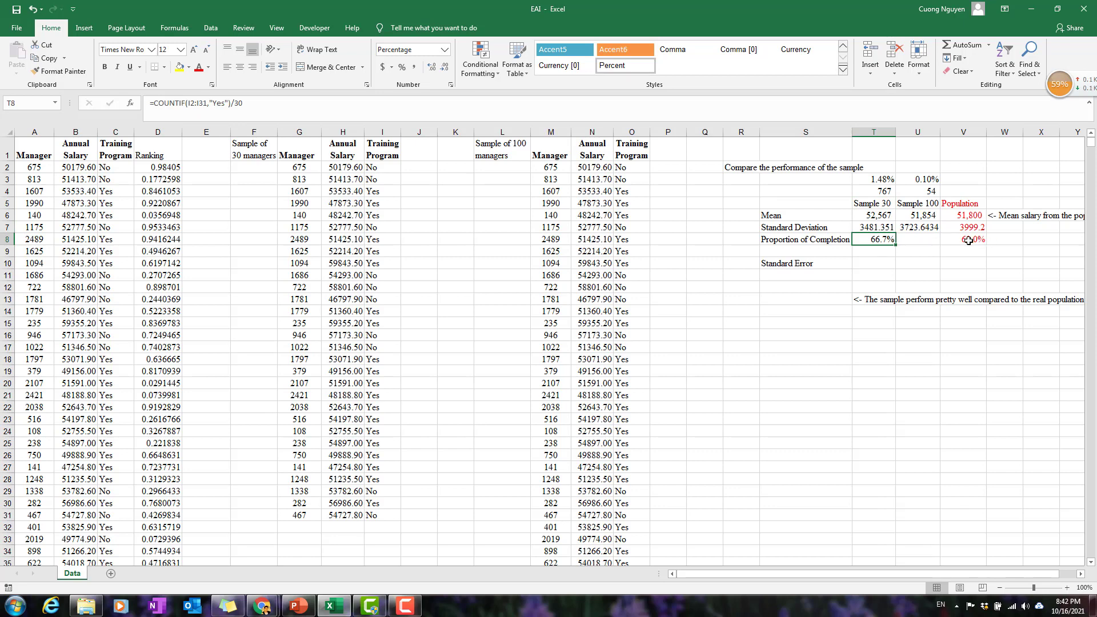
Count the Sample 100 managers who completed the training program in U8 with =COUNTIF(O2:O101,"Yes").
{"action": "left_click", "coordinate": [915, 241]}
{"action": "type", "text": "=cou"}
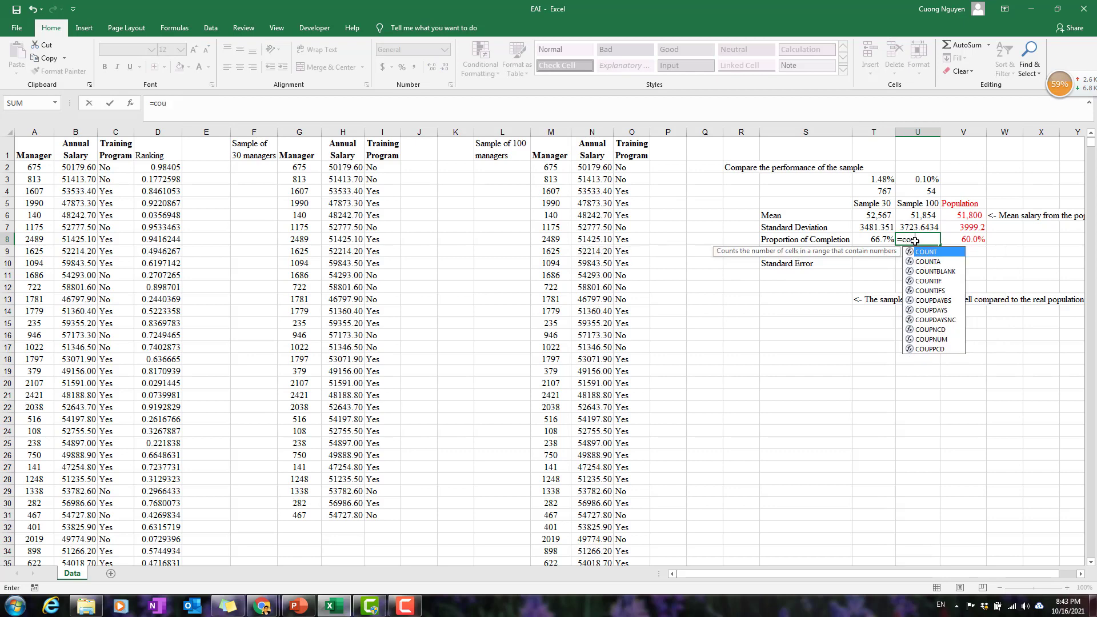
{"action": "type", "text": "ntif("}
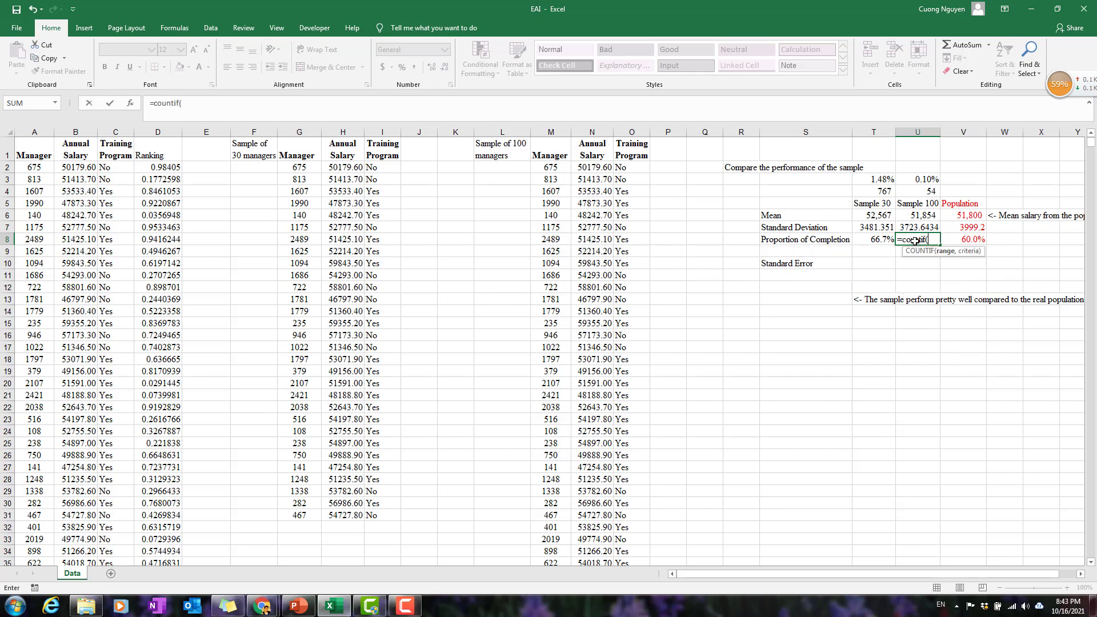
{"action": "left_click", "coordinate": [637, 167]}
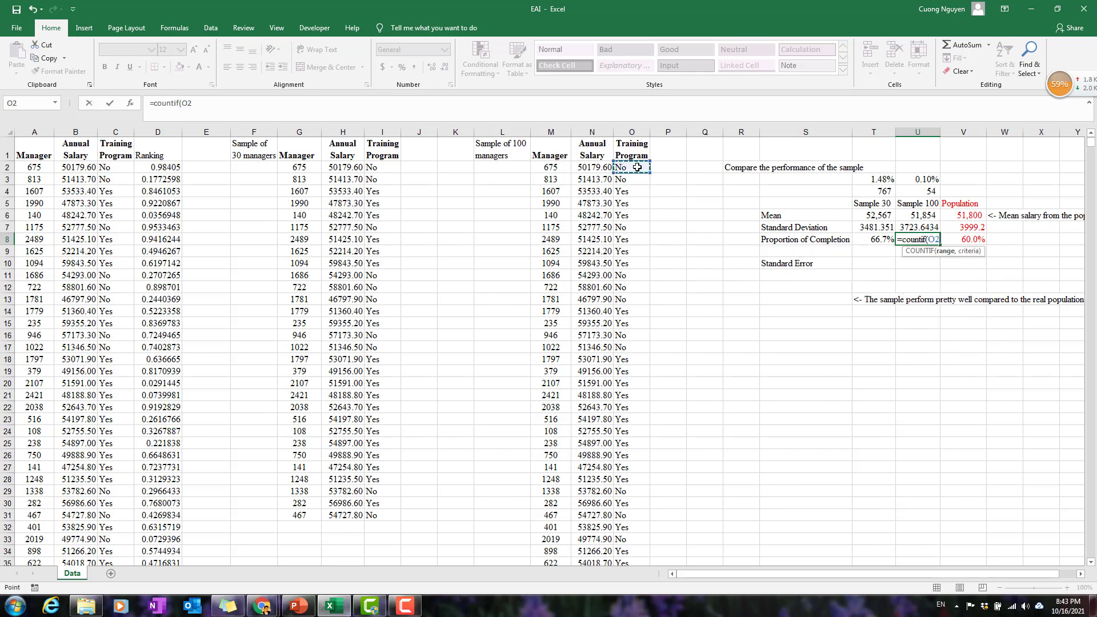
{"action": "key", "text": "ctrl+shift+Down"}
{"action": "scroll", "coordinate": [568, 331], "scroll_direction": "up", "scroll_amount": 3}
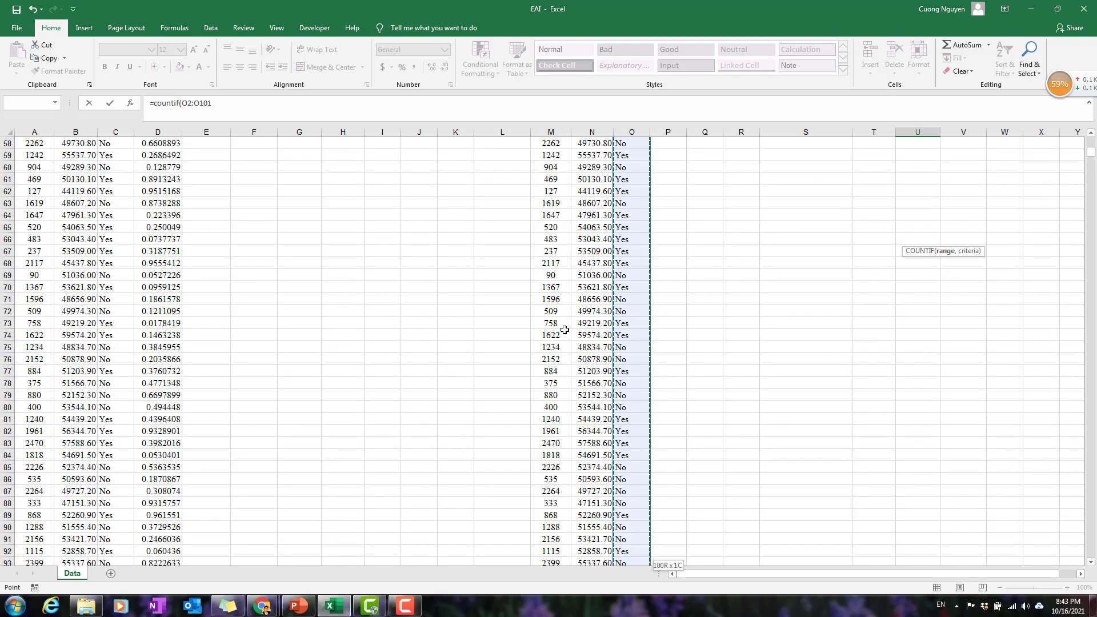
{"action": "type", "text": ",\"Yes"}
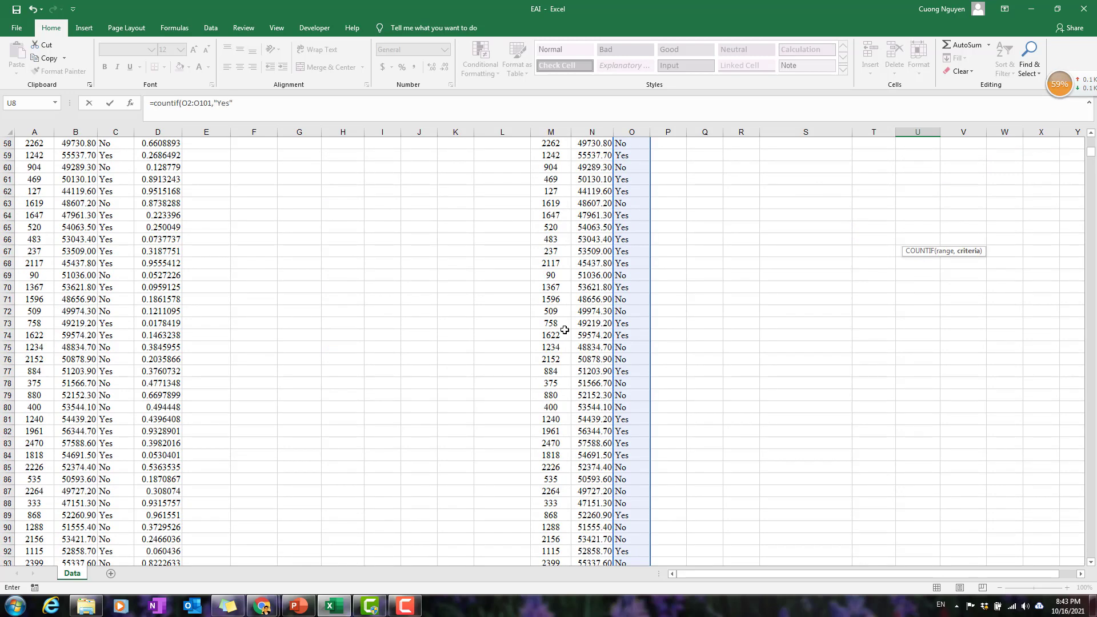
{"action": "key", "text": "Return"}
{"action": "scroll", "coordinate": [958, 259], "scroll_direction": "up", "scroll_amount": 4}
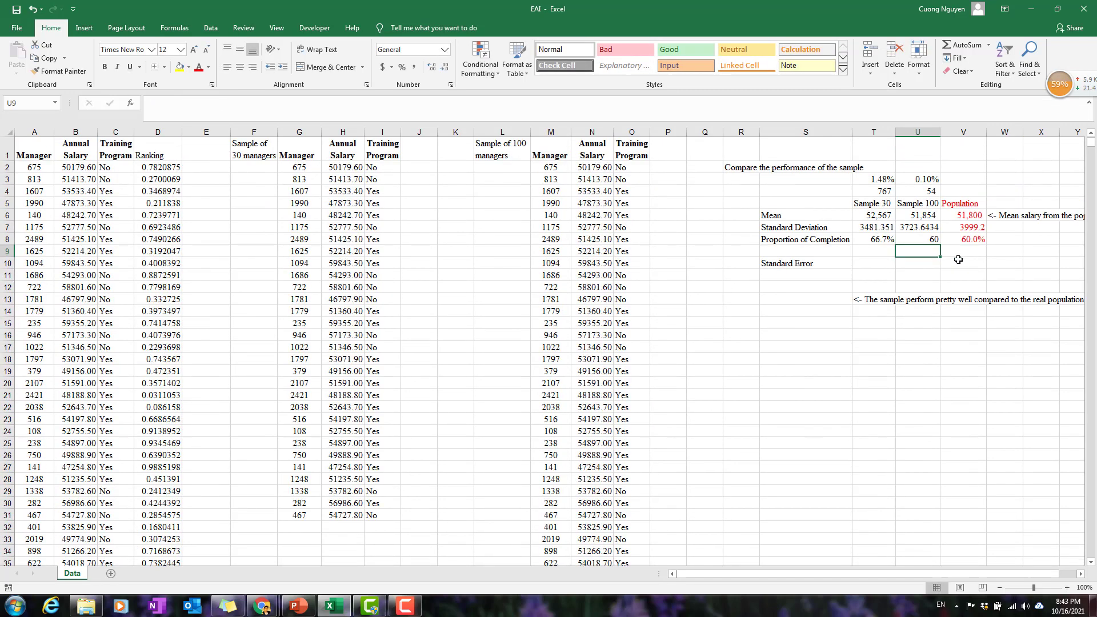
Divide the Sample 100 count in U8 by 100 and format the proportion as a percentage with one decimal.
{"action": "left_click", "coordinate": [931, 240]}
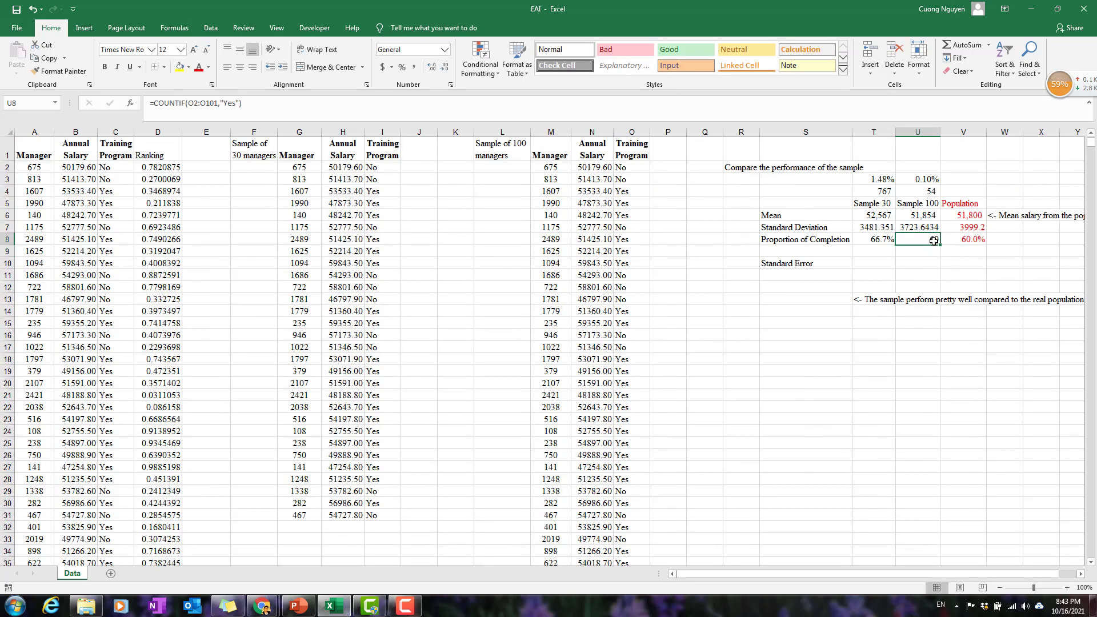
{"action": "double_click", "coordinate": [933, 240]}
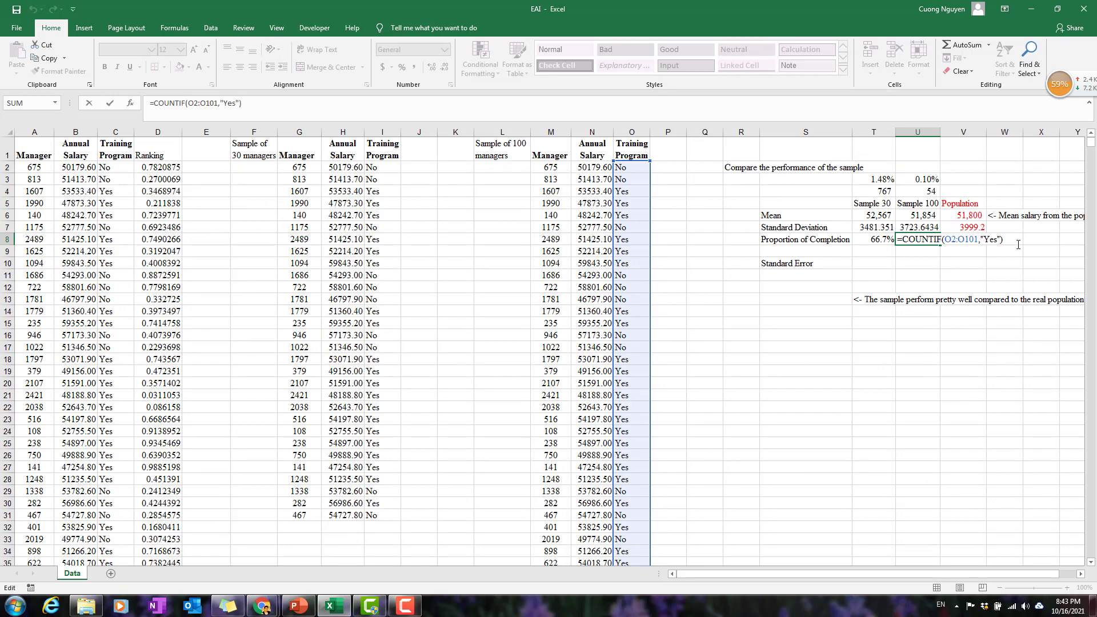
{"action": "type", "text": "/1"}
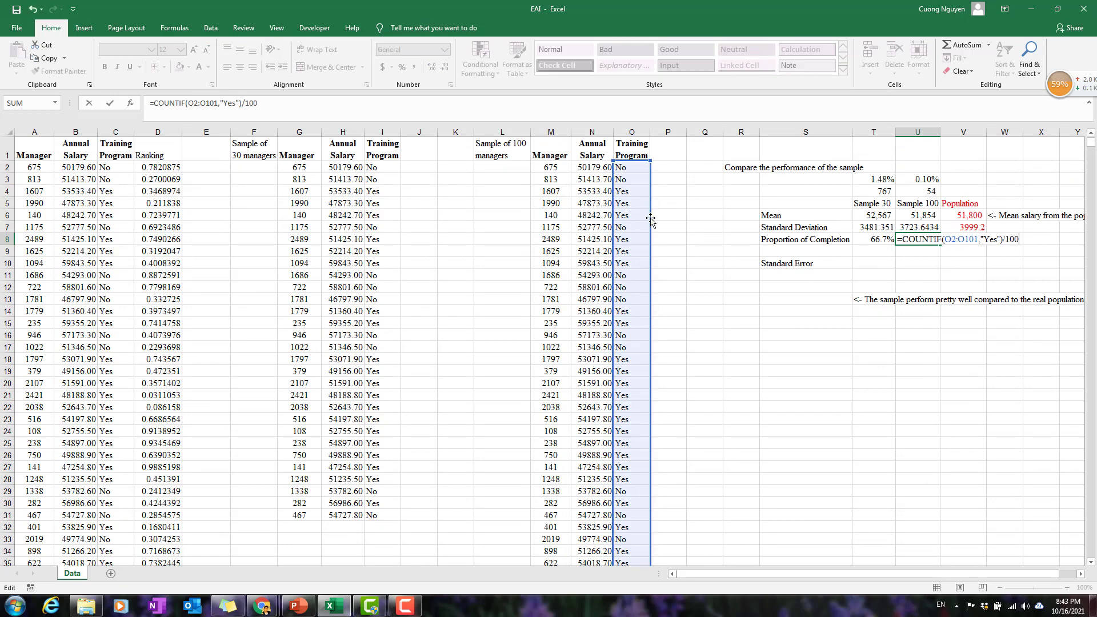
{"action": "type", "text": "00"}
{"action": "key", "text": "Return"}
{"action": "left_click", "coordinate": [927, 240]}
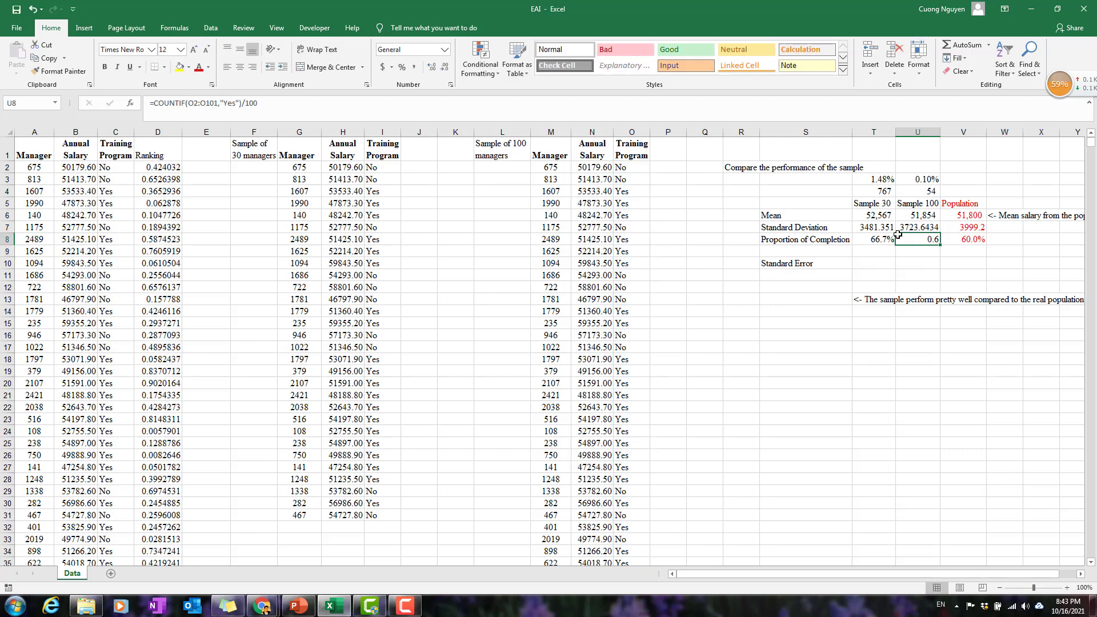
{"action": "left_click", "coordinate": [402, 67]}
{"action": "left_click", "coordinate": [432, 67]}
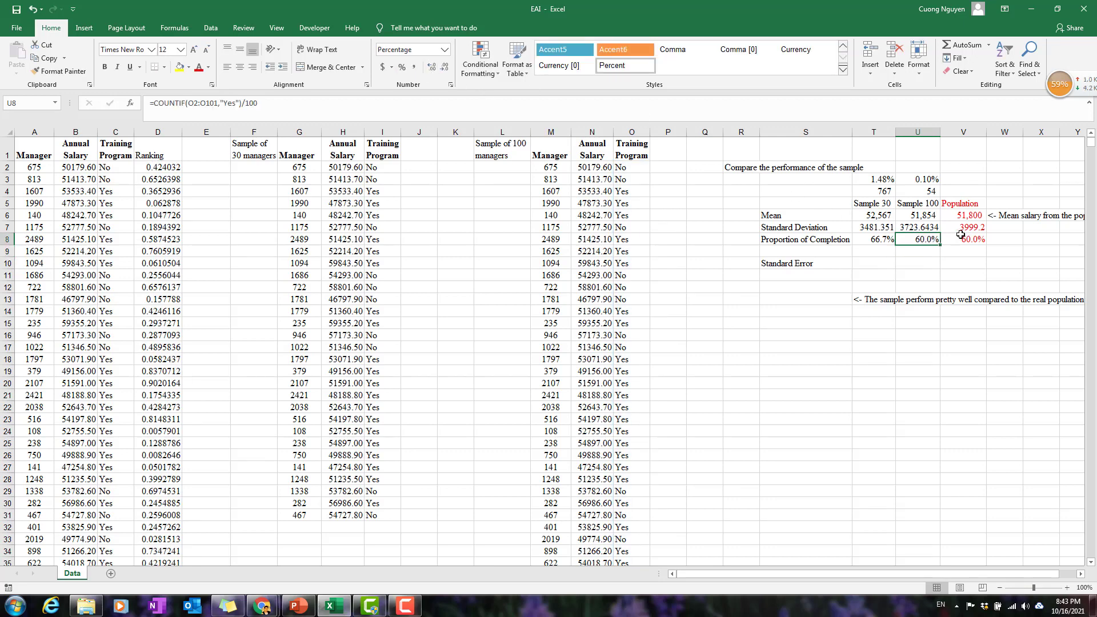
{"action": "left_click_drag", "start_coordinate": [977, 244], "coordinate": [918, 241]}
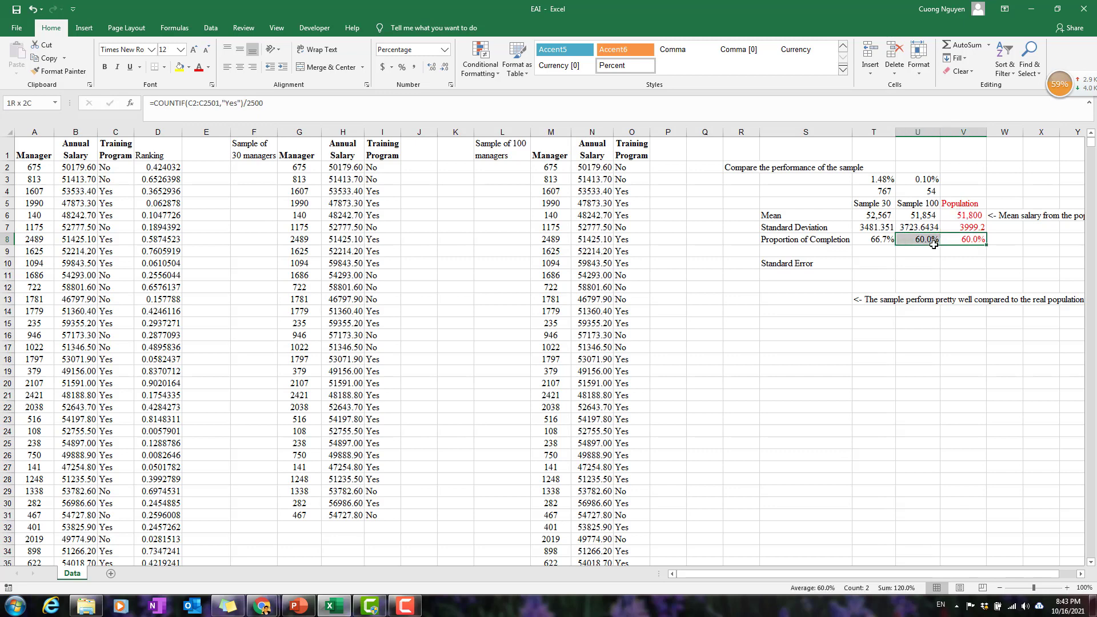
{"action": "left_click", "coordinate": [918, 275]}
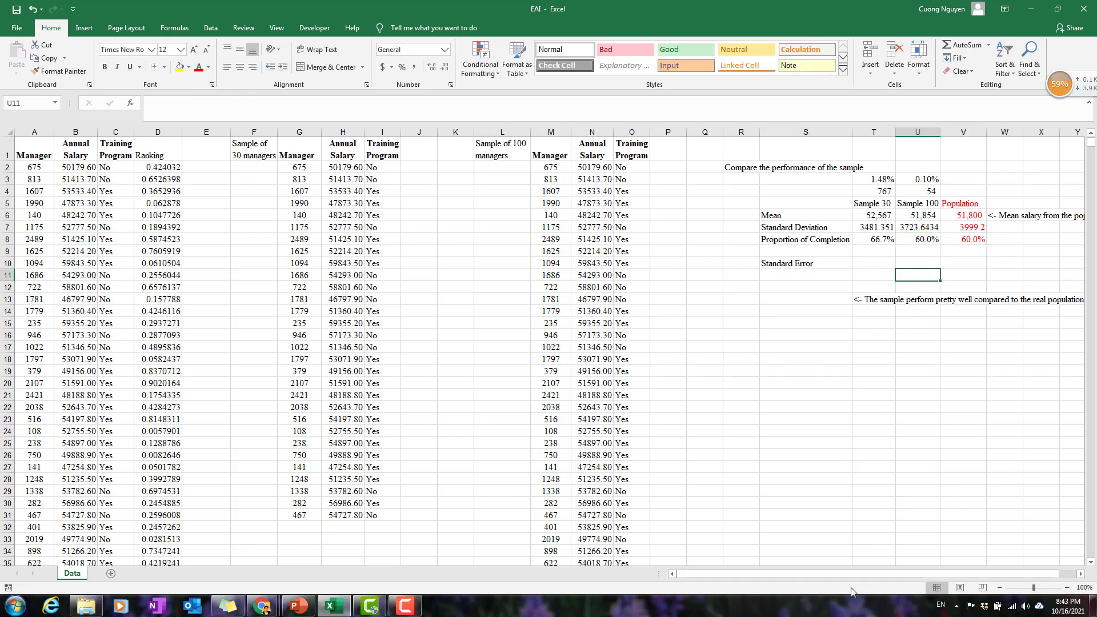
Correct "perform" to "performs" in the sample performance note in T13.
{"action": "left_click_drag", "start_coordinate": [866, 574], "coordinate": [908, 567]}
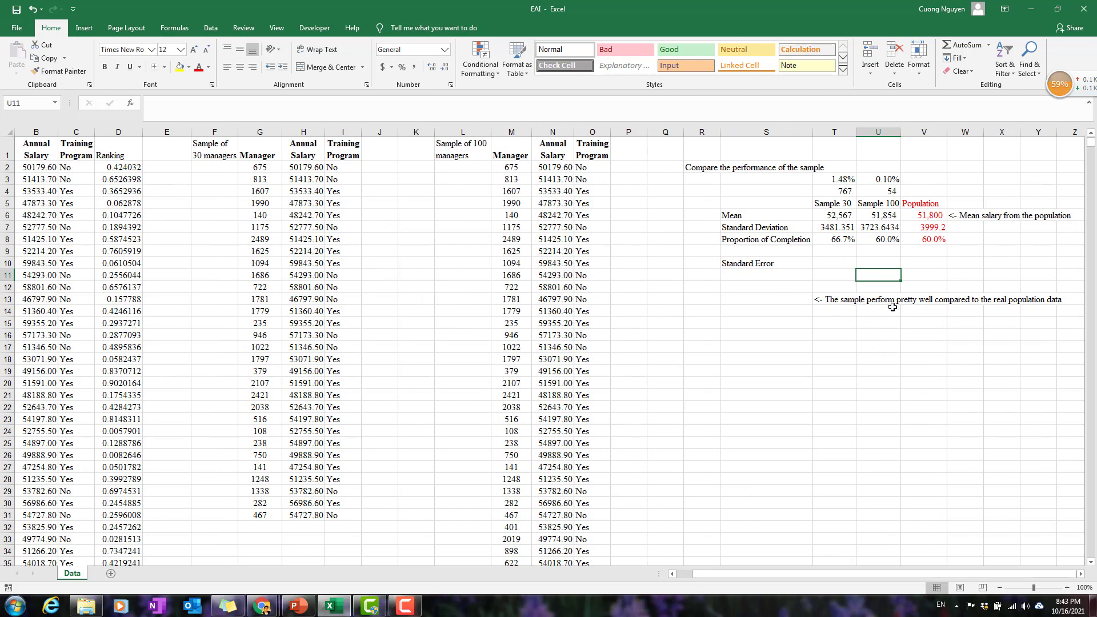
{"action": "double_click", "coordinate": [854, 300]}
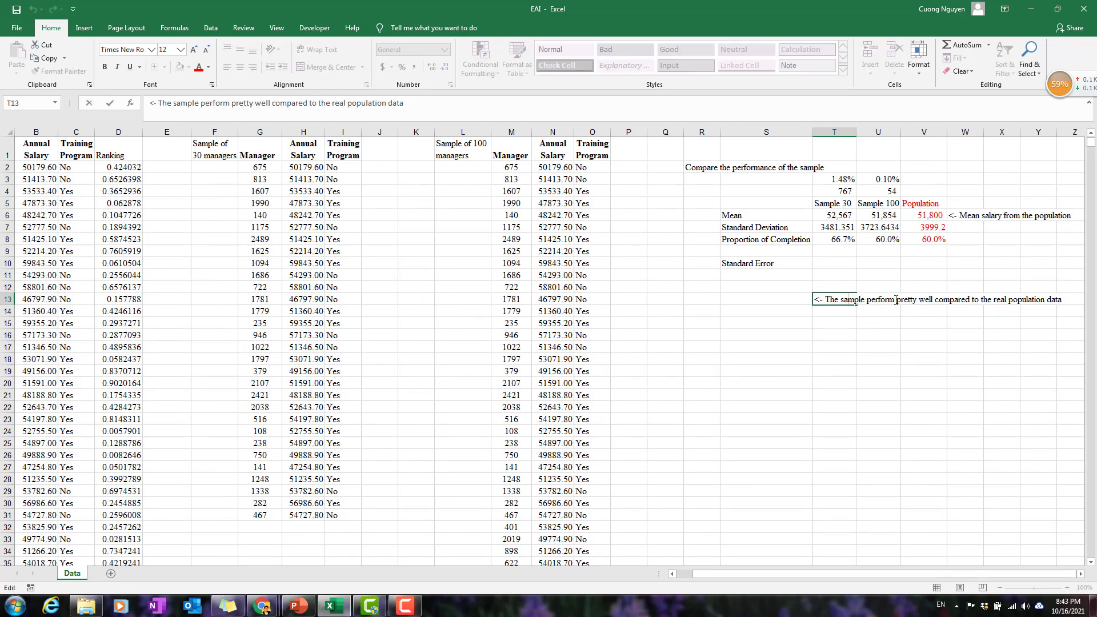
{"action": "type", "text": "s"}
{"action": "key", "text": "Return"}
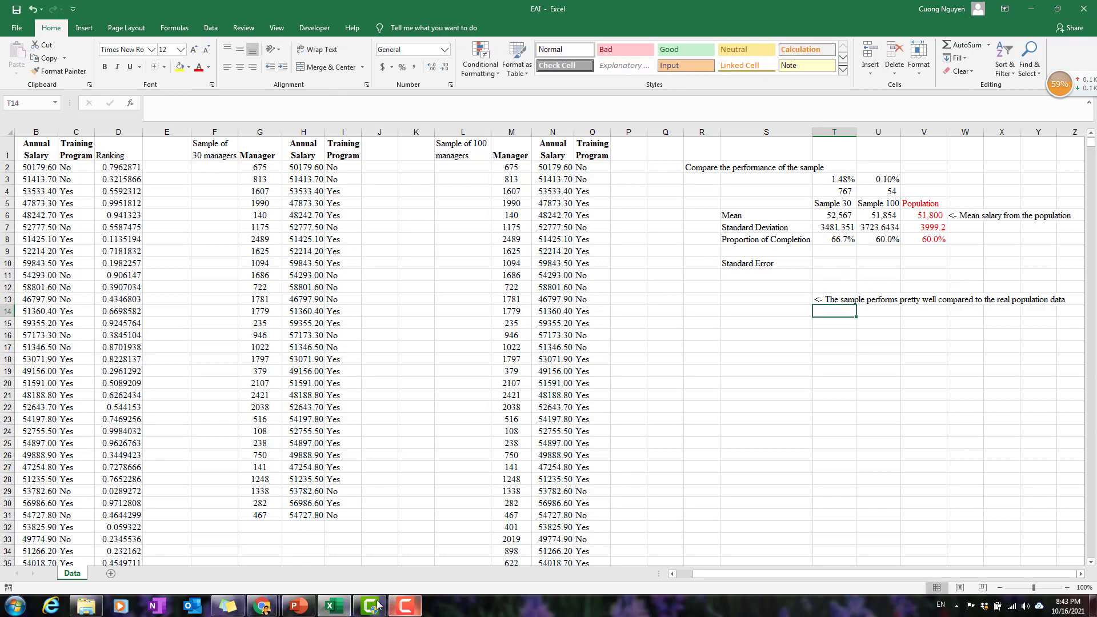
Switch to the Chapter 07 presentation in PowerPoint and review the Point Estimation formulas on slides 17 and 16.
{"action": "left_click", "coordinate": [299, 606]}
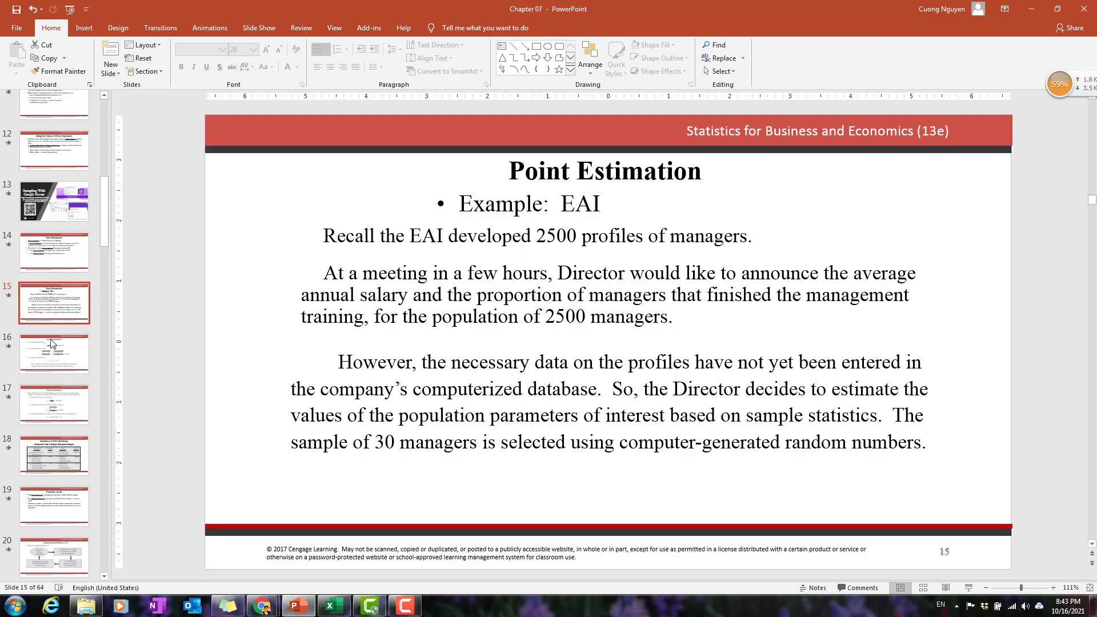
{"action": "left_click", "coordinate": [55, 414]}
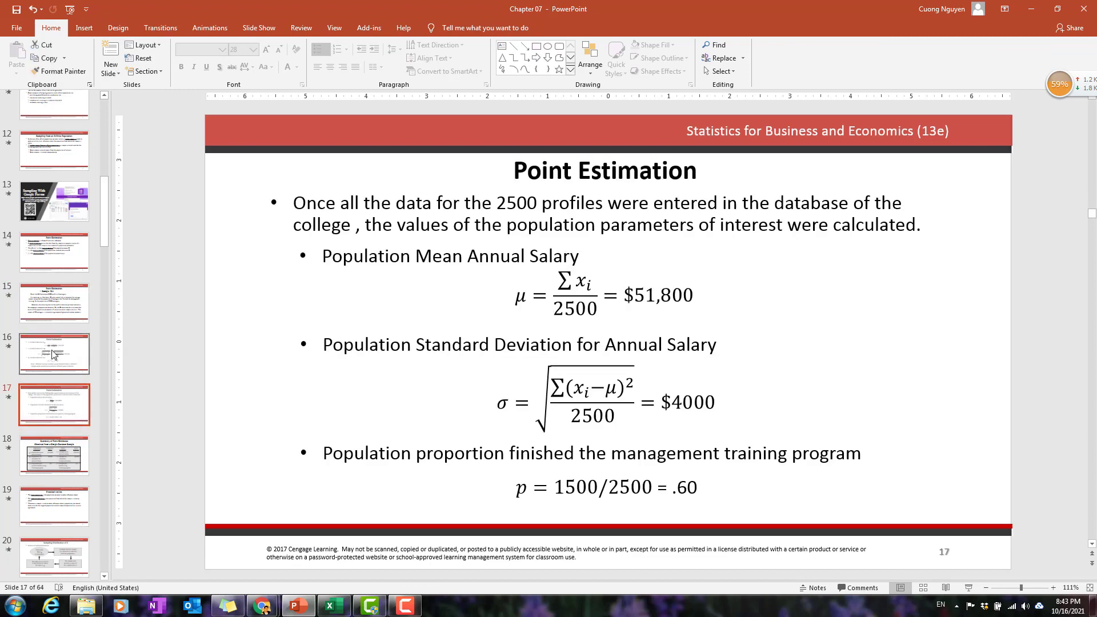
{"action": "left_click", "coordinate": [71, 374]}
{"action": "scroll", "coordinate": [70, 372], "scroll_direction": "down", "scroll_amount": 2}
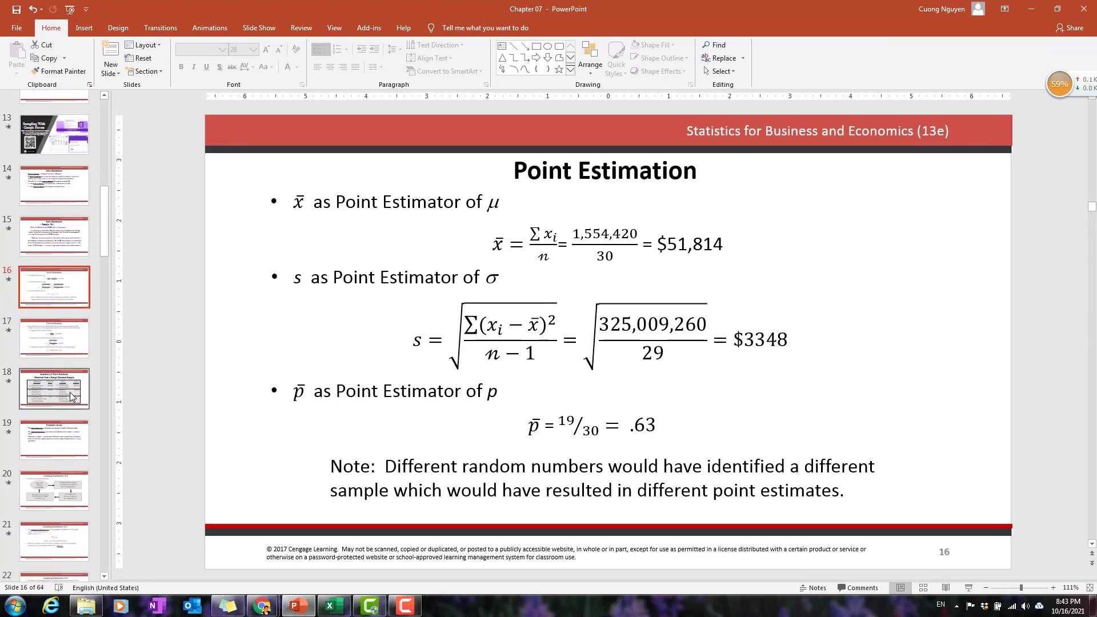
Review the standard deviation of x̄ on slide 23, highlighting the infinite population formula and its square root of n.
{"action": "scroll", "coordinate": [60, 496], "scroll_direction": "down", "scroll_amount": 5}
{"action": "left_click", "coordinate": [61, 437]}
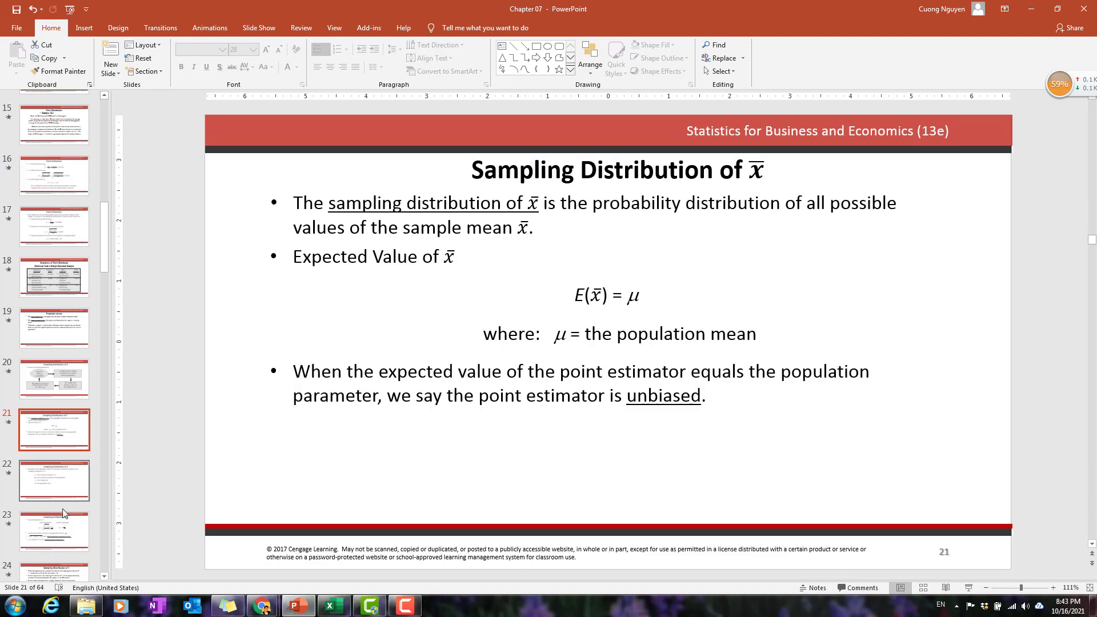
{"action": "left_click", "coordinate": [60, 523]}
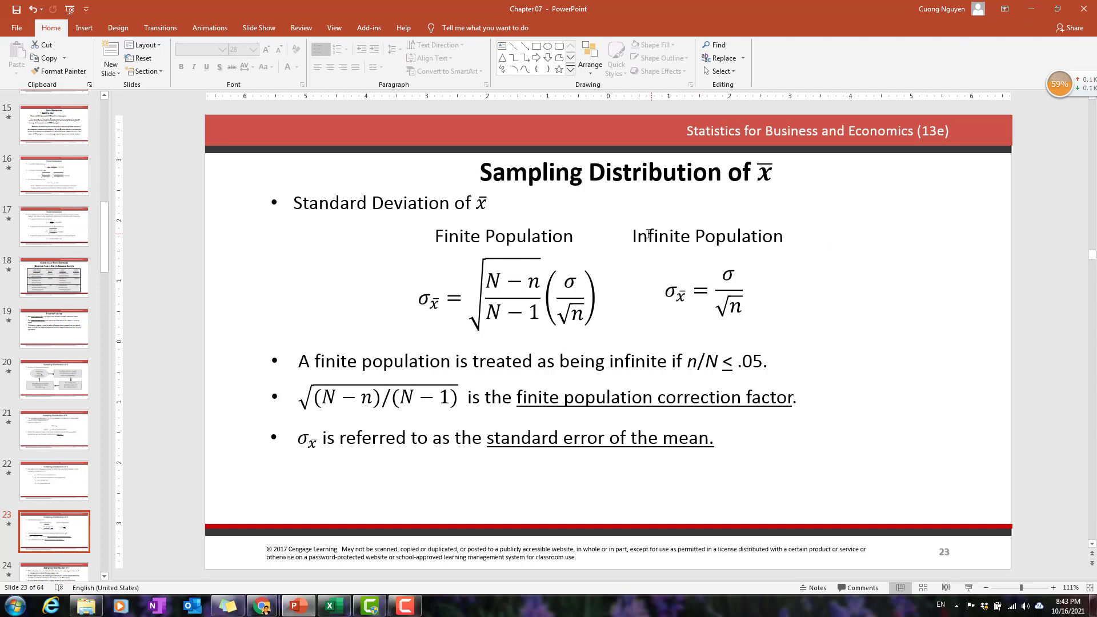
{"action": "left_click_drag", "start_coordinate": [634, 236], "coordinate": [785, 237]}
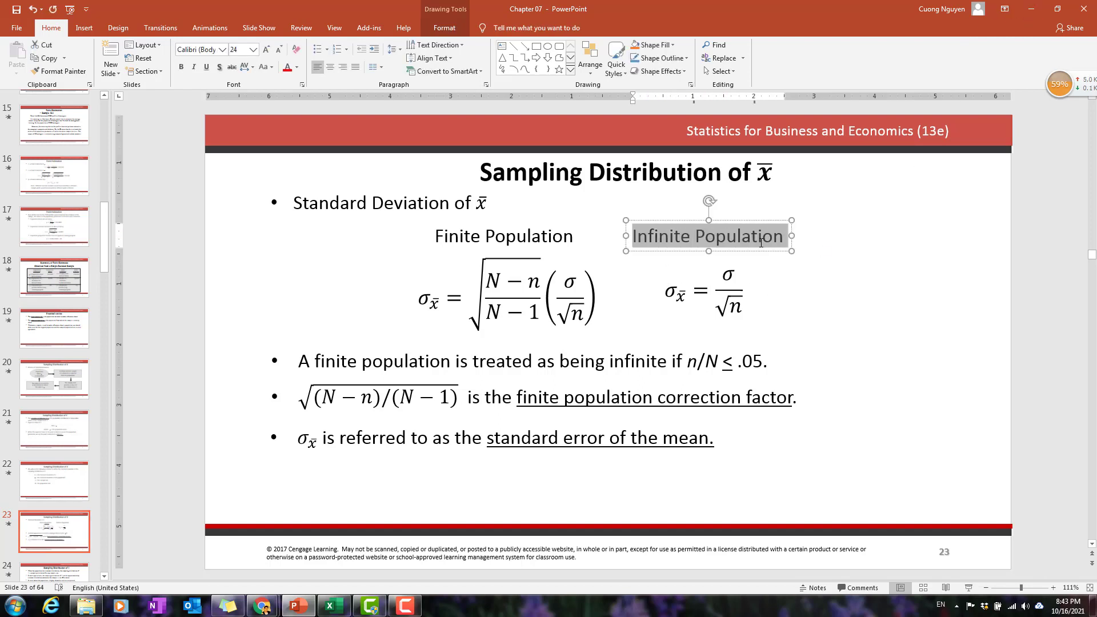
{"action": "left_click", "coordinate": [774, 302]}
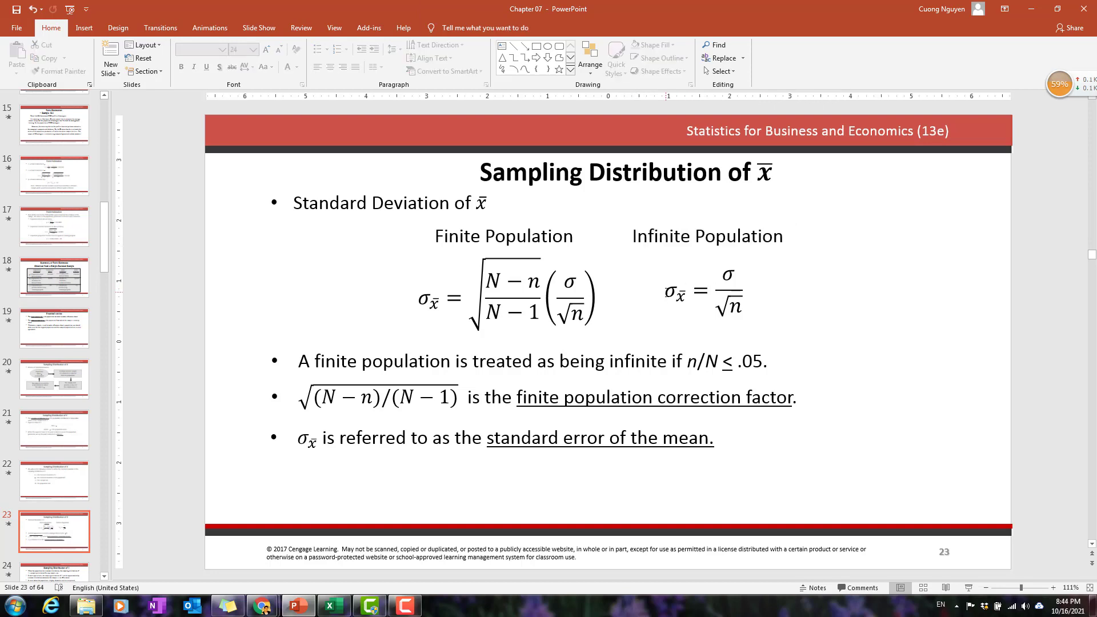
{"action": "left_click", "coordinate": [666, 292]}
{"action": "left_click", "coordinate": [736, 337]}
{"action": "left_click_drag", "start_coordinate": [723, 277], "coordinate": [737, 310]}
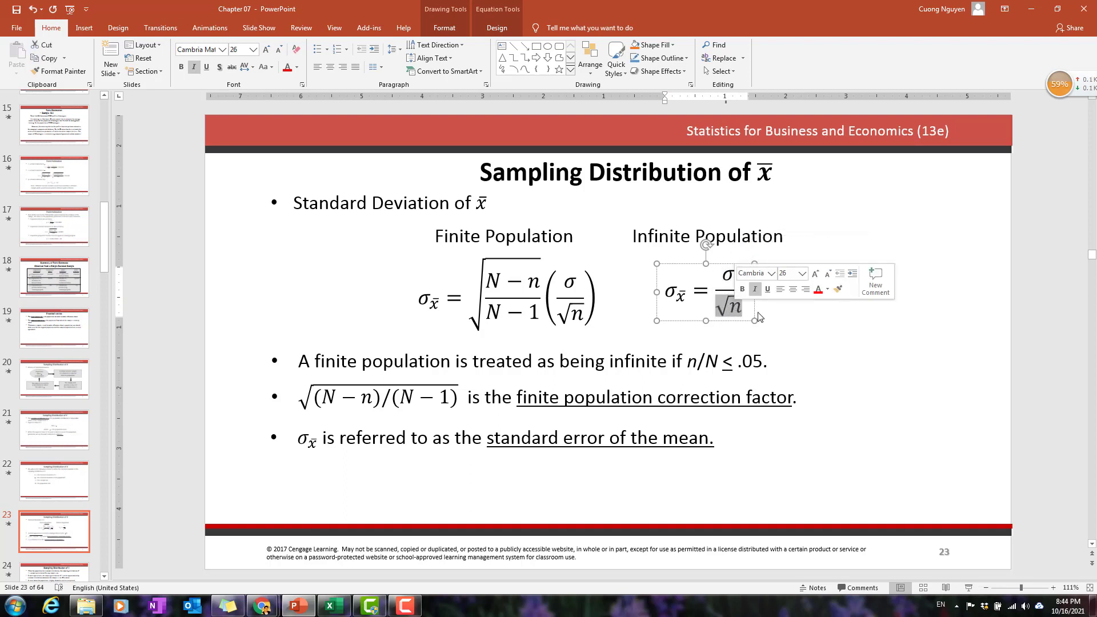
Switch back to the EAI workbook in Excel and compare the Sample 30, Sample 100 and Population statistics.
{"action": "left_click", "coordinate": [1032, 9]}
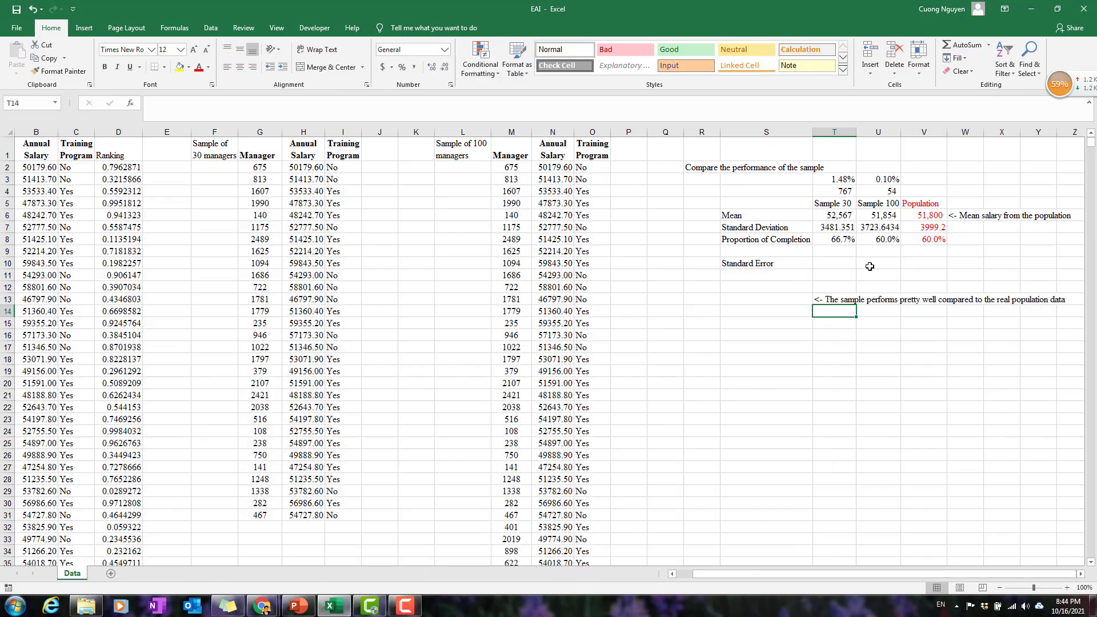
{"action": "left_click", "coordinate": [847, 263]}
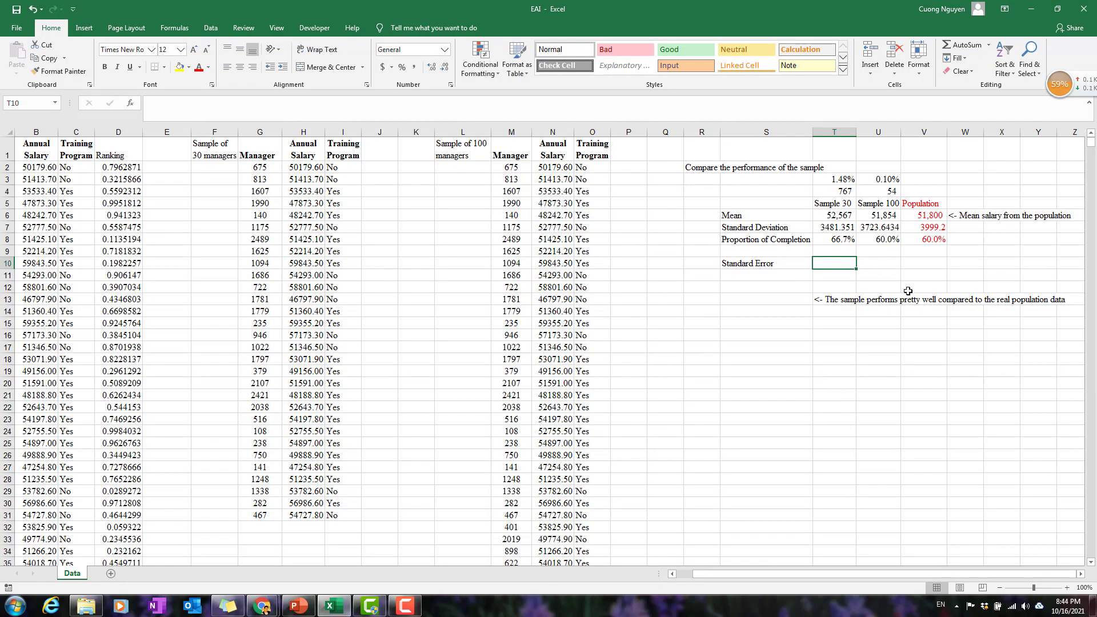
{"action": "left_click_drag", "start_coordinate": [921, 203], "coordinate": [933, 239]}
{"action": "left_click", "coordinate": [833, 263]}
{"action": "left_click_drag", "start_coordinate": [839, 205], "coordinate": [842, 234]}
{"action": "left_click_drag", "start_coordinate": [878, 204], "coordinate": [883, 239]}
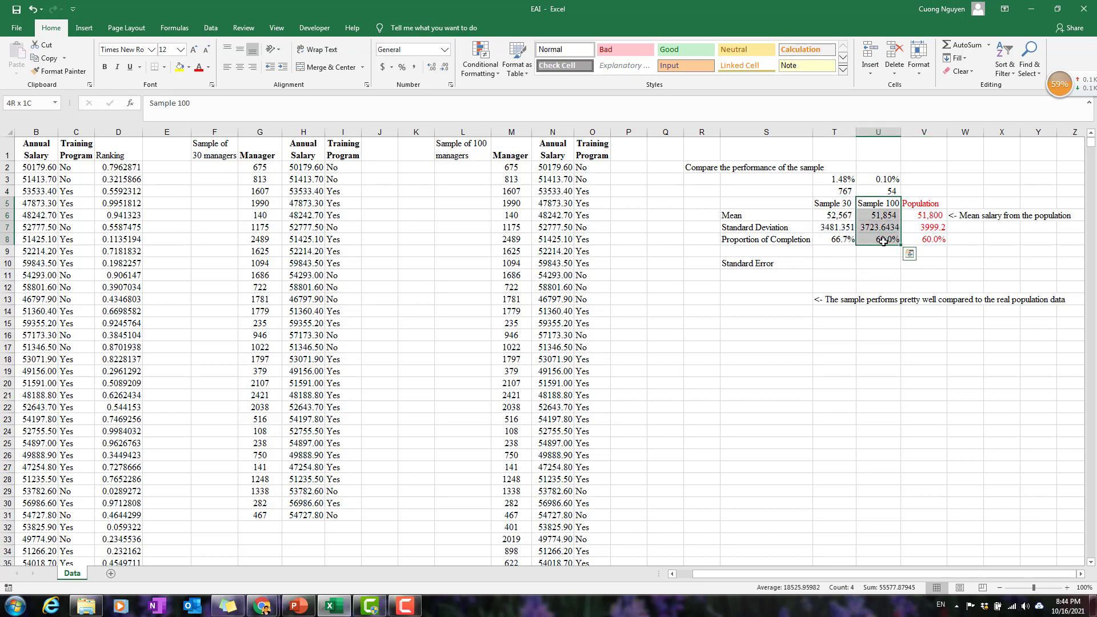
{"action": "left_click_drag", "start_coordinate": [843, 205], "coordinate": [881, 242]}
{"action": "left_click", "coordinate": [827, 268]}
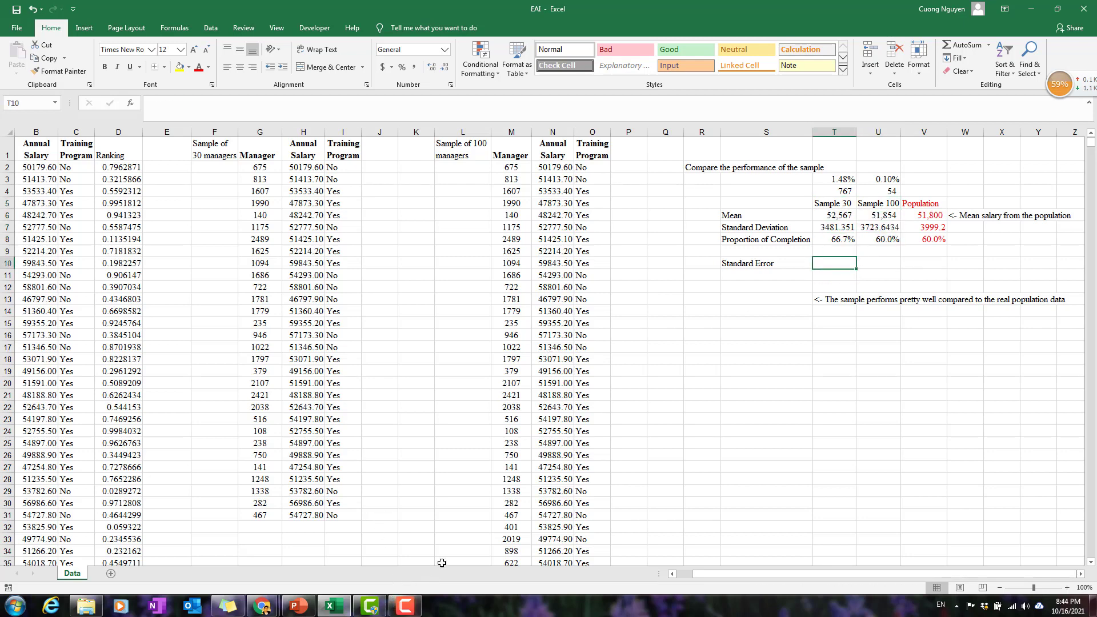
{"action": "type", "text": "="}
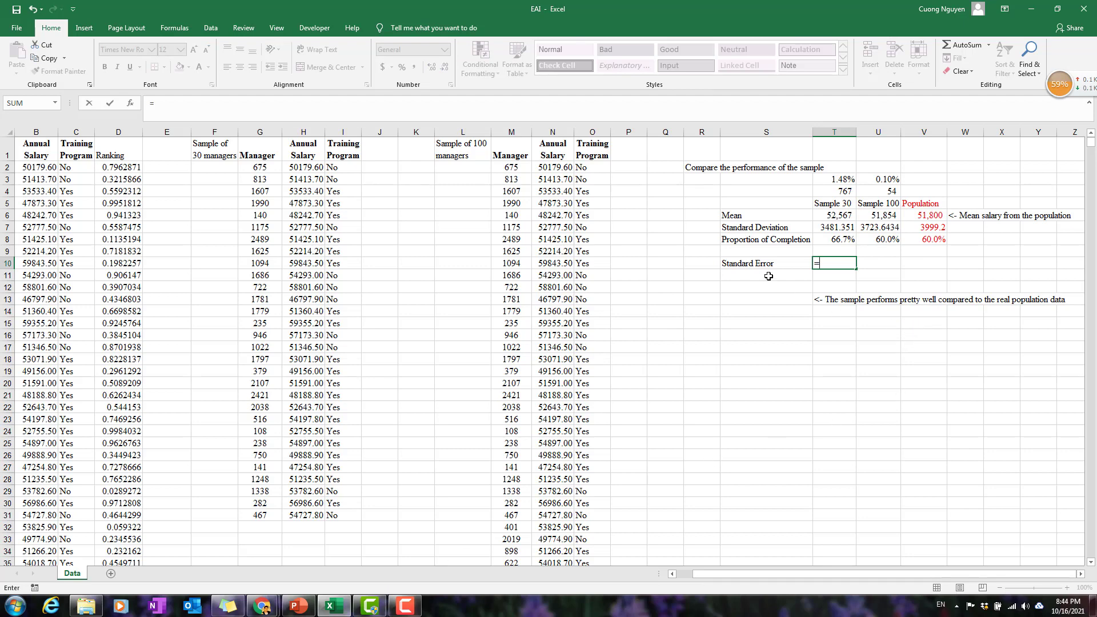
{"action": "key", "text": "BackSpace"}
{"action": "key", "text": "Return"}
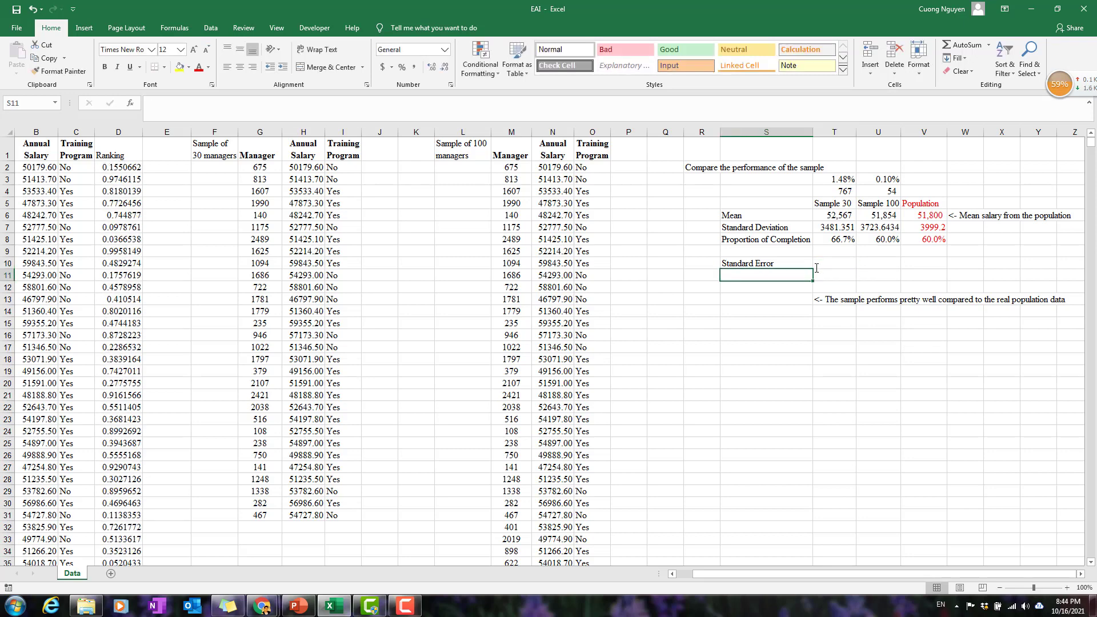
Enter the formula note "(STD/sqrt(n)" in S11 below Standard Error and the label "Sample size" in S9.
{"action": "type", "text": "(STD/sqrt(n"}
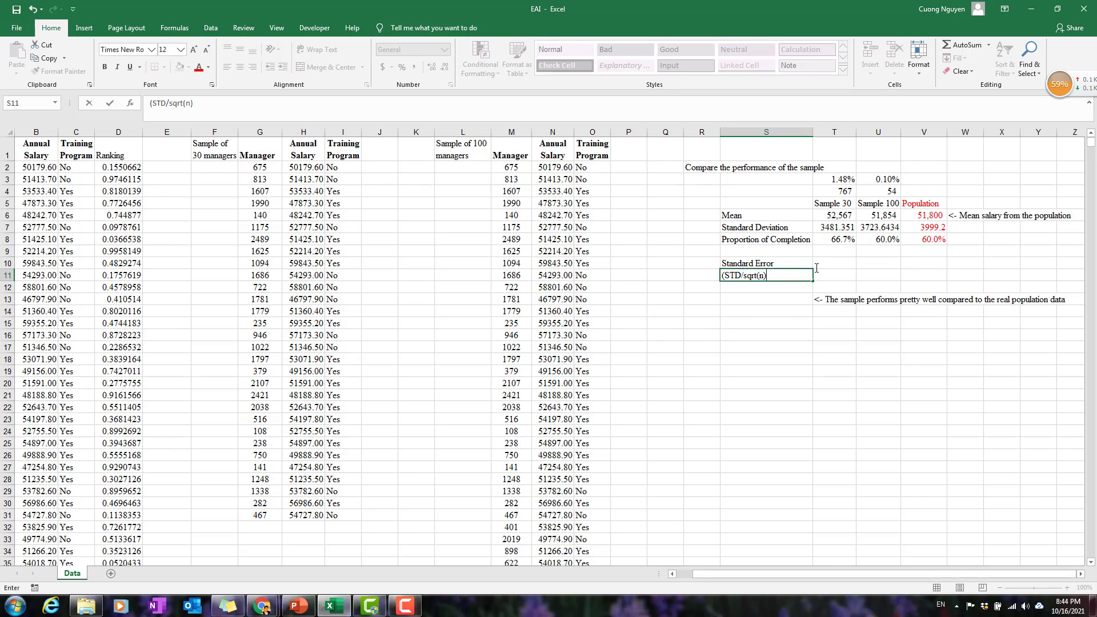
{"action": "key", "text": "Return"}
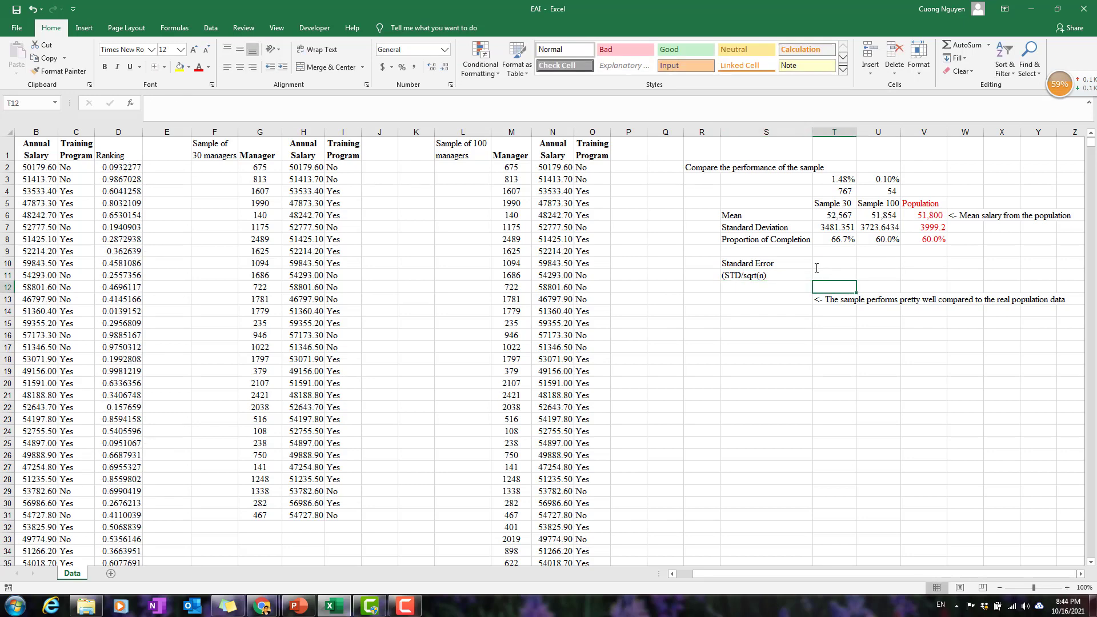
{"action": "key", "text": "Up"}
{"action": "key", "text": "Up"}
{"action": "key", "text": "Up"}
{"action": "type", "text": "S"}
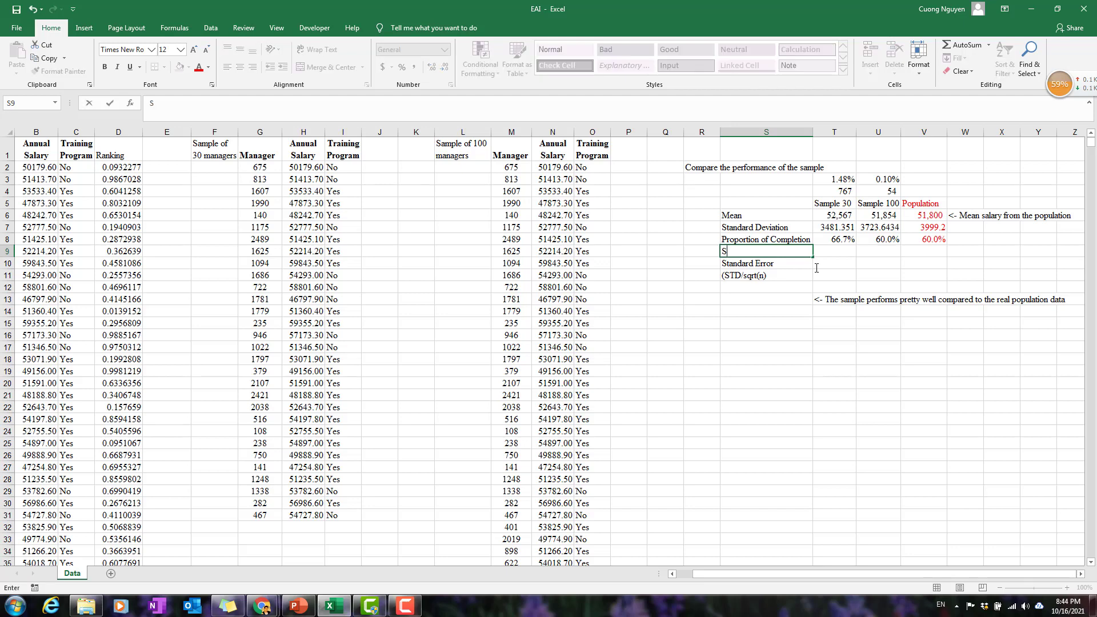
{"action": "type", "text": "ample size"}
{"action": "key", "text": "Tab"}
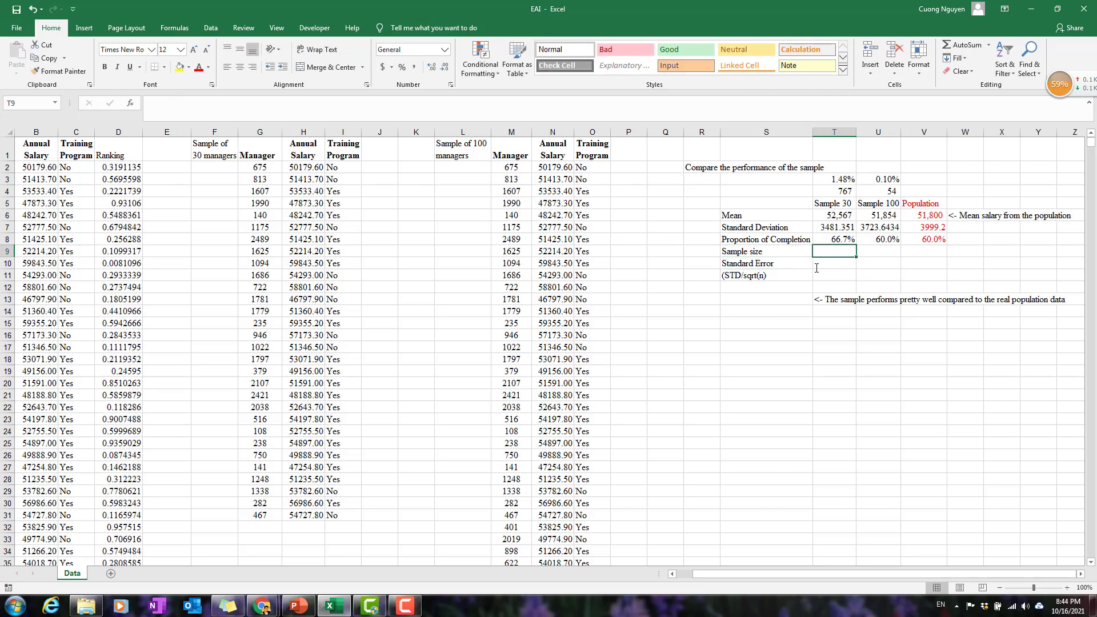
Enter the sample sizes 30 in T9 and 100 in U9.
{"action": "type", "text": "30"}
{"action": "key", "text": "Tab"}
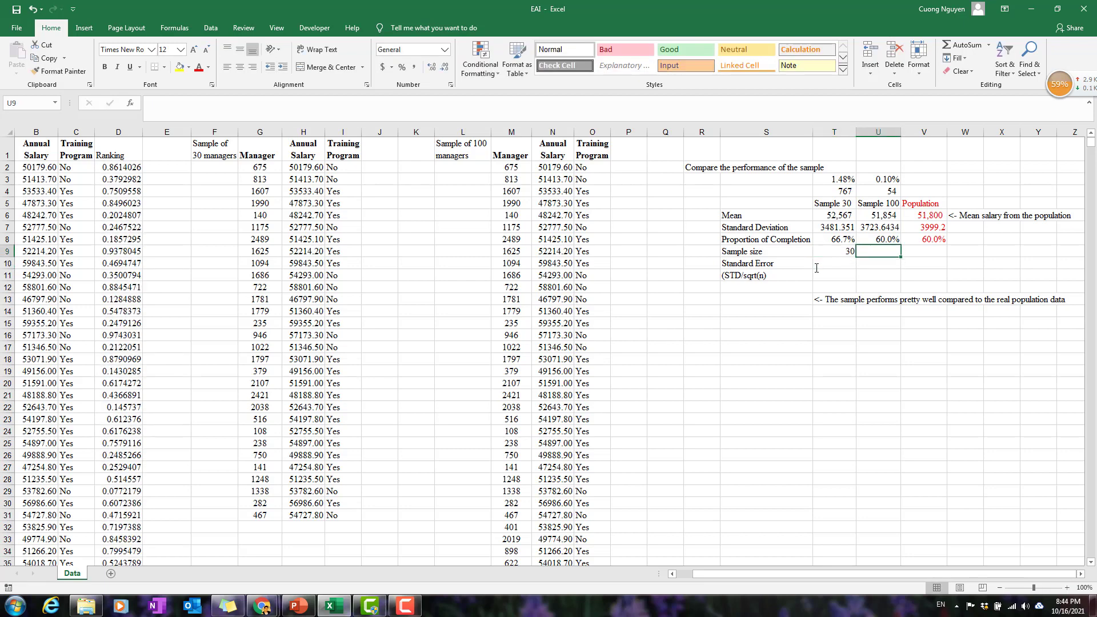
{"action": "type", "text": "100"}
{"action": "key", "text": "Return"}
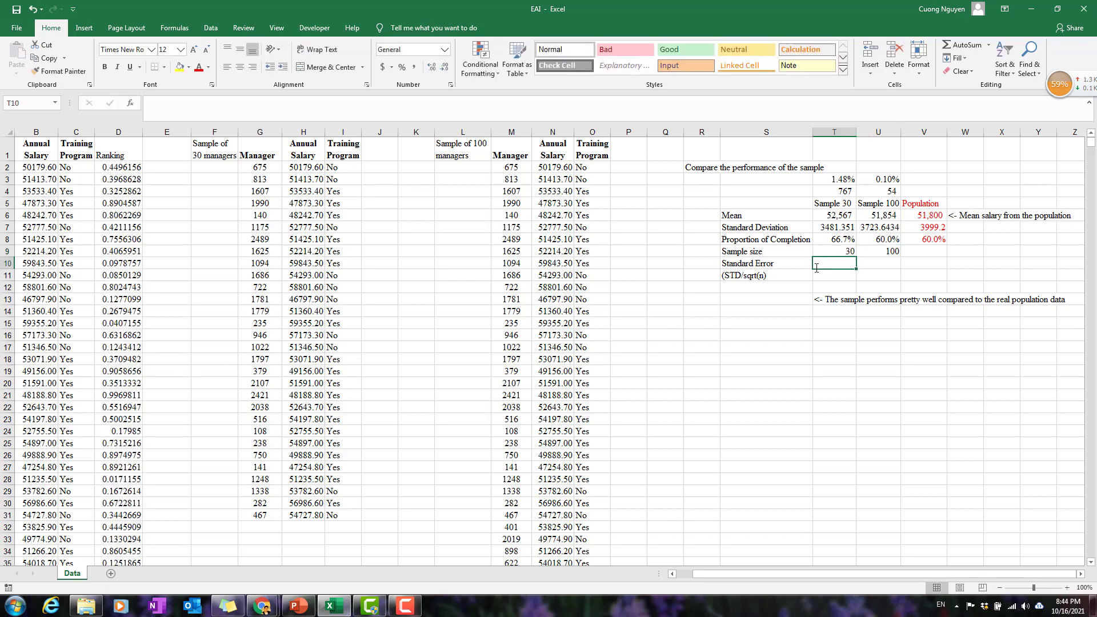
Calculate the standard error of Sample 30 in T10 with =T7/SQRT(T9).
{"action": "type", "text": "="}
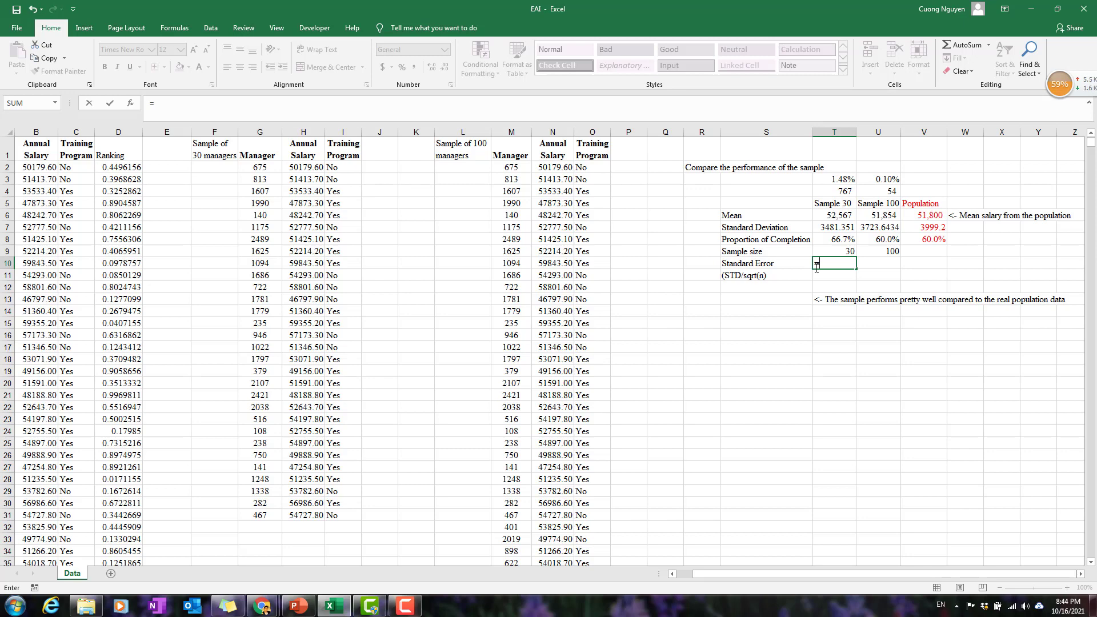
{"action": "key", "text": "Up"}
{"action": "key", "text": "Up"}
{"action": "key", "text": "Up"}
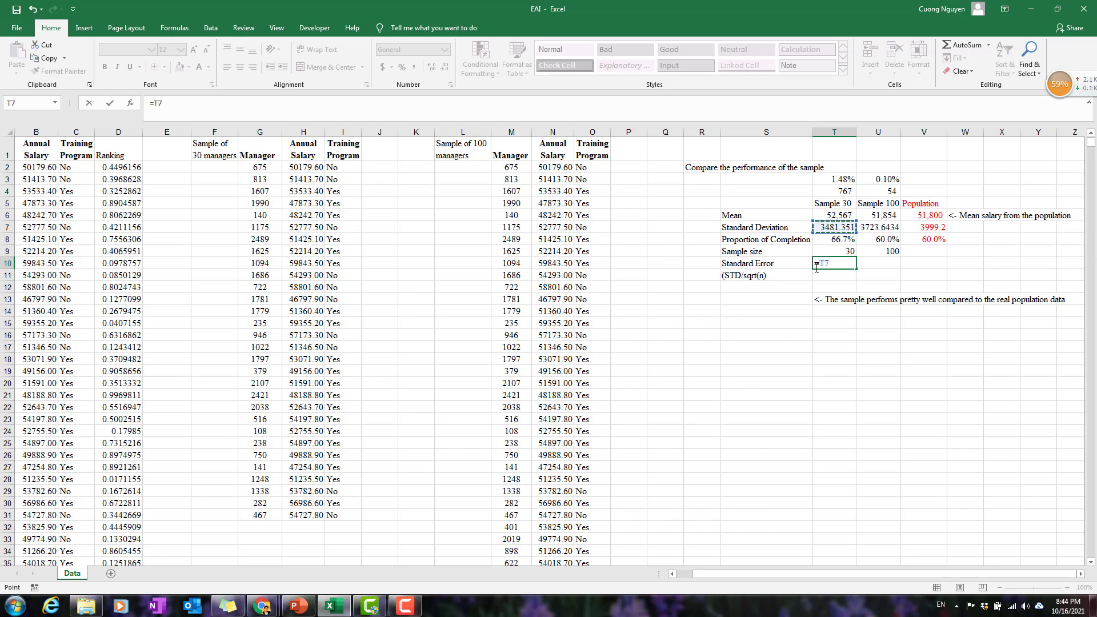
{"action": "type", "text": "/sqr"}
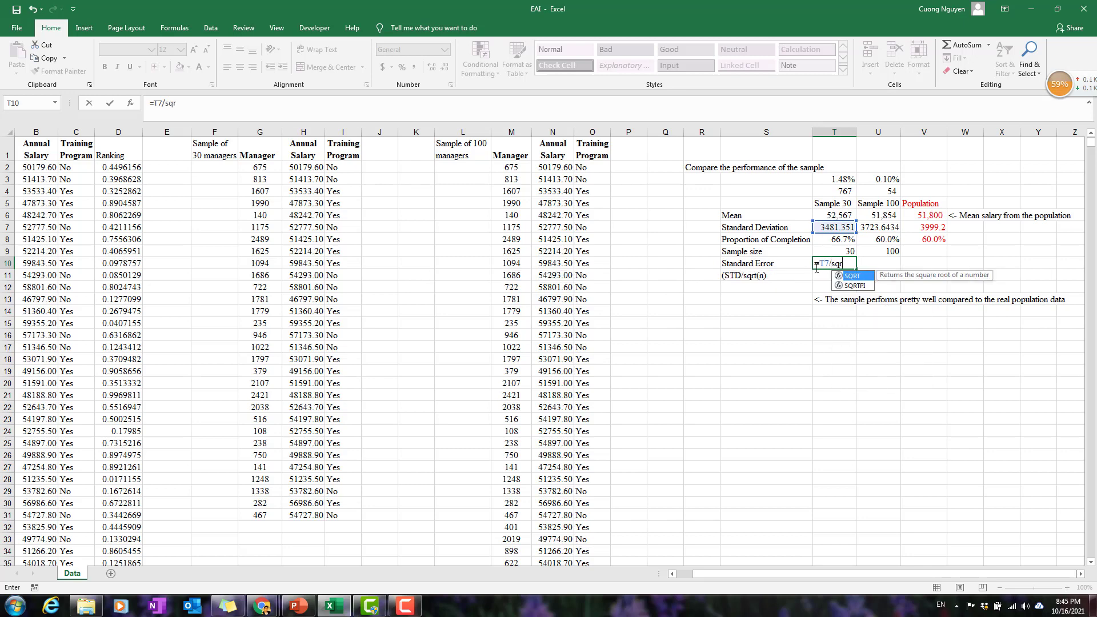
{"action": "type", "text": "t"}
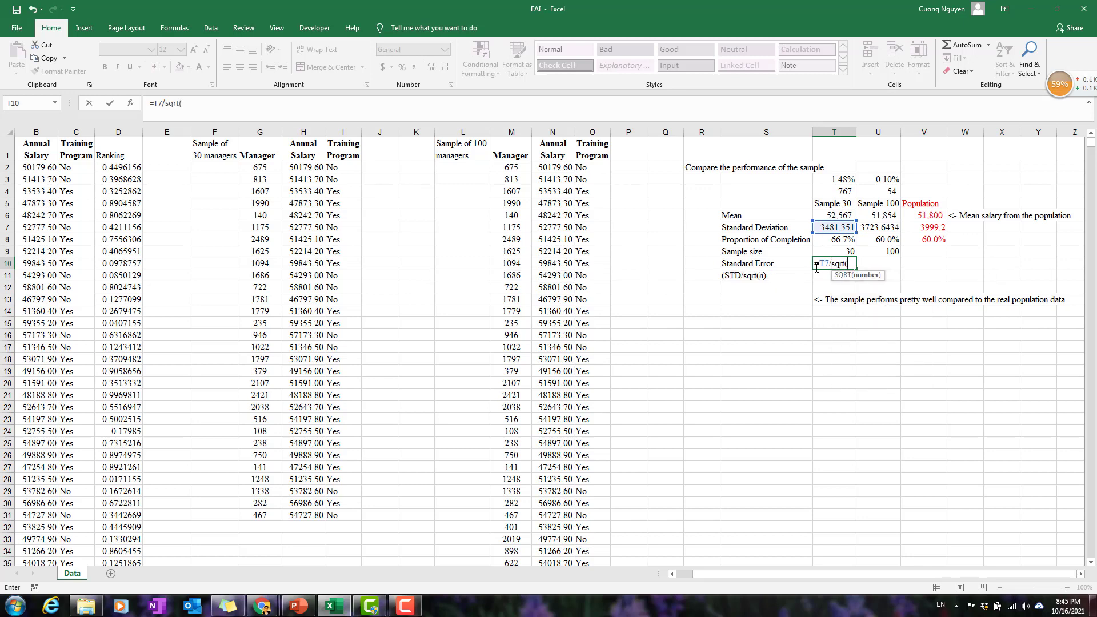
{"action": "type", "text": "("}
{"action": "key", "text": "Up"}
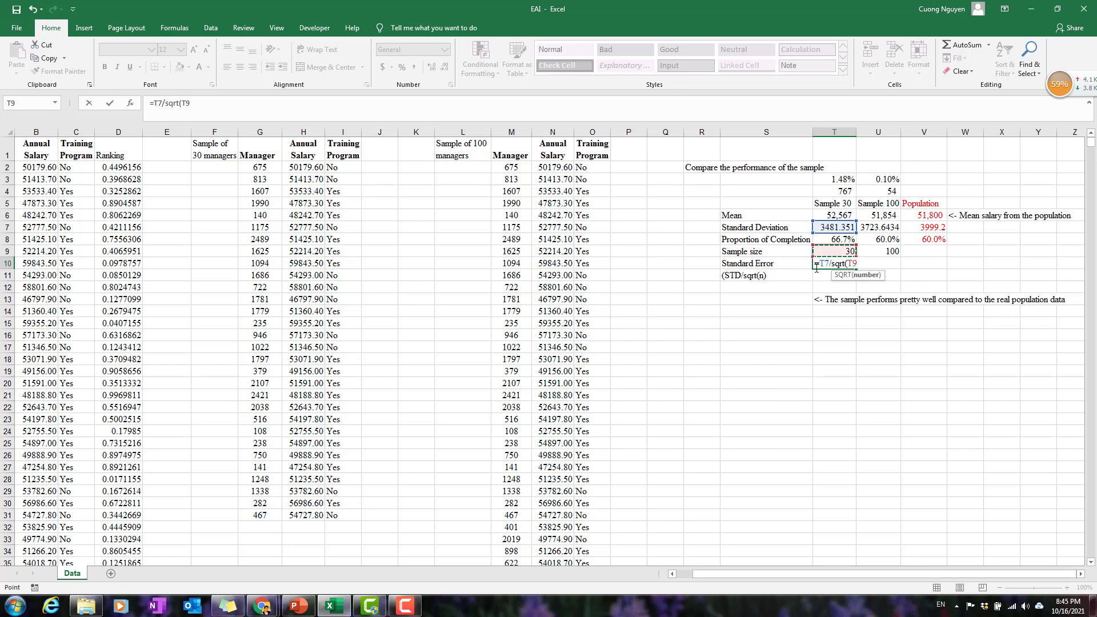
{"action": "type", "text": ")"}
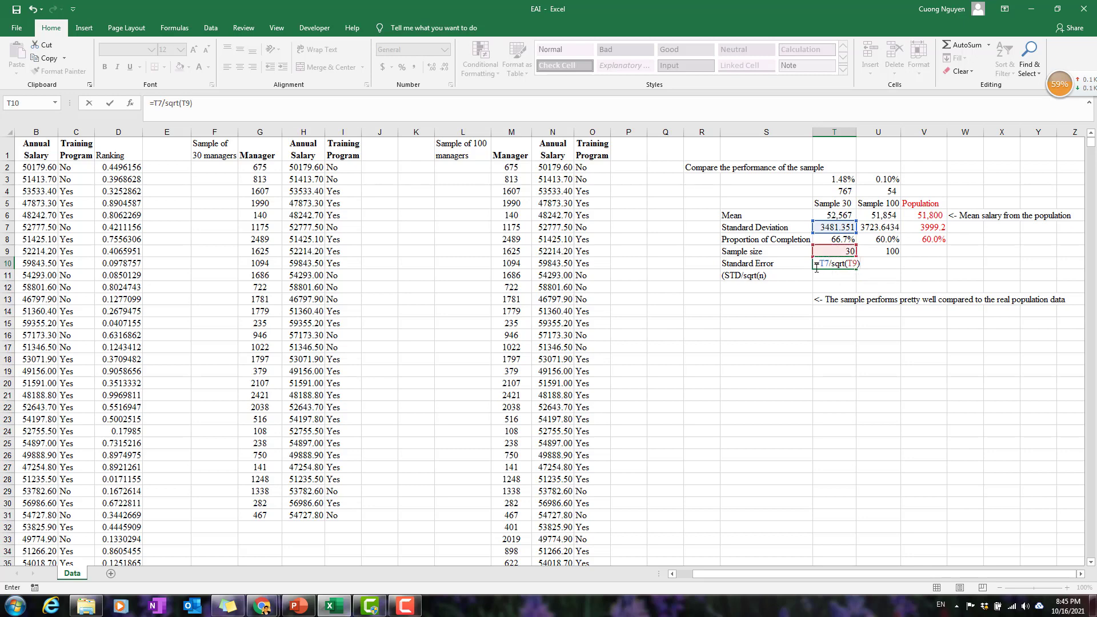
{"action": "key", "text": "Return"}
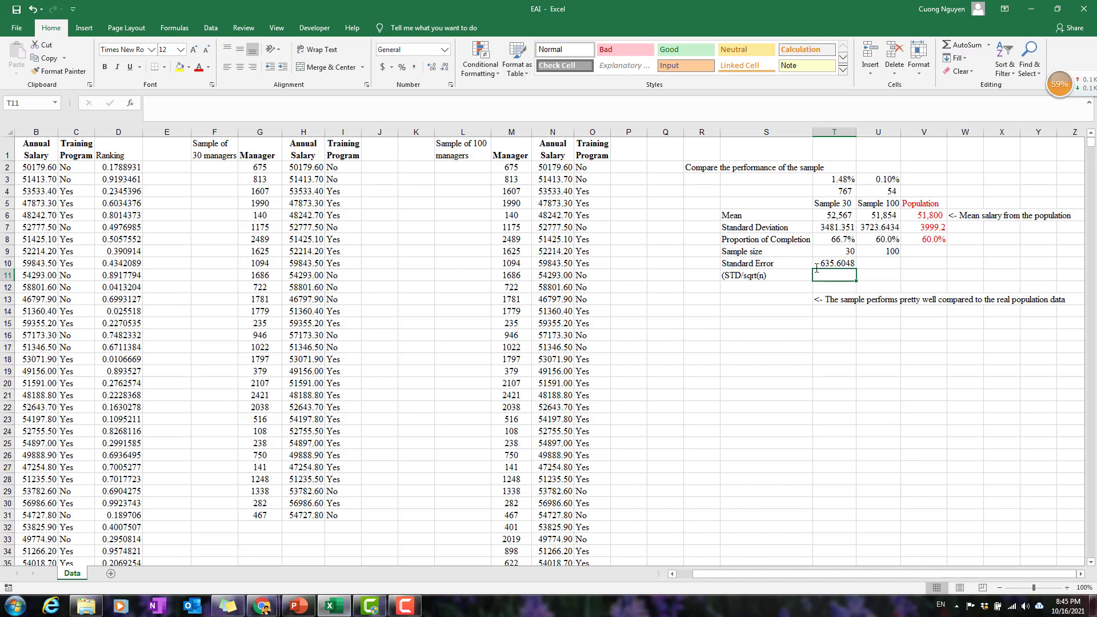
Calculate the standard error of Sample 100 in U10 with =U7/SQRT(U9).
{"action": "left_click", "coordinate": [842, 267]}
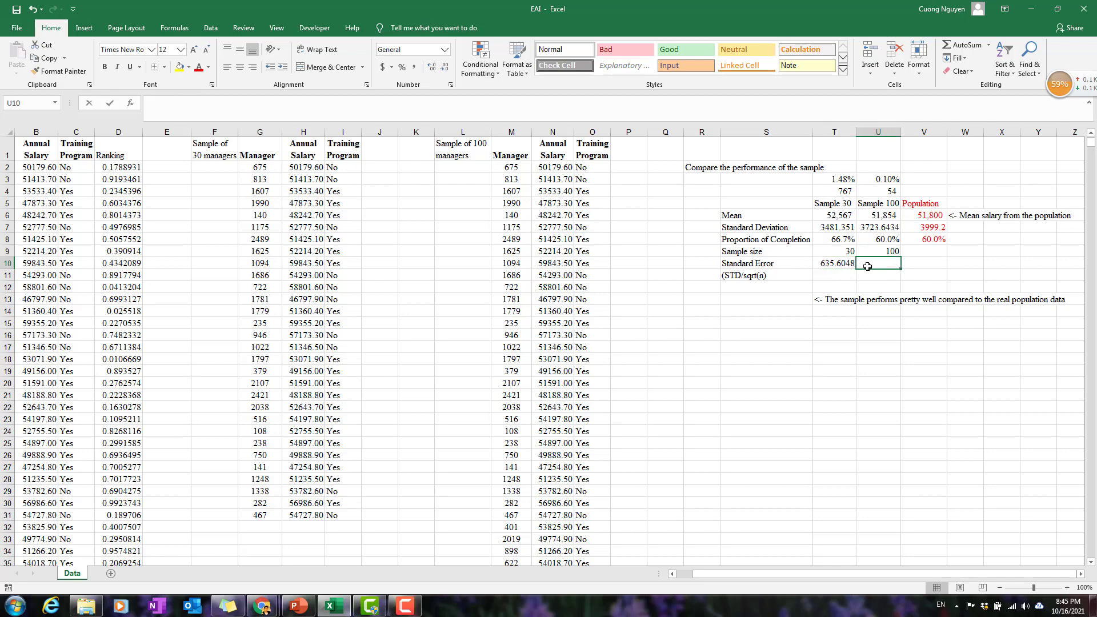
{"action": "type", "text": "="}
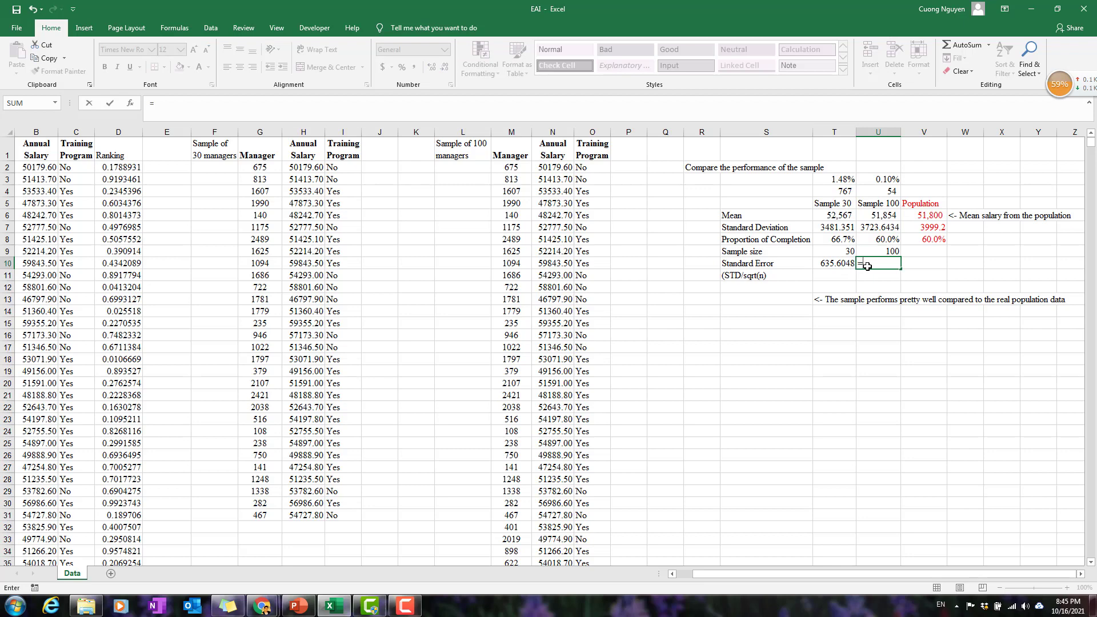
{"action": "left_click", "coordinate": [897, 228]}
{"action": "type", "text": "/"}
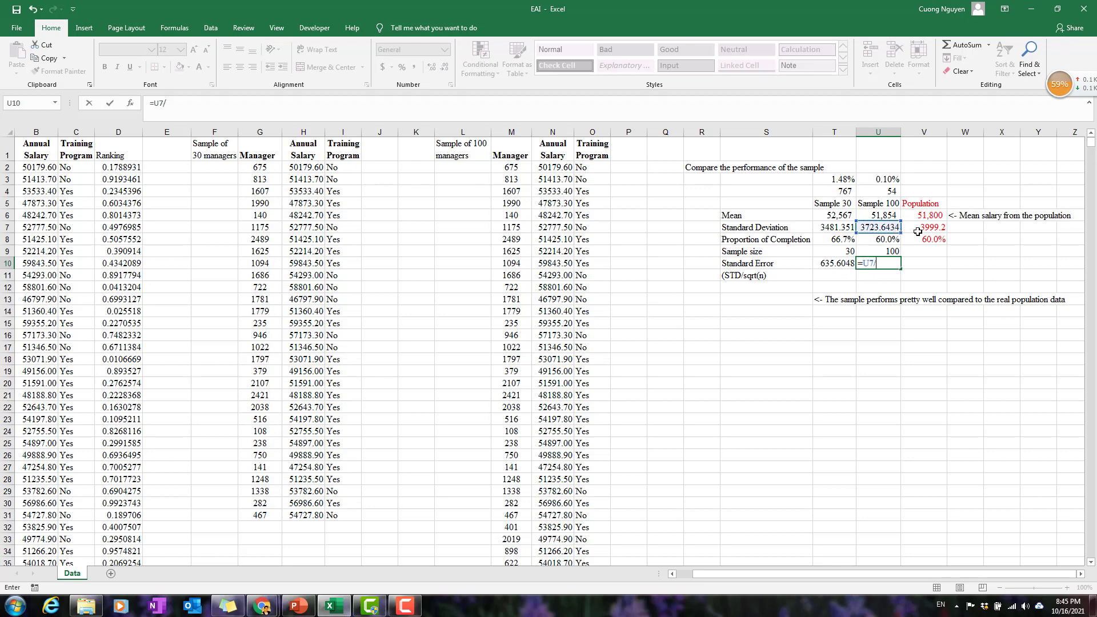
{"action": "type", "text": "sqrt"}
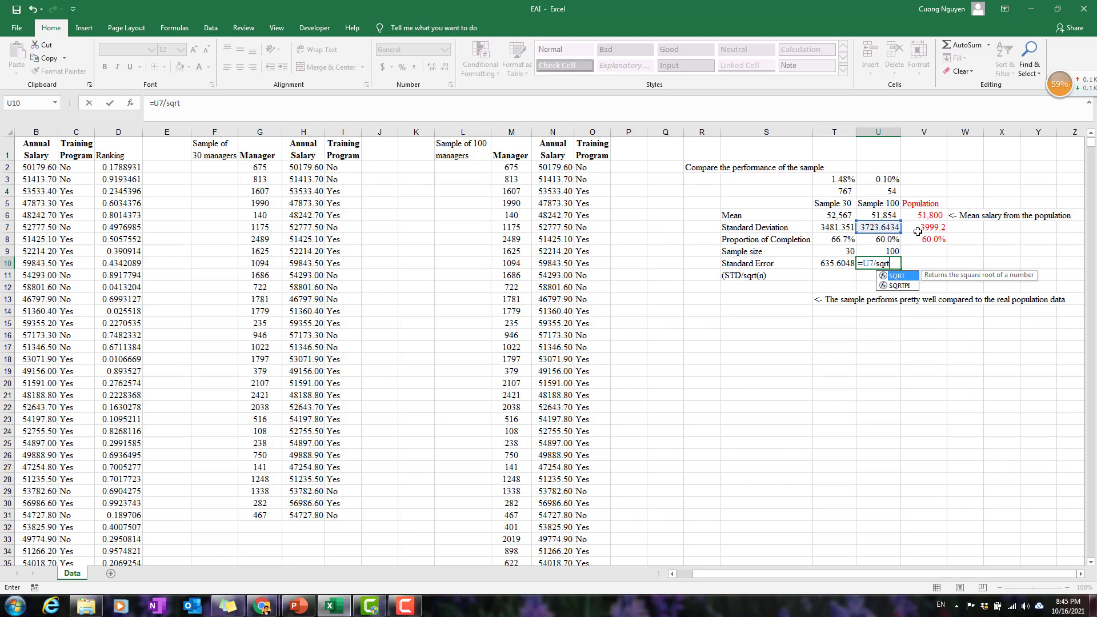
{"action": "type", "text": "("}
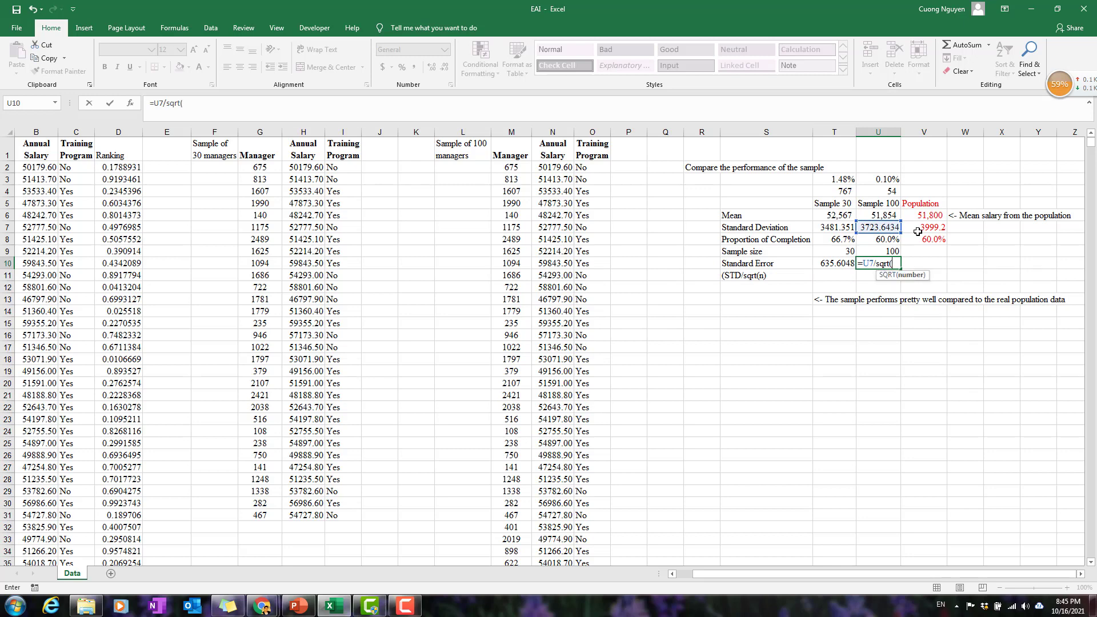
{"action": "left_click", "coordinate": [889, 249]}
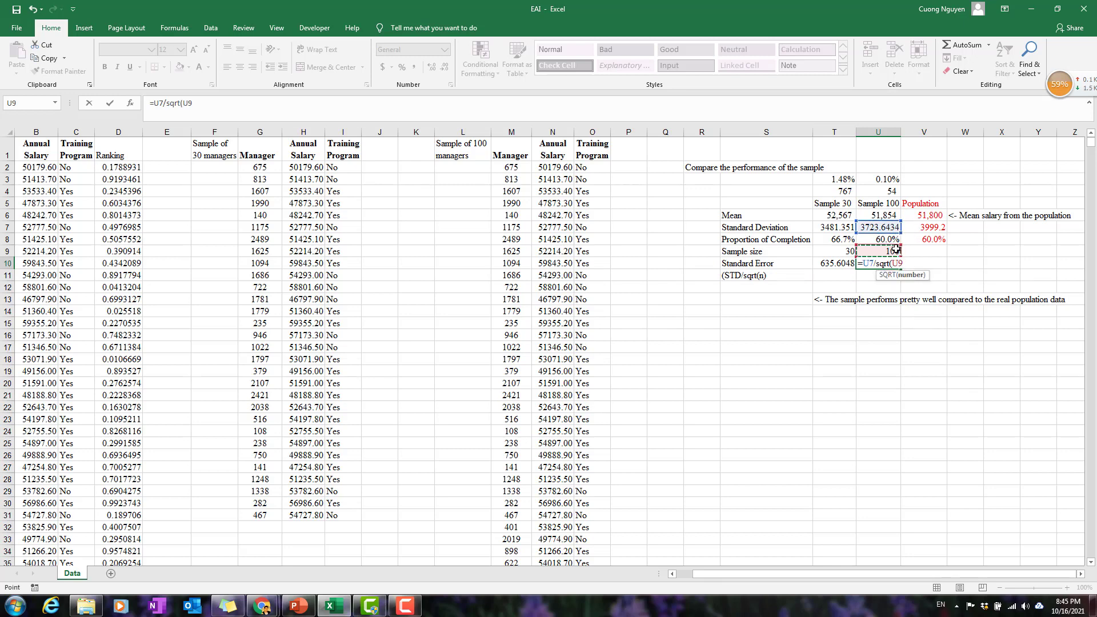
{"action": "type", "text": ")"}
{"action": "key", "text": "Return"}
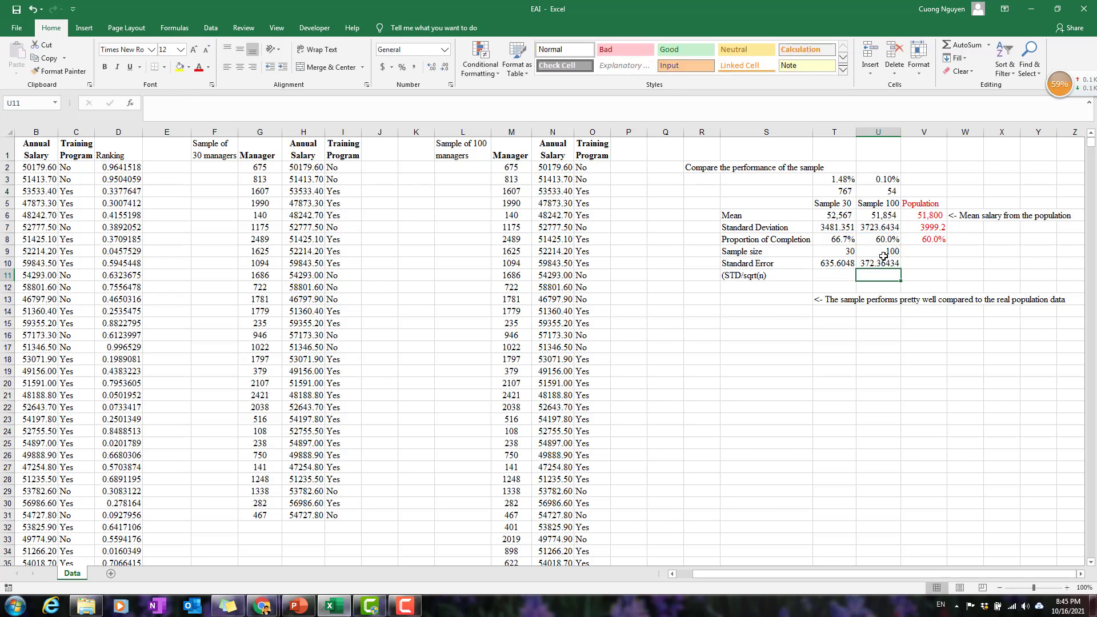
Begin a note in T14 with "<-", below the sample performance comment.
{"action": "left_click", "coordinate": [879, 261]}
{"action": "left_click", "coordinate": [843, 314]}
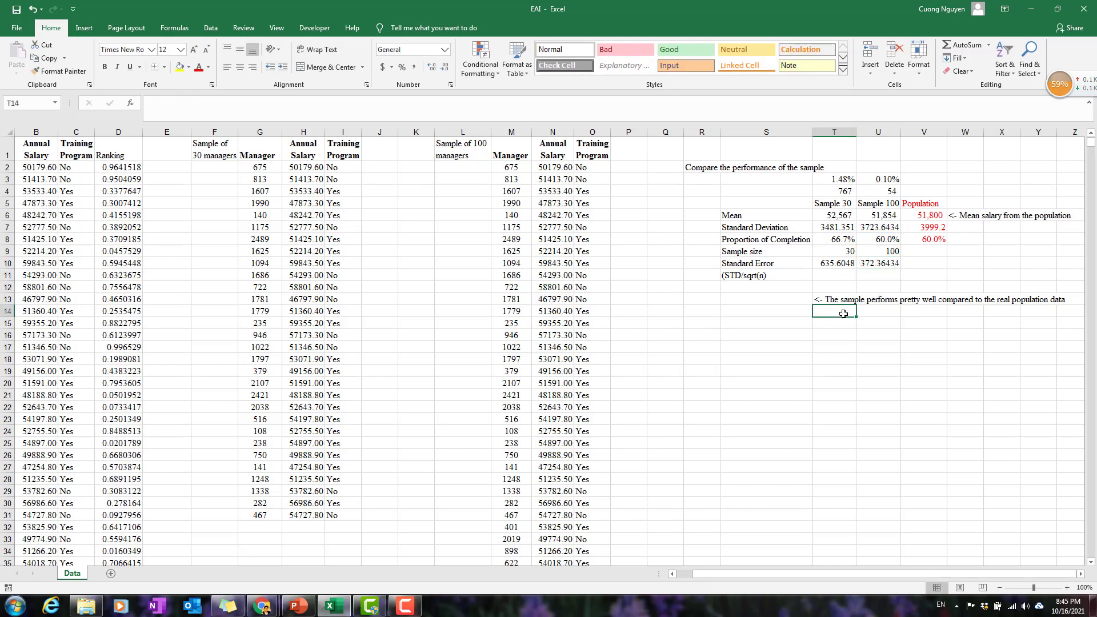
{"action": "type", "text": "<-"}
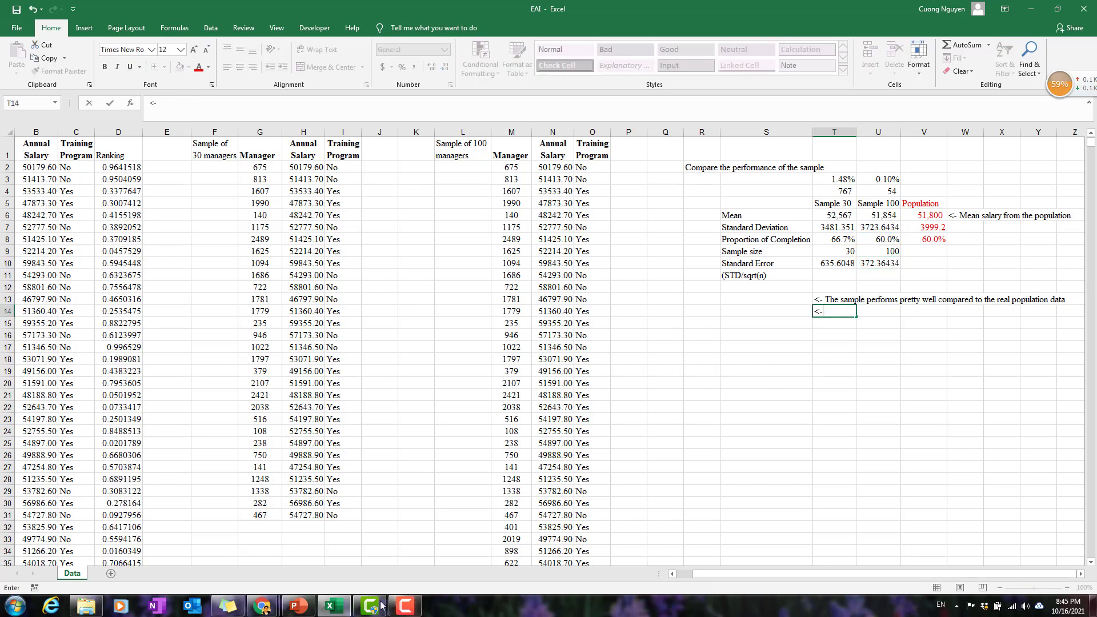
Switch to the Chapter 07 presentation in PowerPoint and open the Central Limit Theorem slide 25.
{"action": "left_click", "coordinate": [299, 605]}
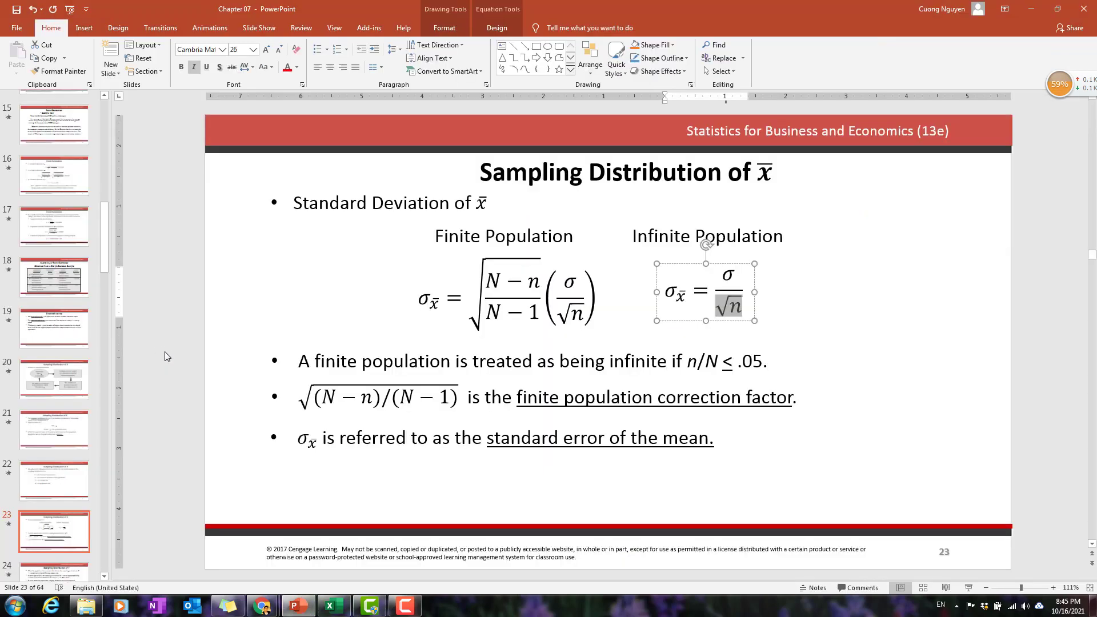
{"action": "left_click", "coordinate": [59, 320]}
{"action": "scroll", "coordinate": [55, 361], "scroll_direction": "up", "scroll_amount": 4}
{"action": "scroll", "coordinate": [55, 361], "scroll_direction": "up", "scroll_amount": 1}
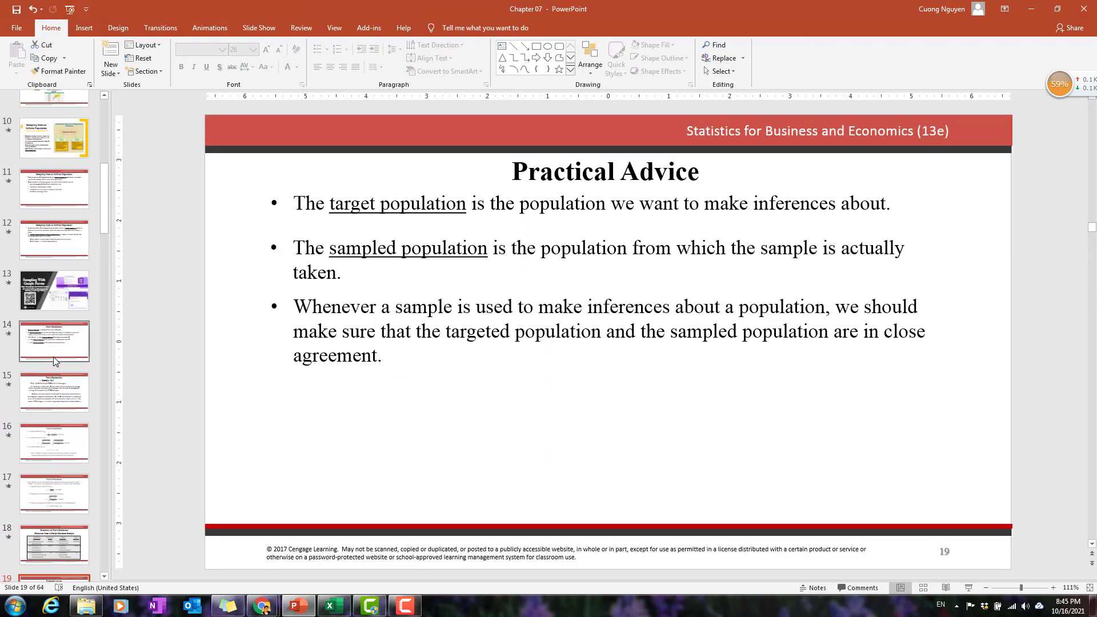
{"action": "scroll", "coordinate": [55, 362], "scroll_direction": "down", "scroll_amount": 10}
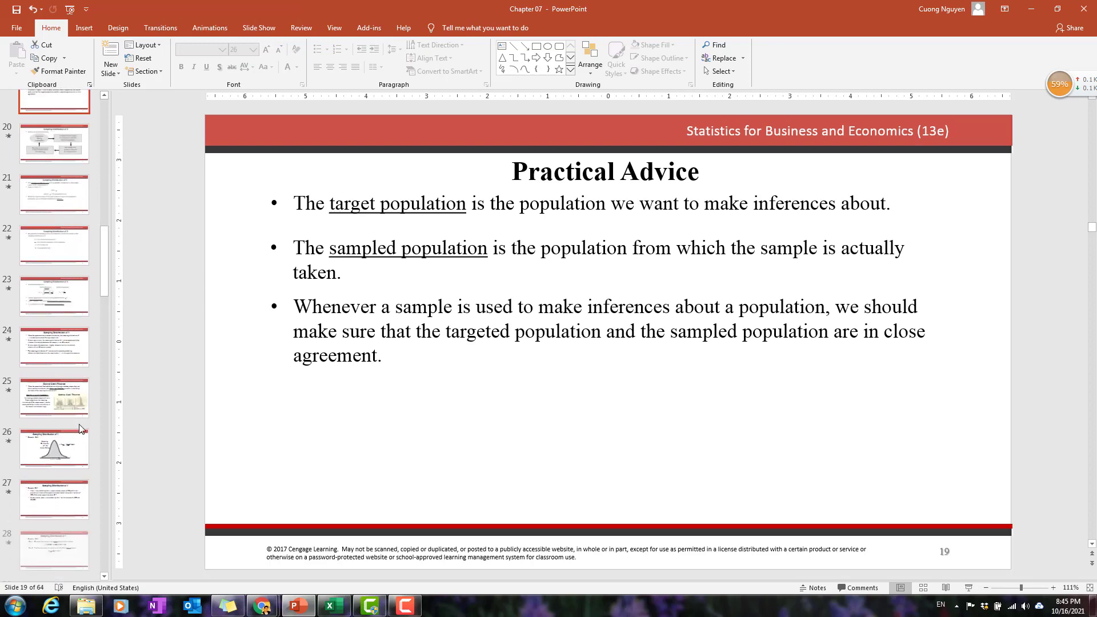
{"action": "left_click", "coordinate": [68, 393]}
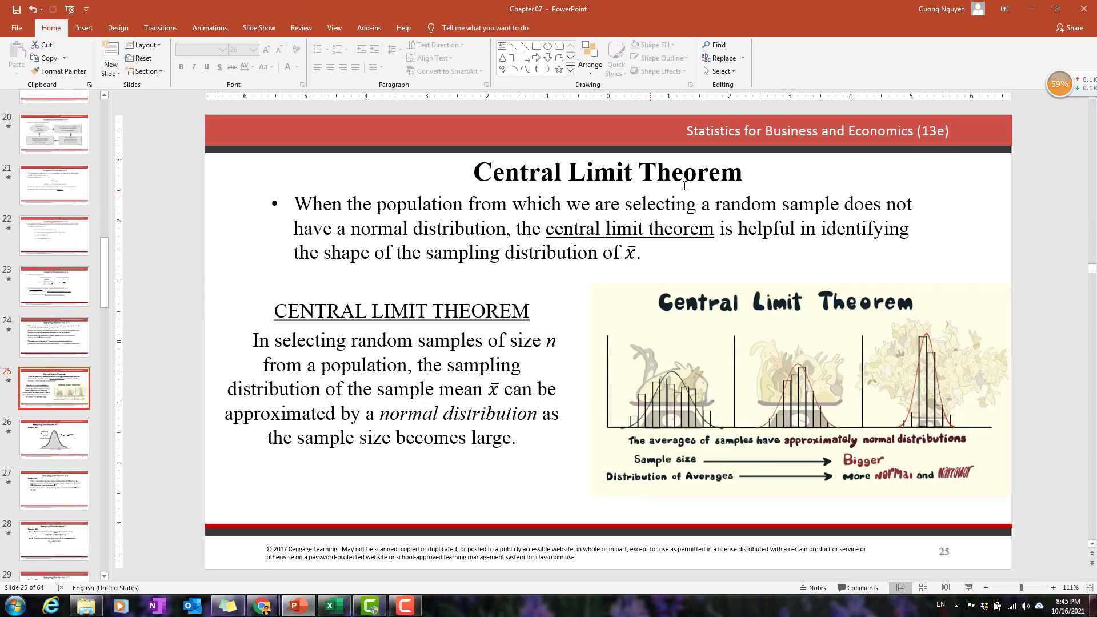